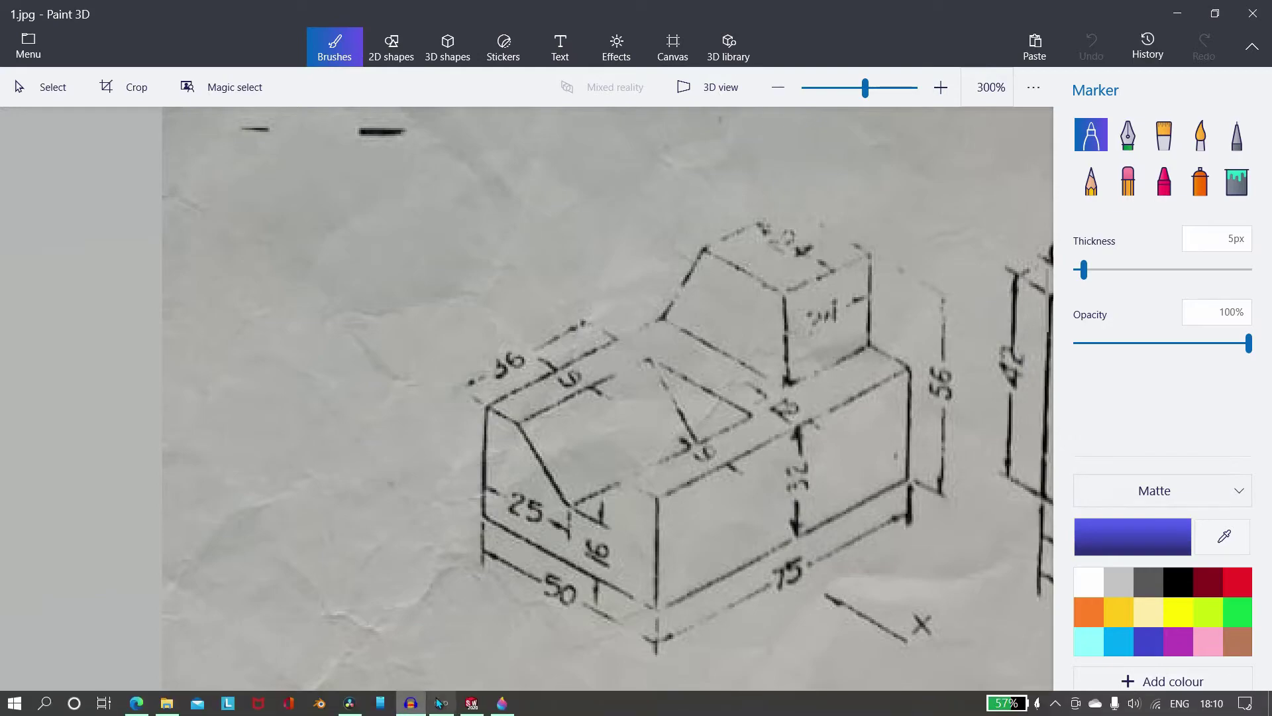
# - Switch to SOLIDWORKS and create a new part document
pyautogui.click(471, 703)
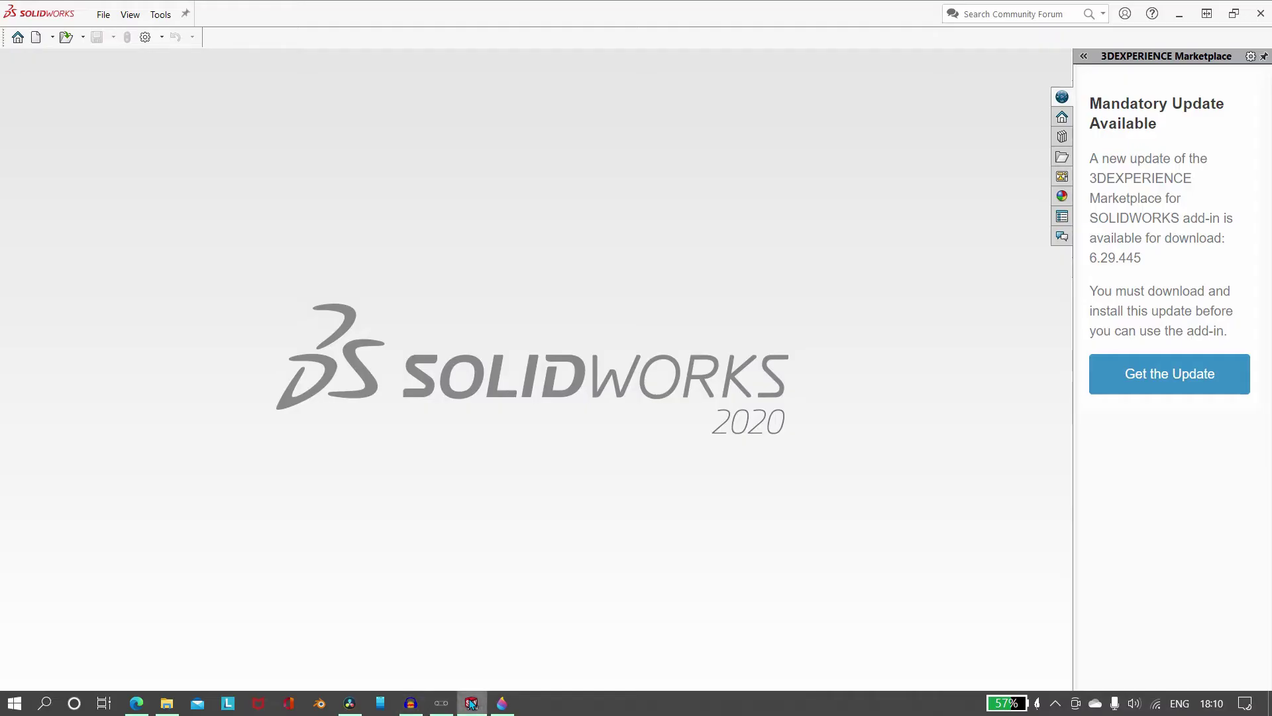
pyautogui.click(36, 37)
pyautogui.click(335, 395)
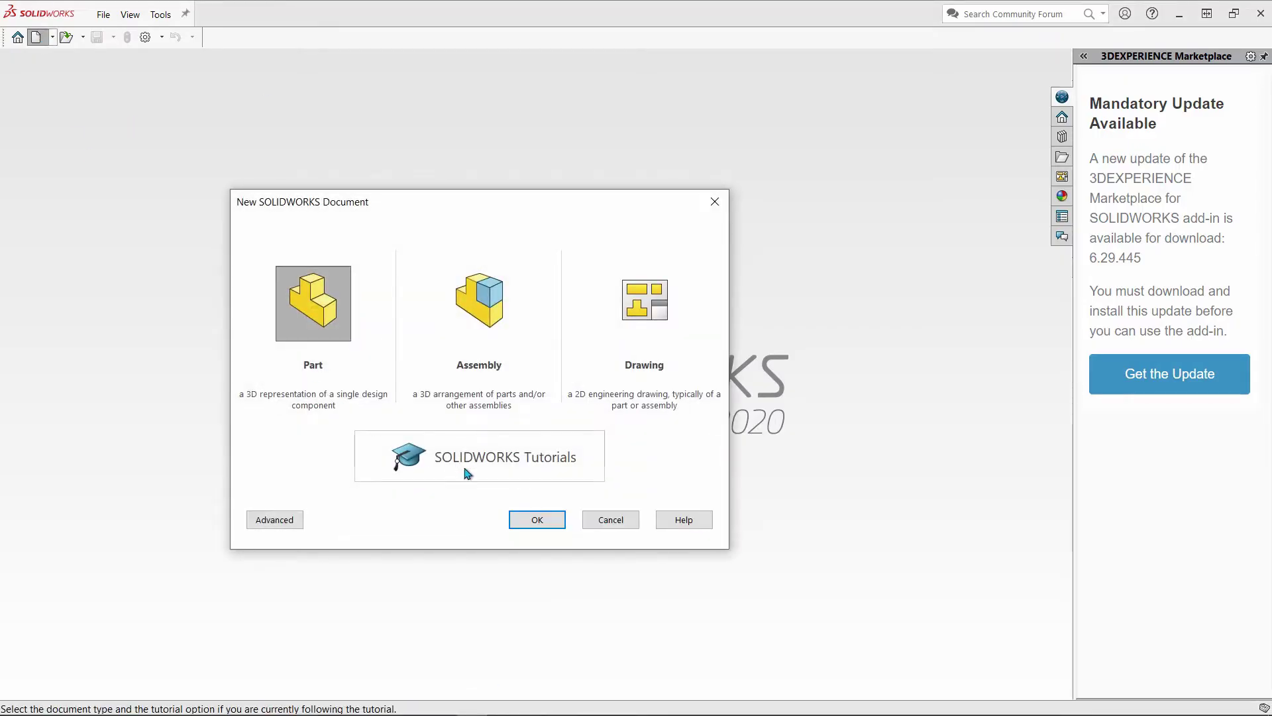
pyautogui.click(532, 521)
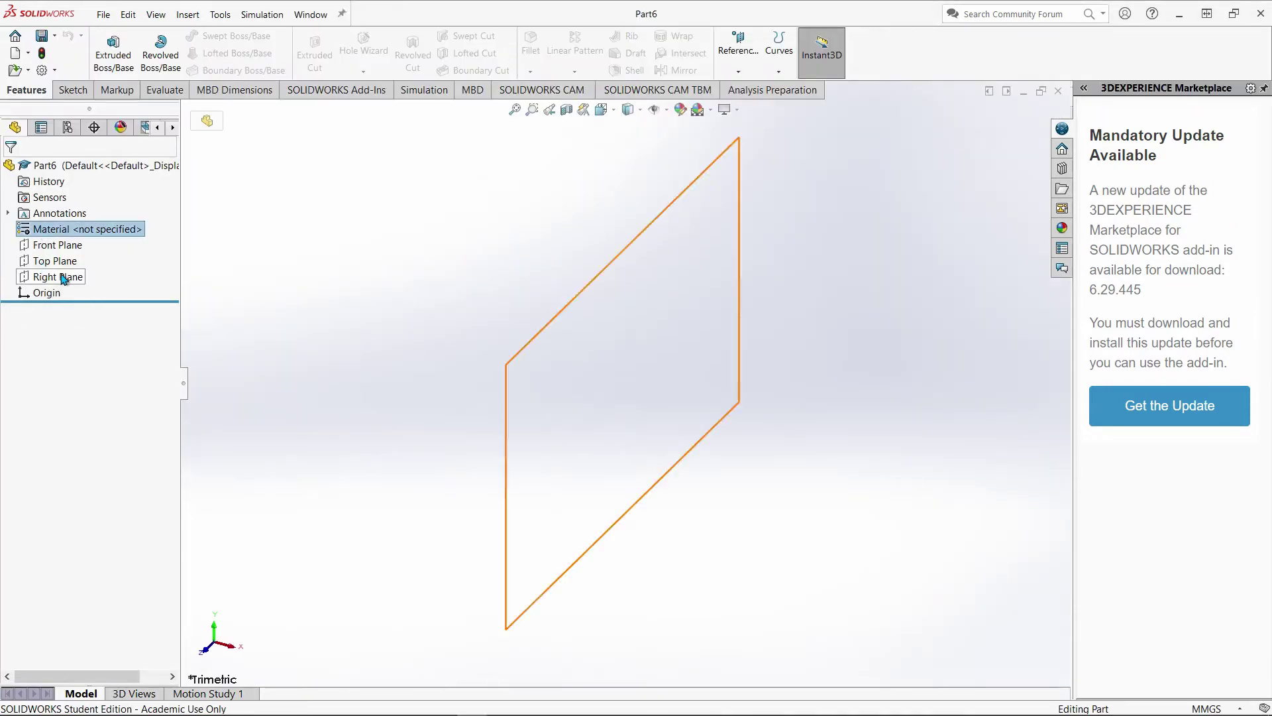
# - Start a sketch on the Top Plane and draw a corner rectangle about 68 by 49 mm from the origin
pyautogui.click(59, 261)
pyautogui.rightClick(73, 260)
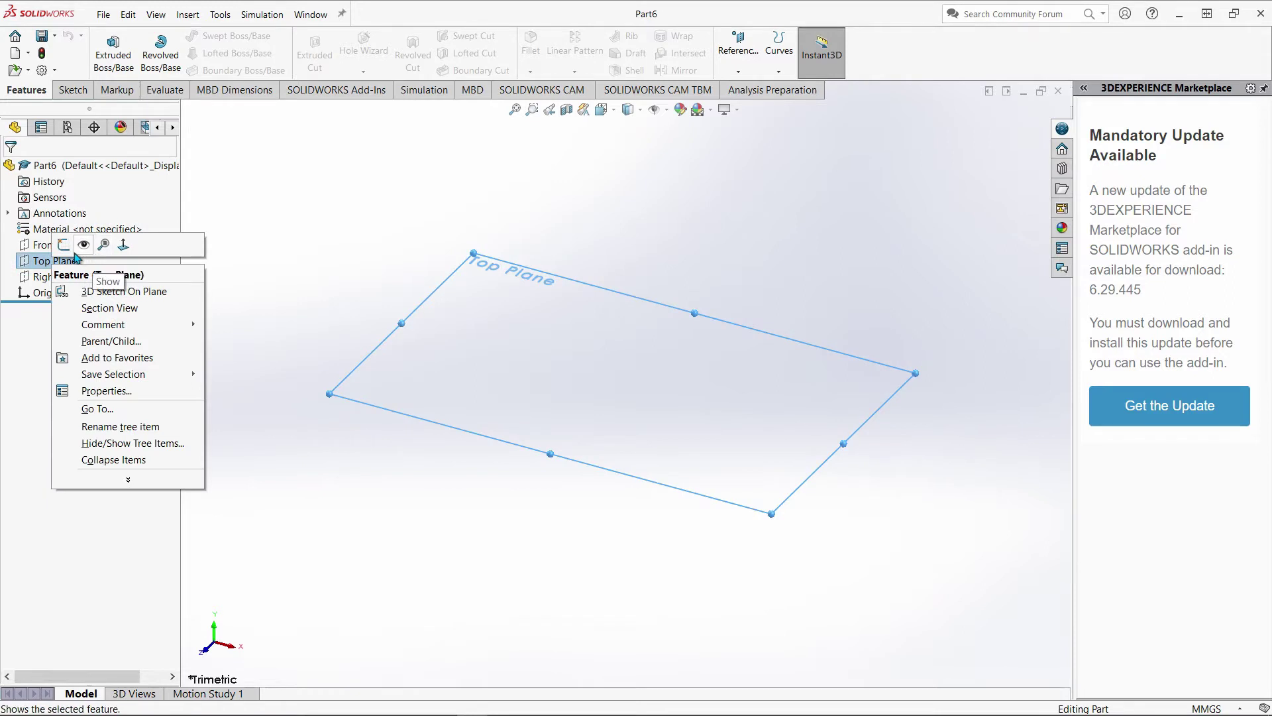
pyautogui.click(64, 244)
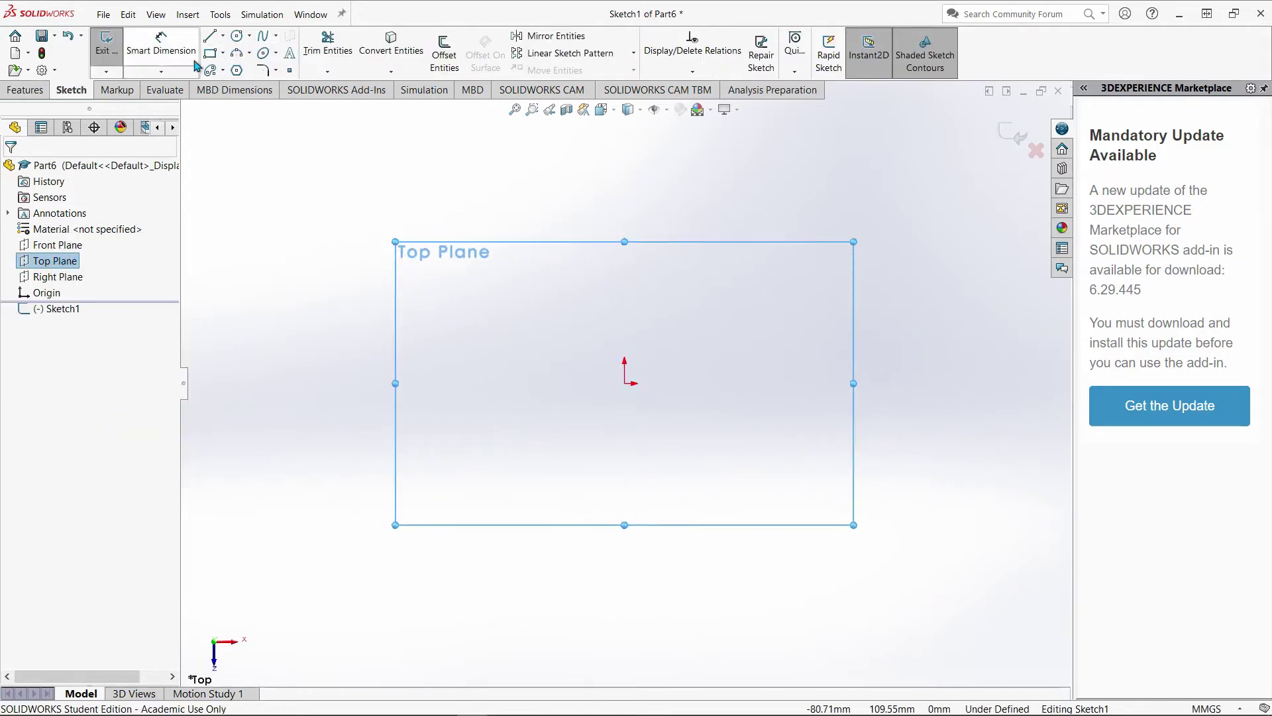
pyautogui.click(210, 53)
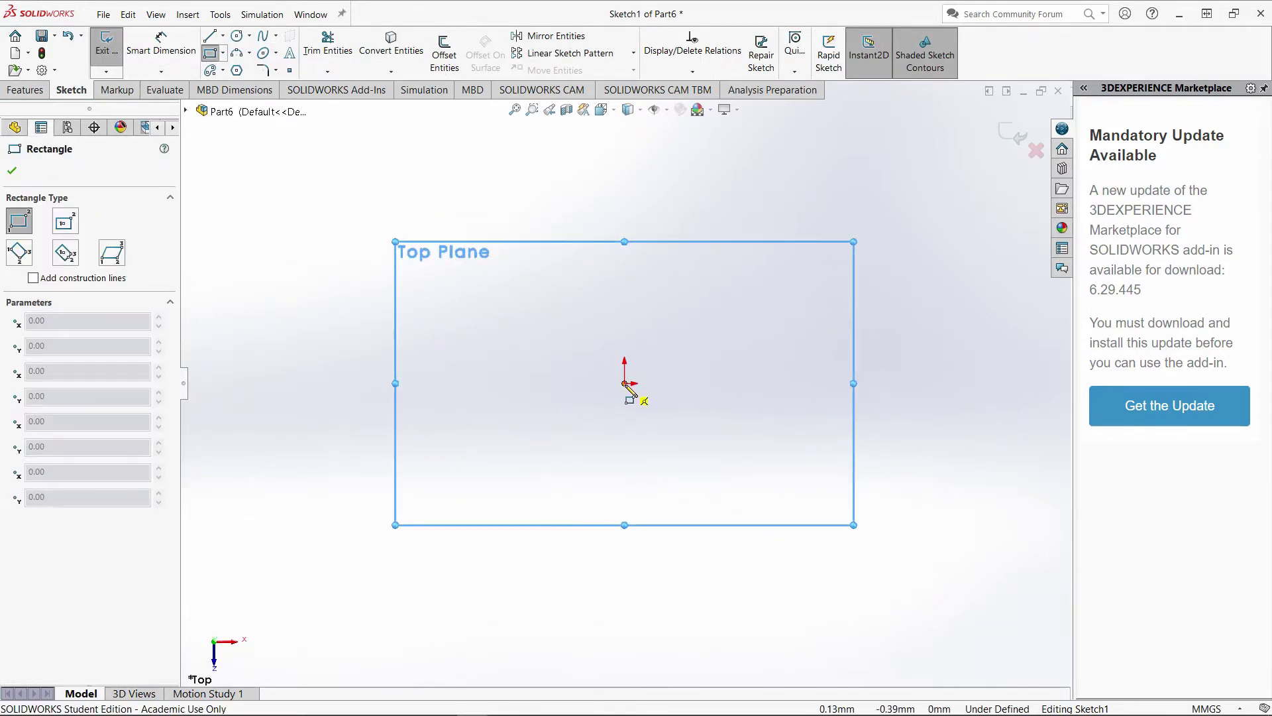
pyautogui.moveTo(625, 383)
pyautogui.mouseDown()
pyautogui.moveTo(444, 290)
pyautogui.moveTo(450, 257)
pyautogui.mouseUp()
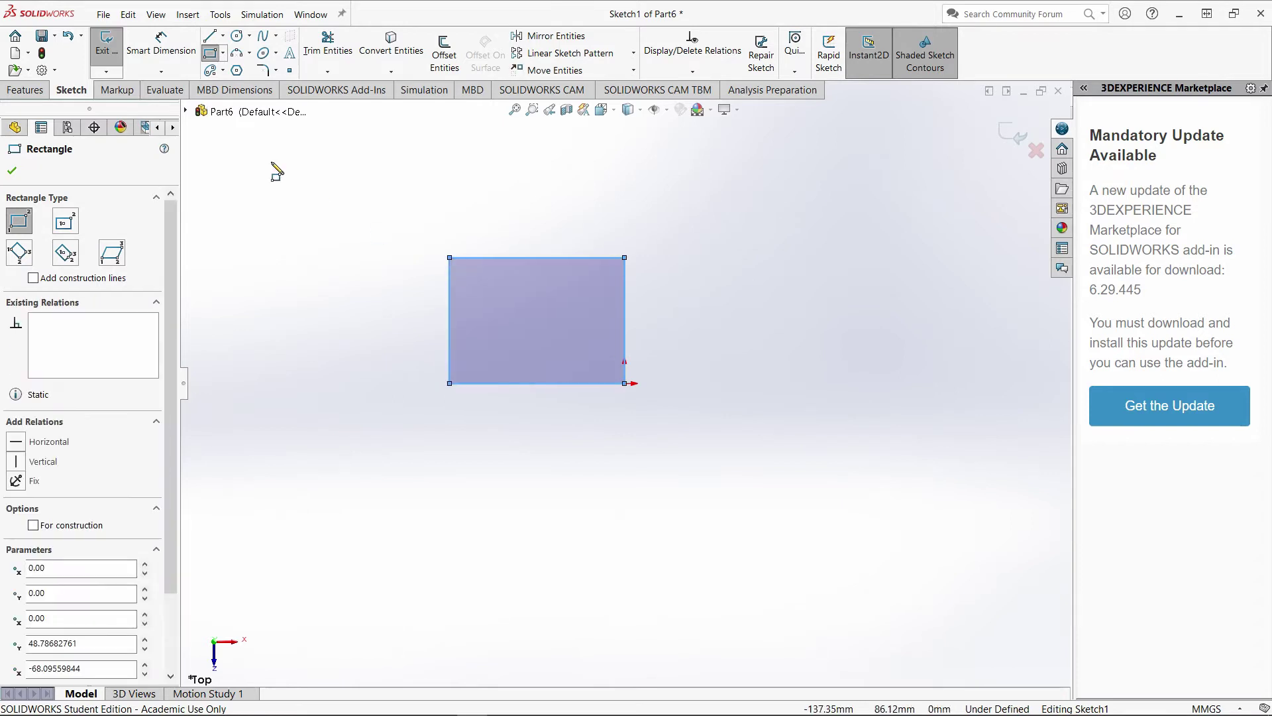
# - Check the base size on the reference drawing in Paint 3D and dimension the rectangle's lower horizontal edge at 50 mm
pyautogui.click(161, 46)
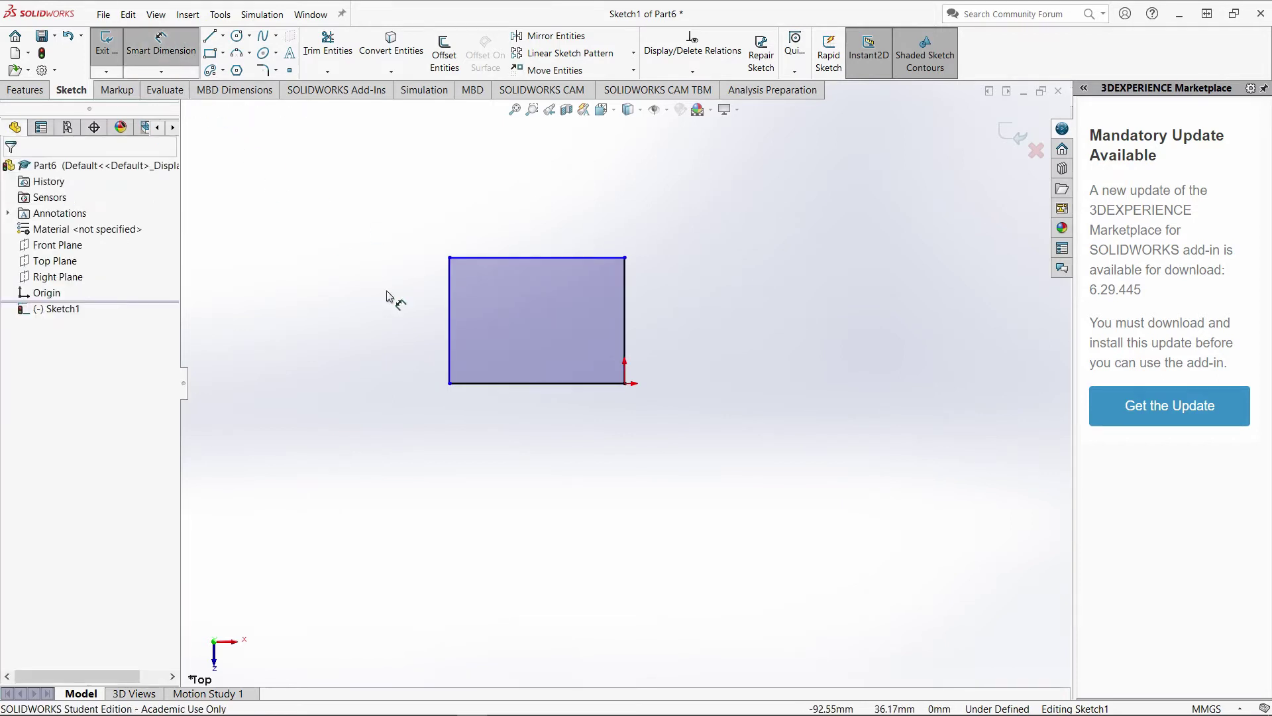
pyautogui.click(518, 384)
pyautogui.click(521, 523)
pyautogui.click(502, 704)
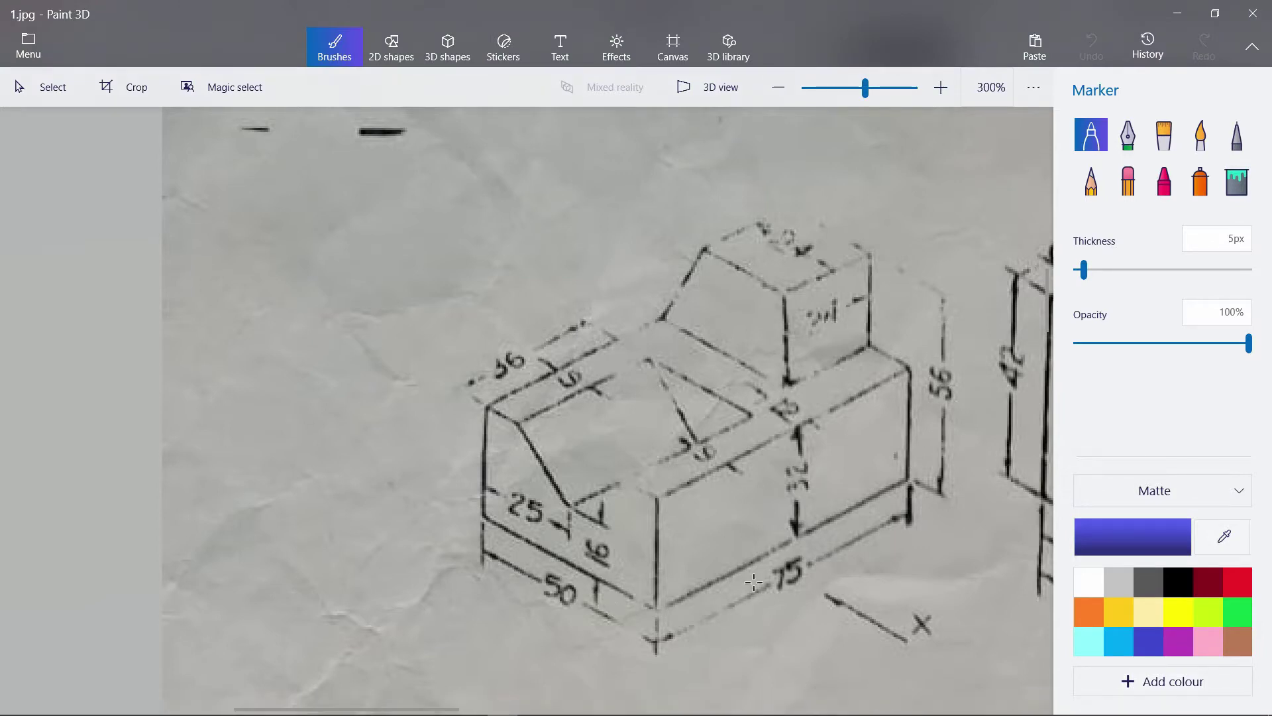
pyautogui.click(472, 703)
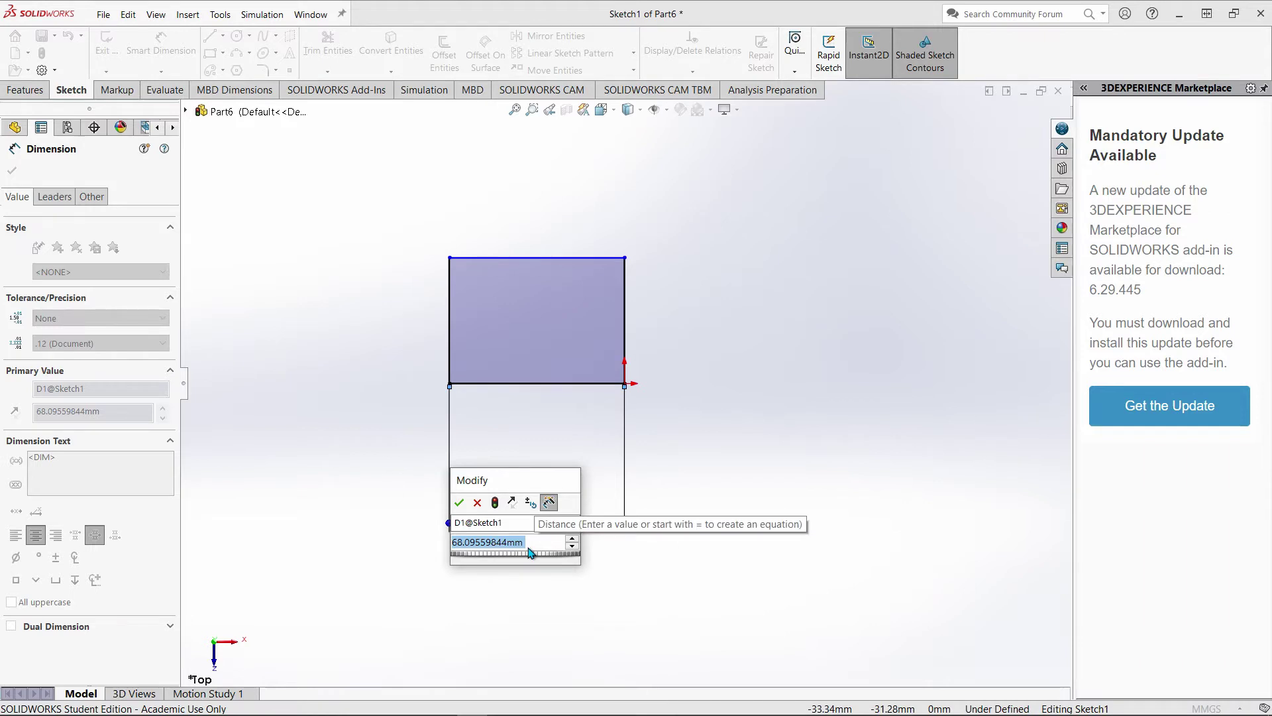
pyautogui.write('50')
pyautogui.press('Return')
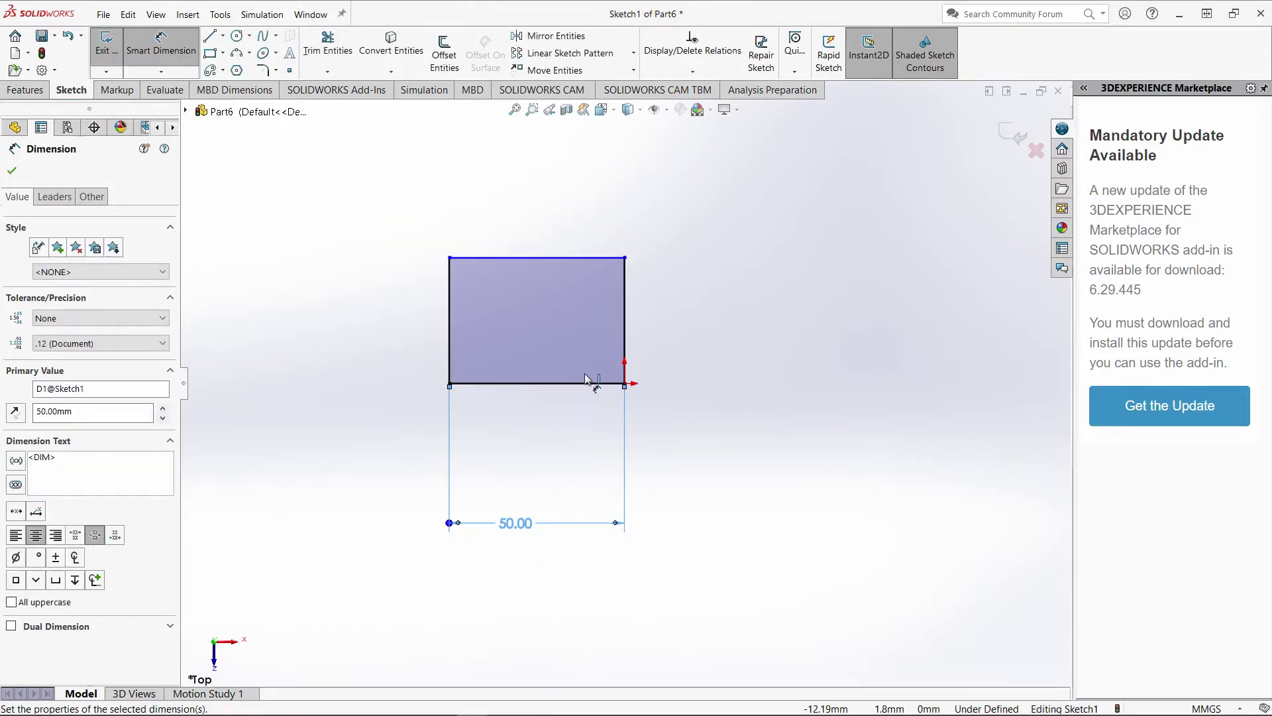
# - Dimension the rectangle's vertical edge through the origin at 75 mm
pyautogui.click(624, 323)
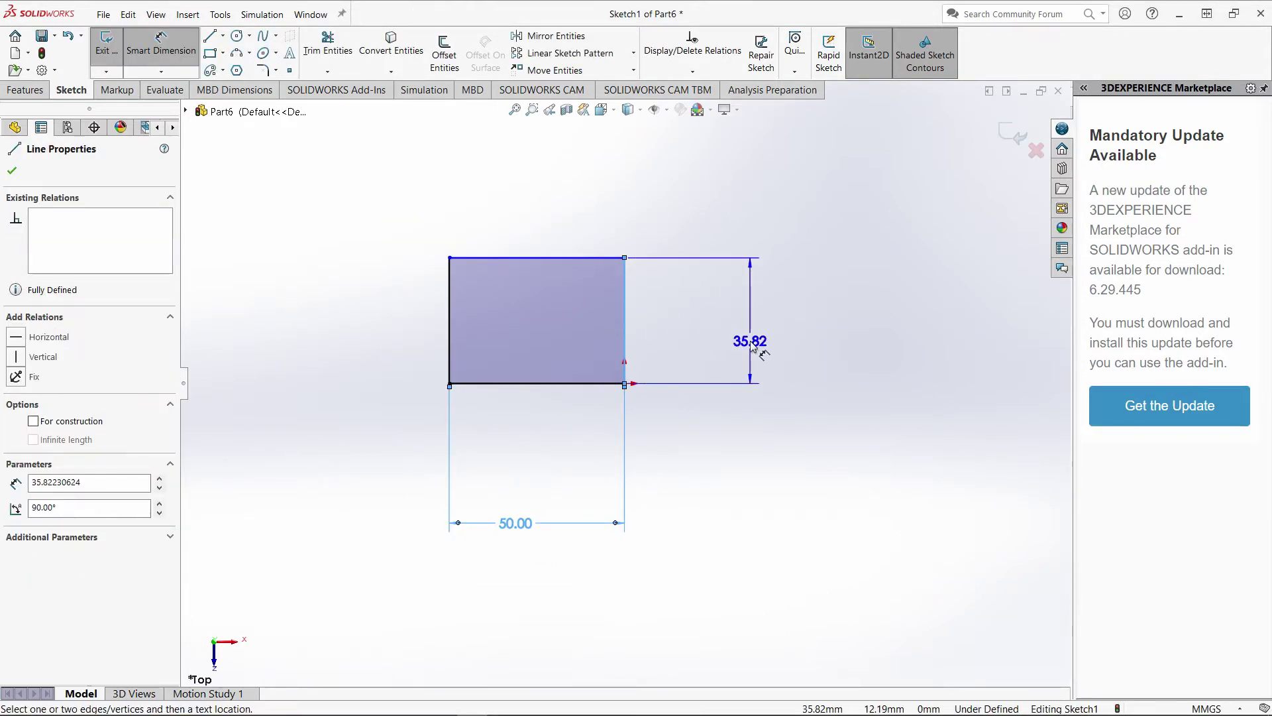
pyautogui.click(750, 346)
pyautogui.write('75')
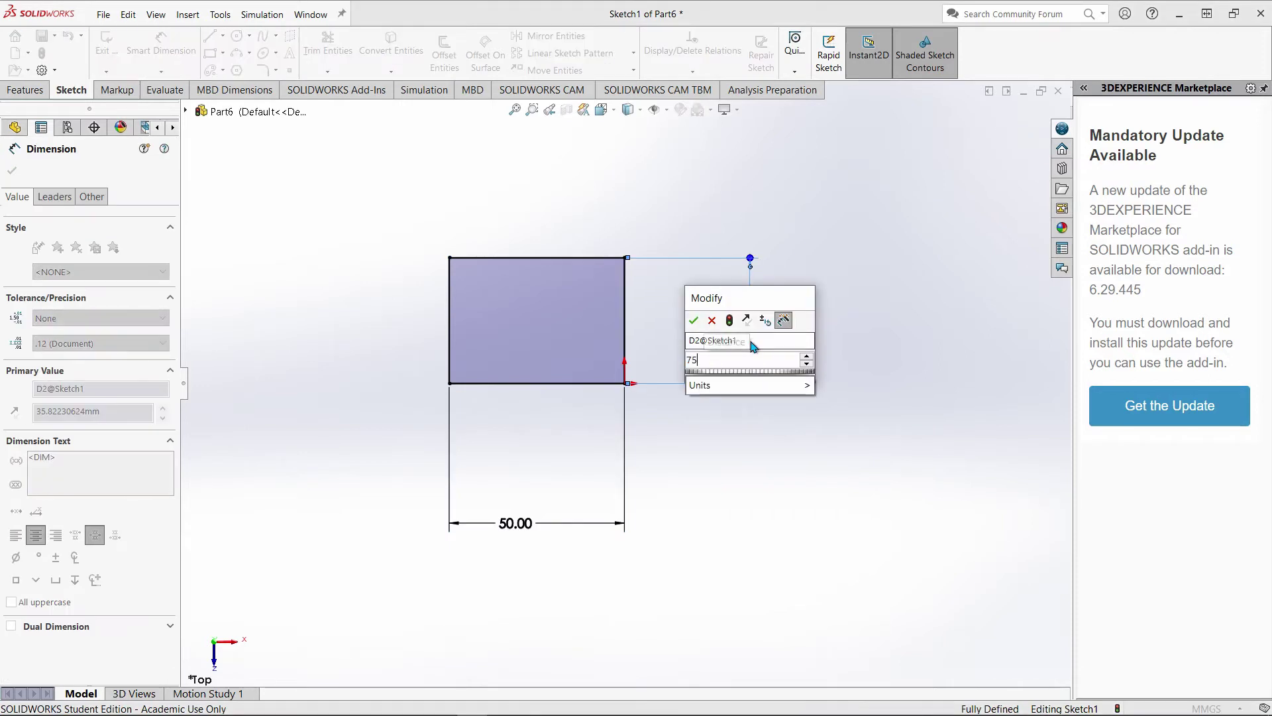
pyautogui.press('Return')
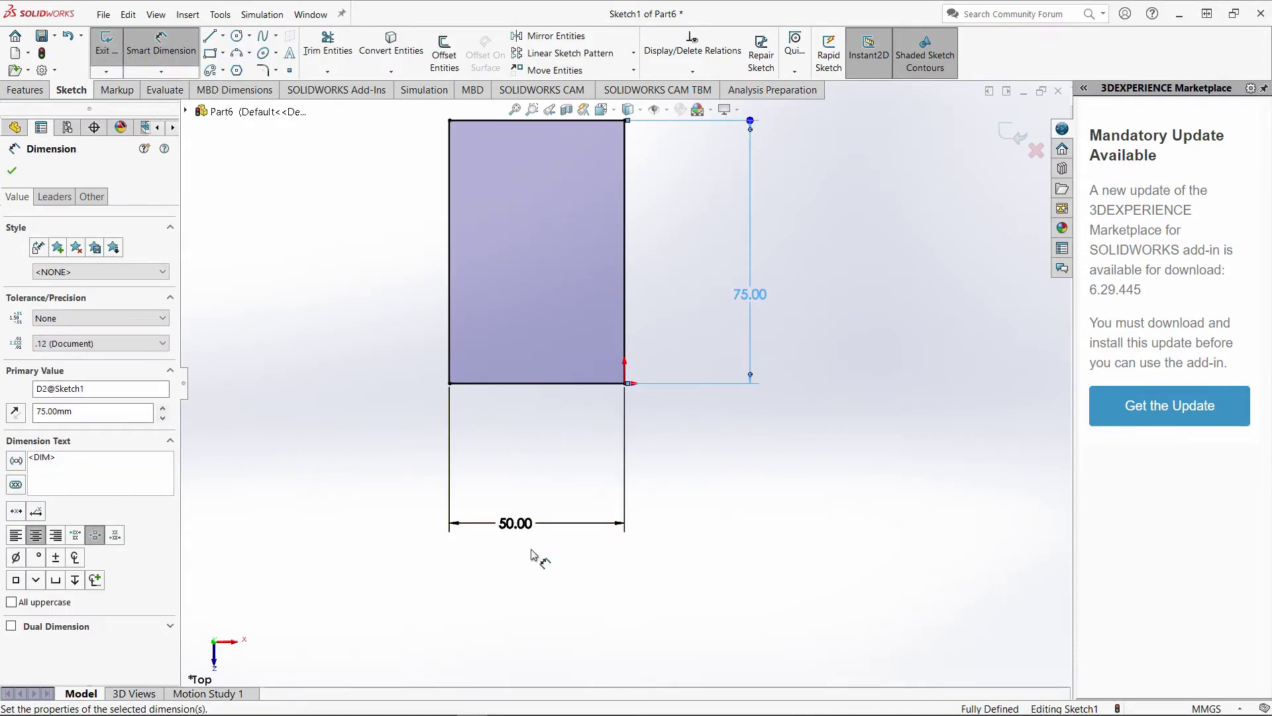
# - Check the reference drawing, exit the sketch and extrude the rectangle upward as a 75 mm blind boss
pyautogui.click(503, 704)
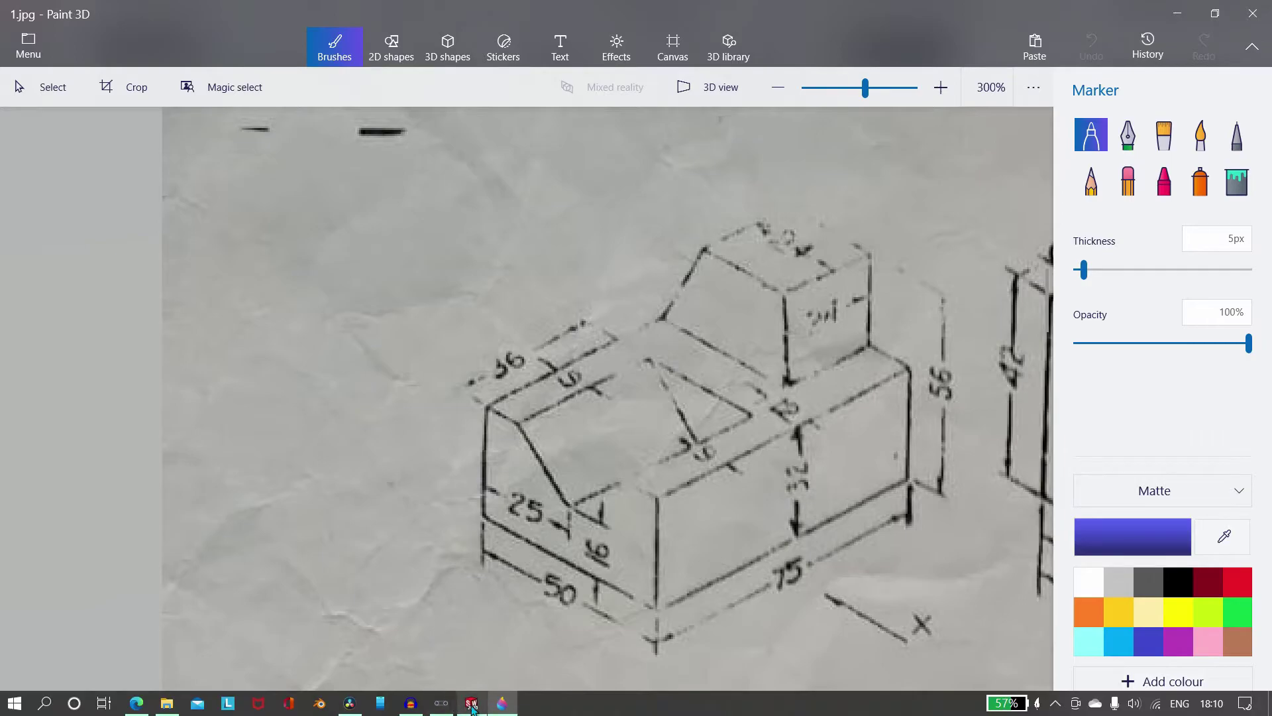
pyautogui.click(471, 704)
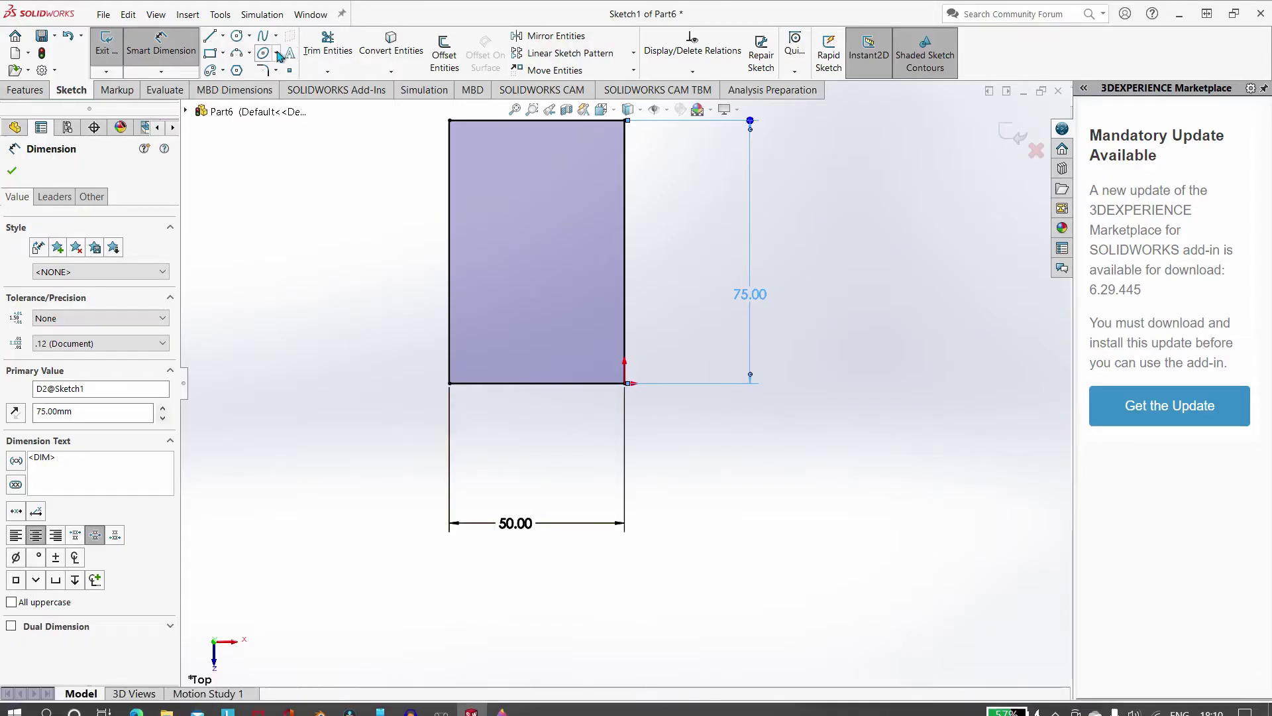
pyautogui.click(106, 43)
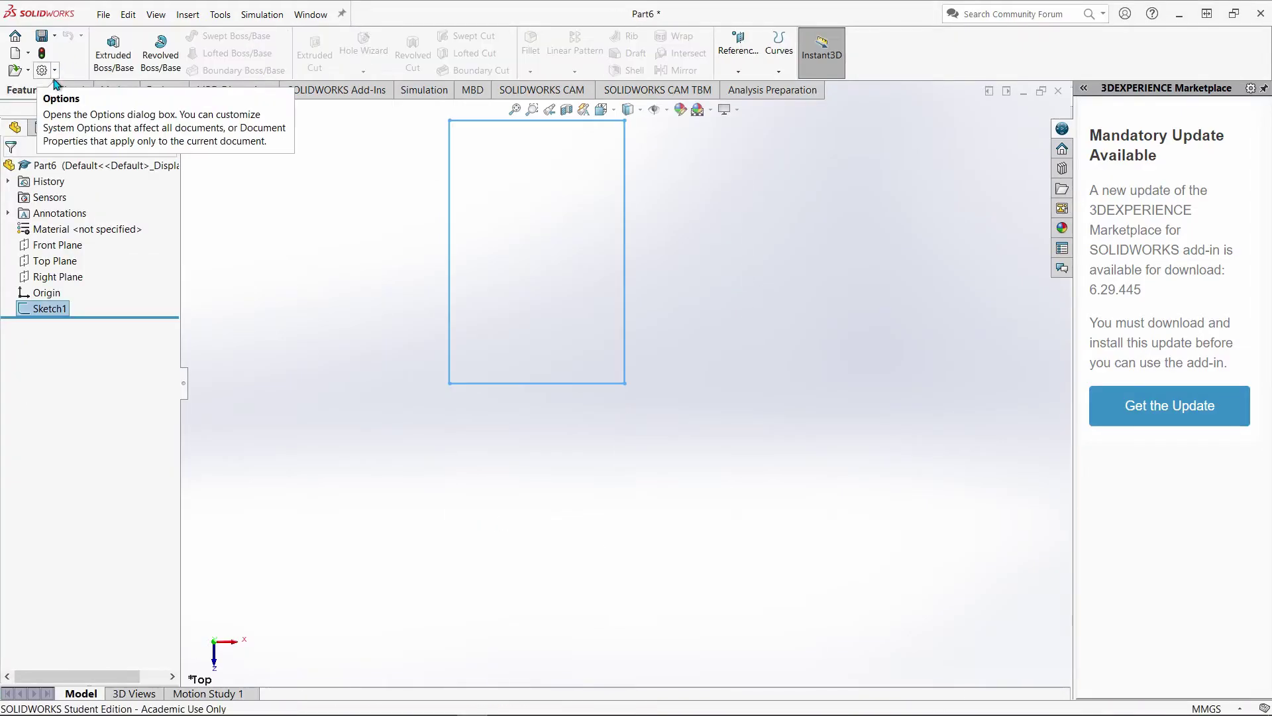
pyautogui.click(114, 53)
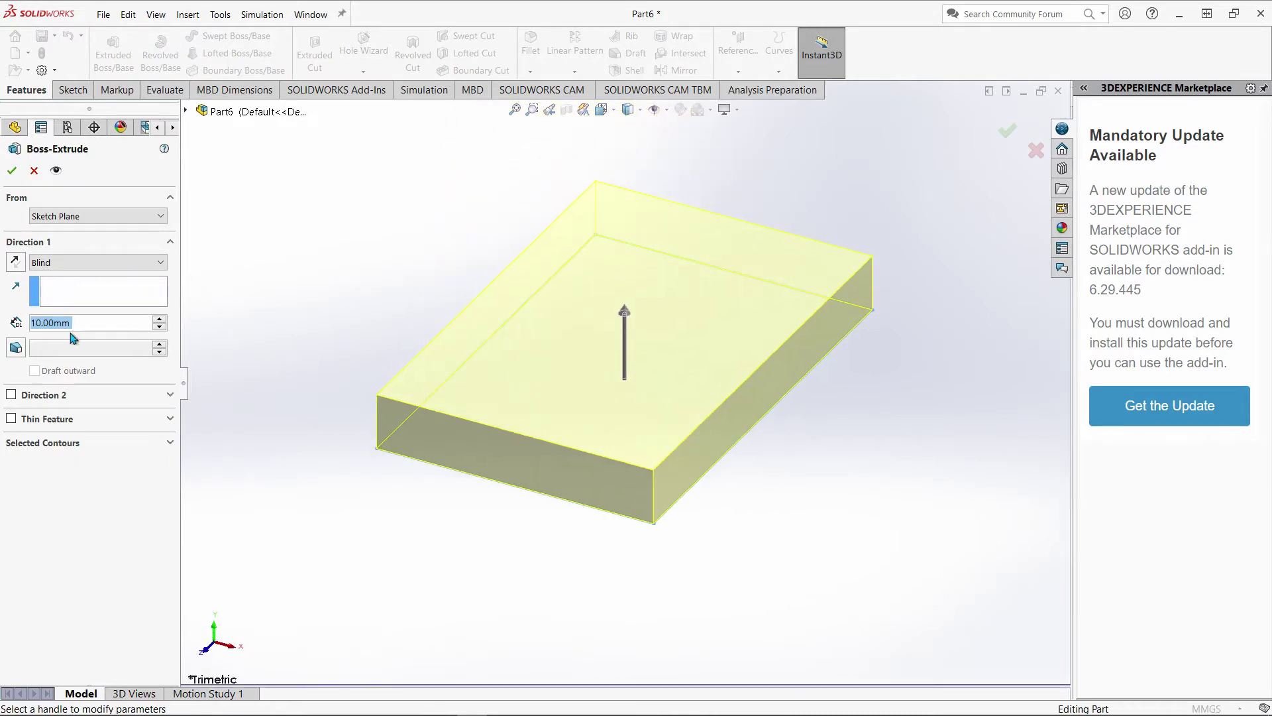
pyautogui.write('75')
pyautogui.press('Return')
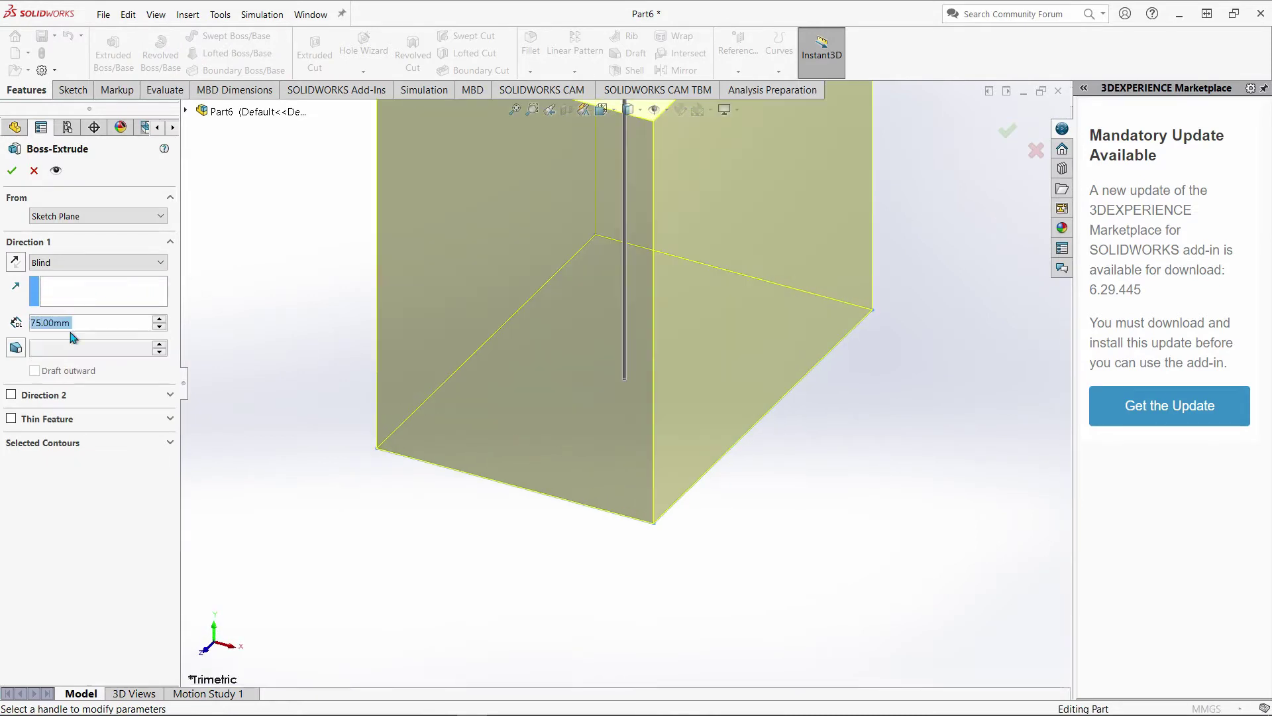
pyautogui.click(11, 170)
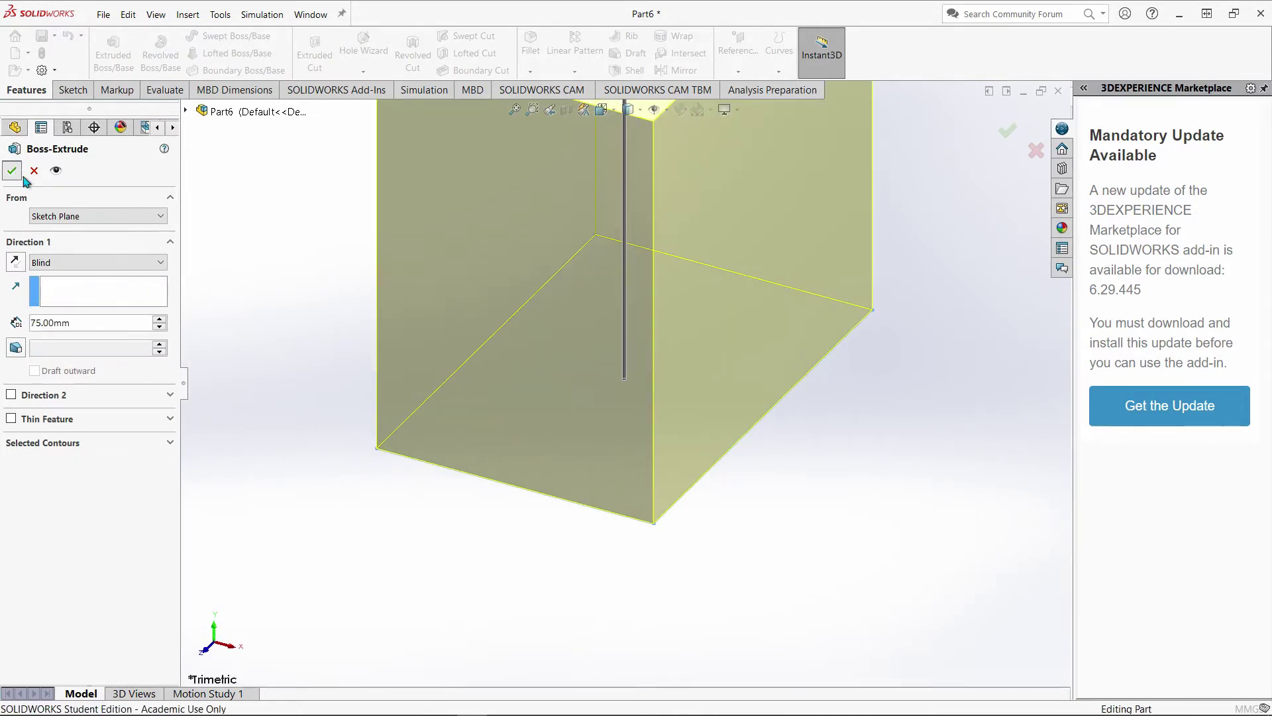
# - Check the overall height on the reference drawing and edit the block's extrusion, setting its depth to 56 mm
pyautogui.click(502, 701)
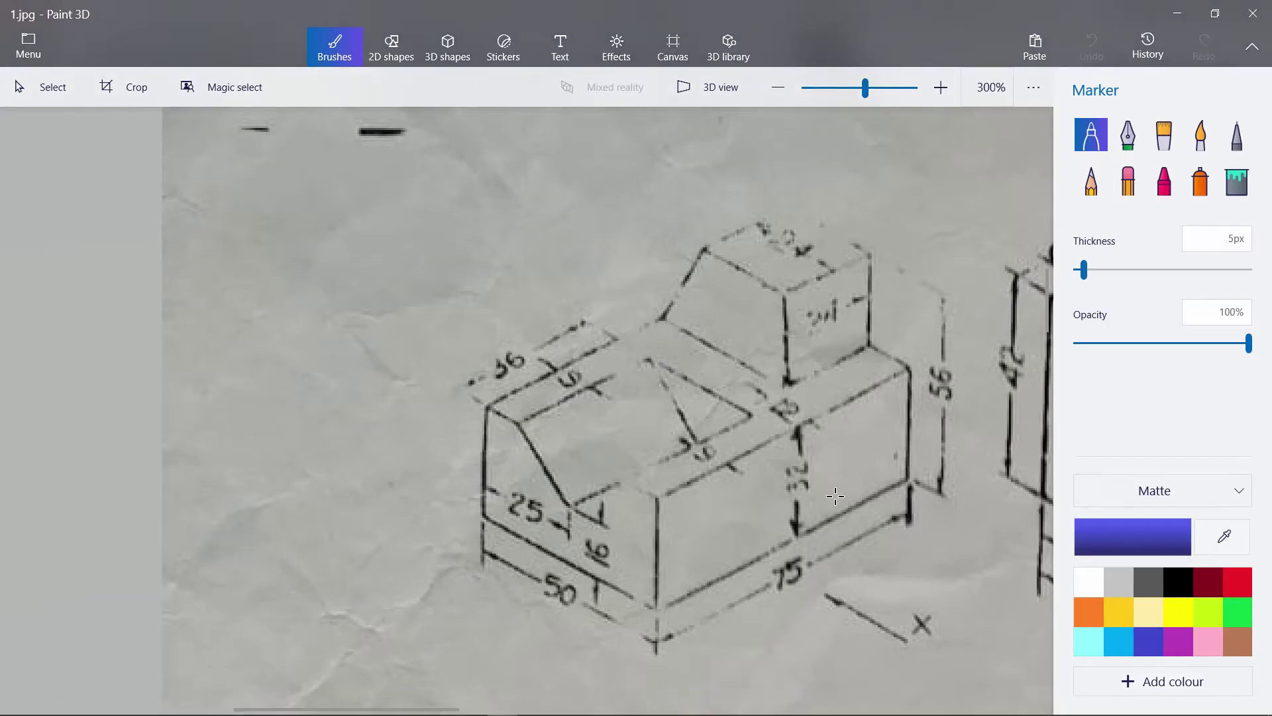
pyautogui.click(471, 702)
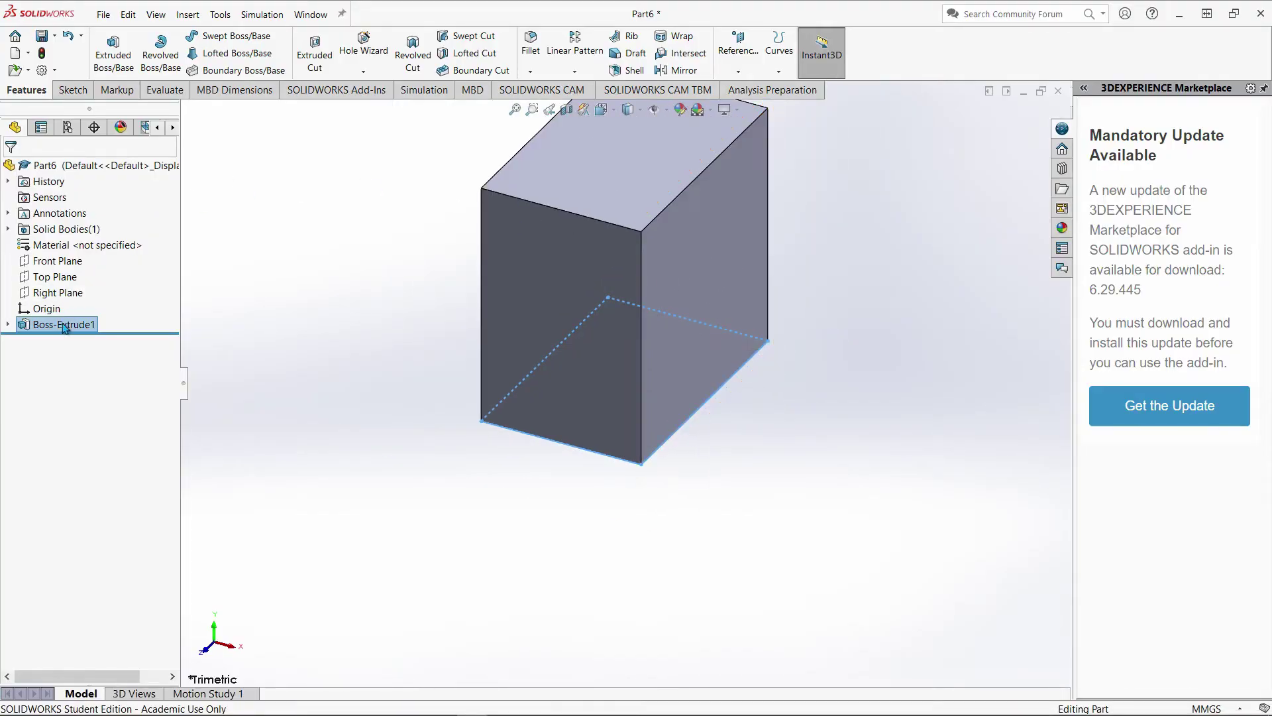
pyautogui.rightClick(61, 324)
pyautogui.click(74, 284)
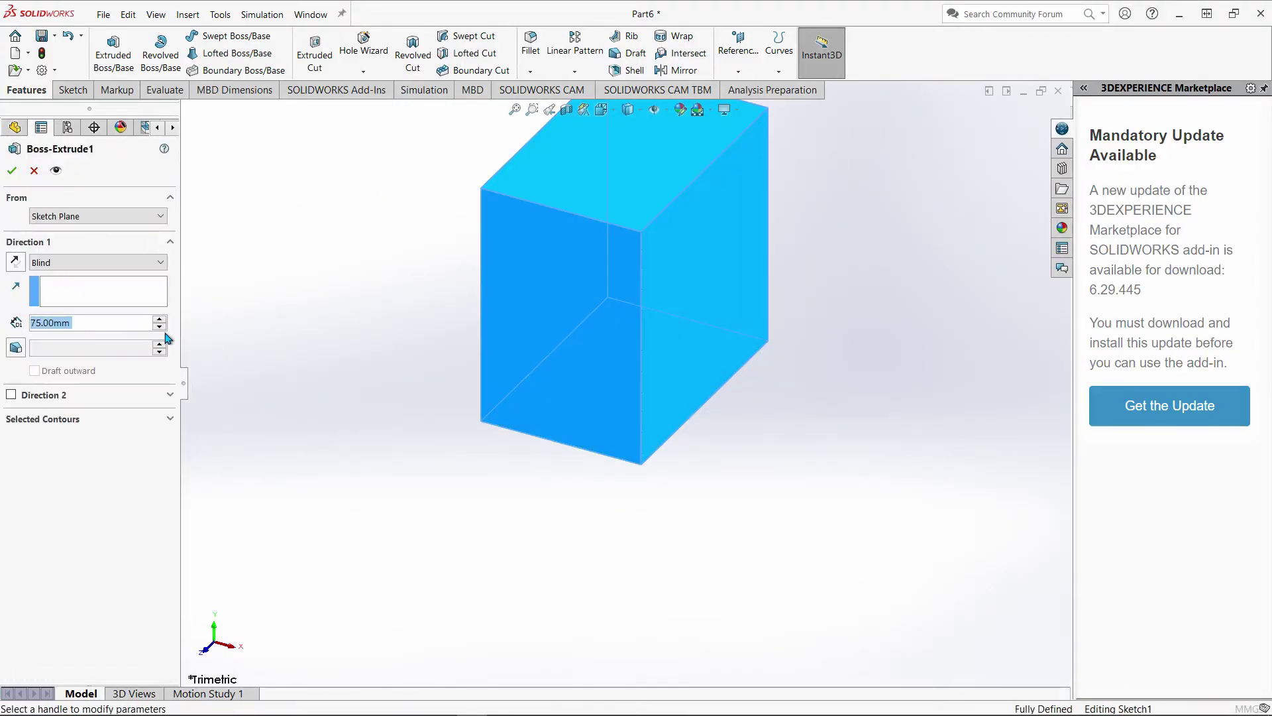
pyautogui.write('56')
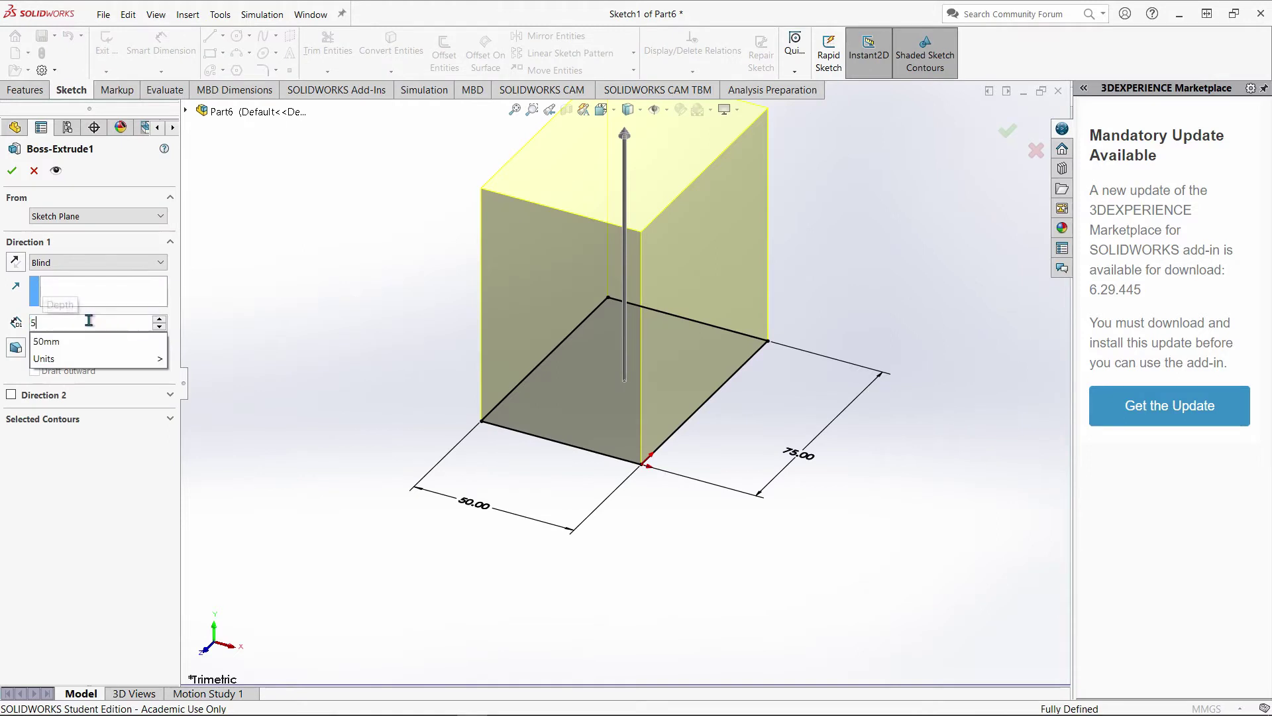
pyautogui.press('Return')
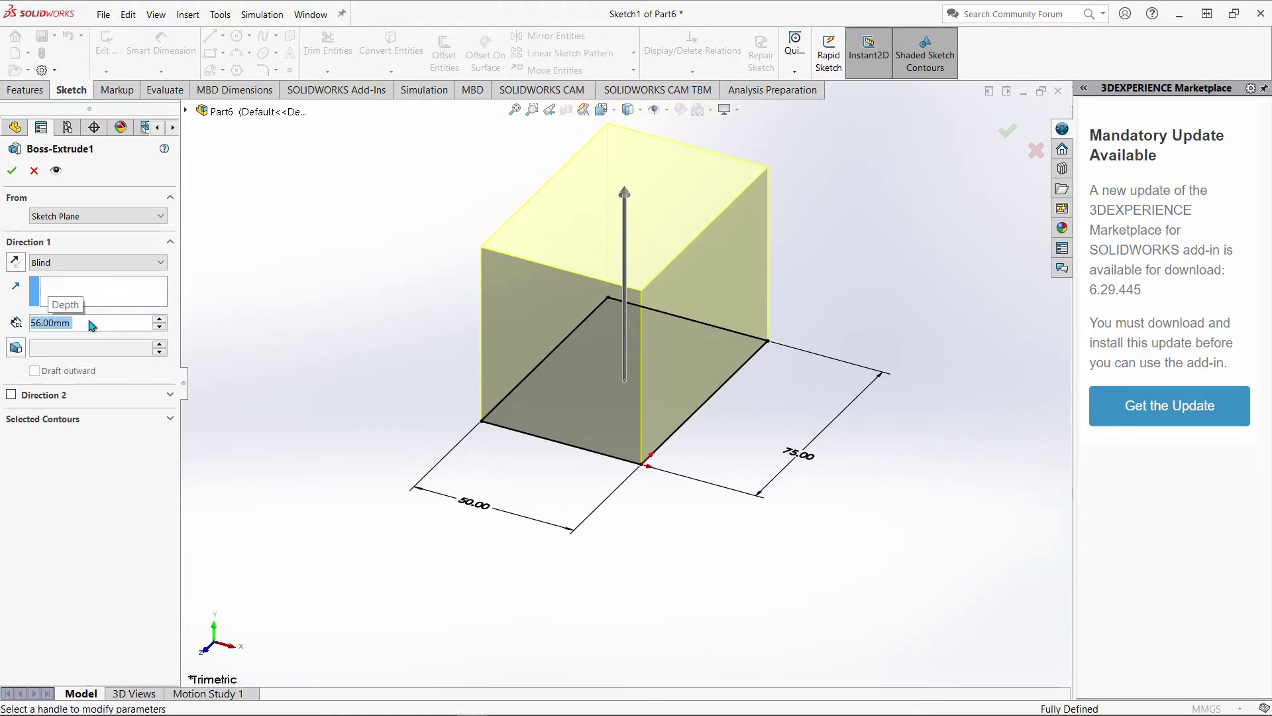
pyautogui.click(12, 171)
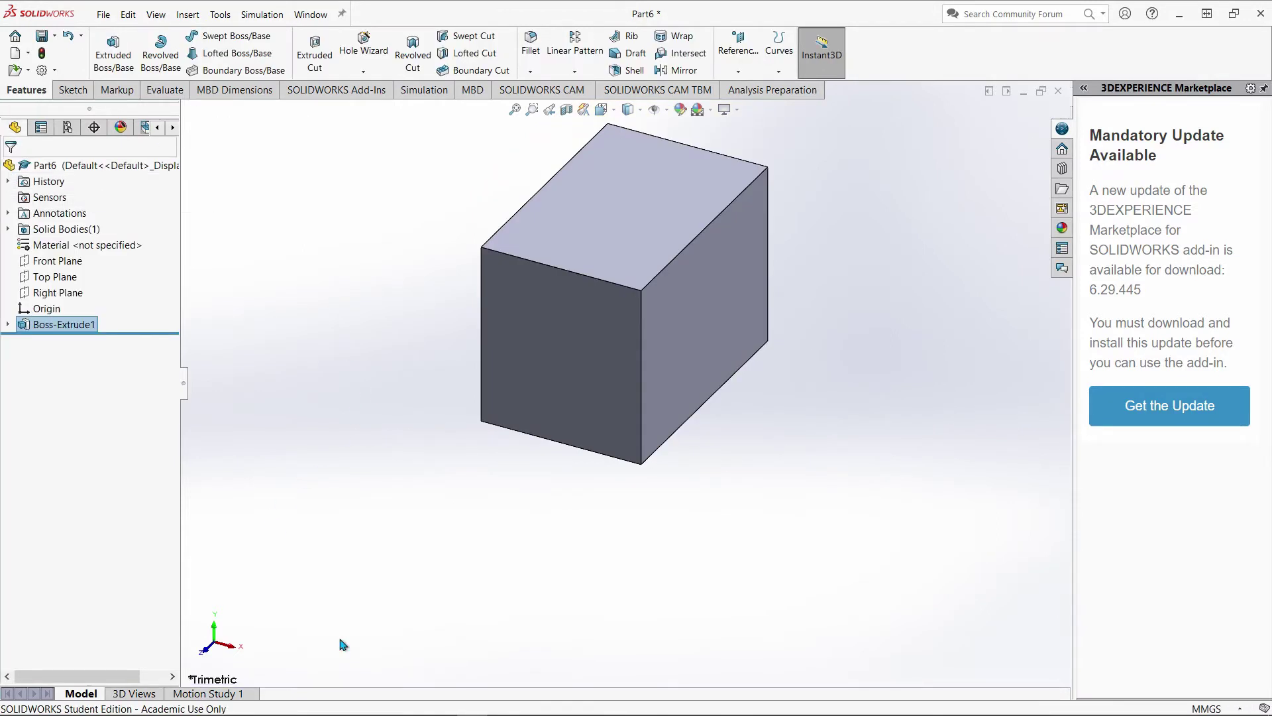
# - Start a sketch on the block's top face, viewed straight on, and convert the face's outline into sketch entities
pyautogui.click(503, 707)
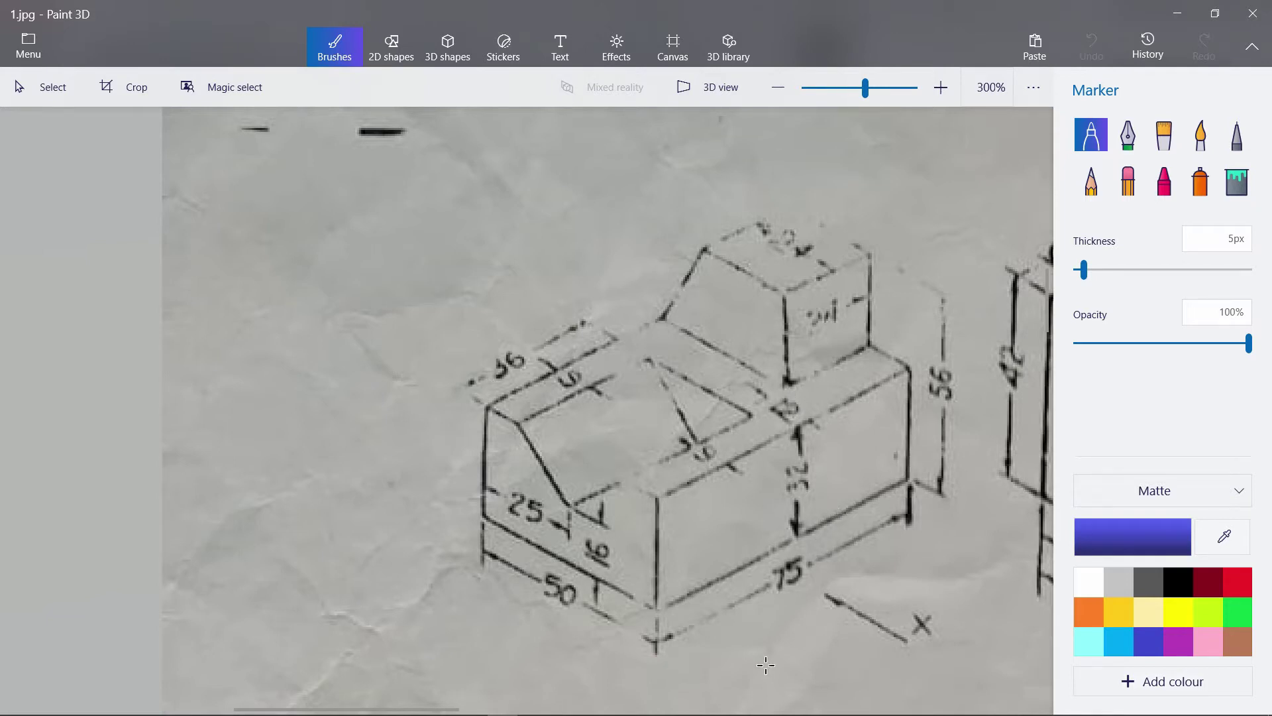
pyautogui.moveTo(759, 710)
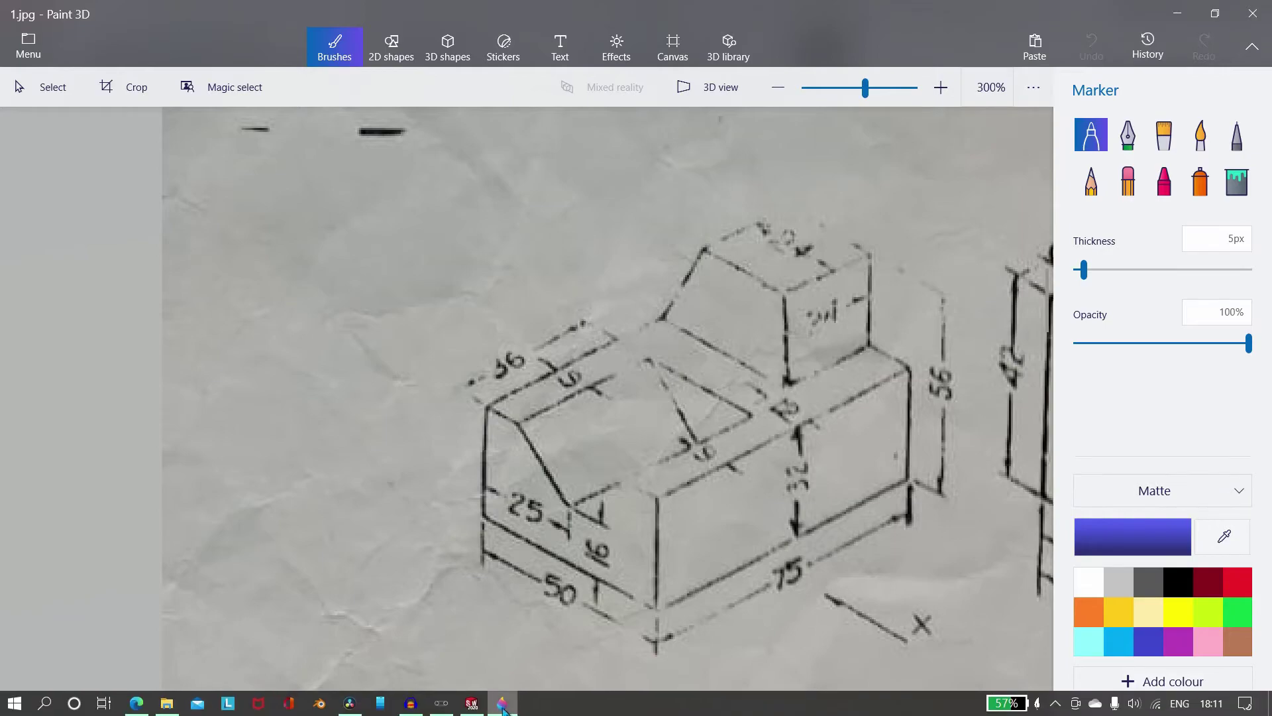
pyautogui.click(472, 702)
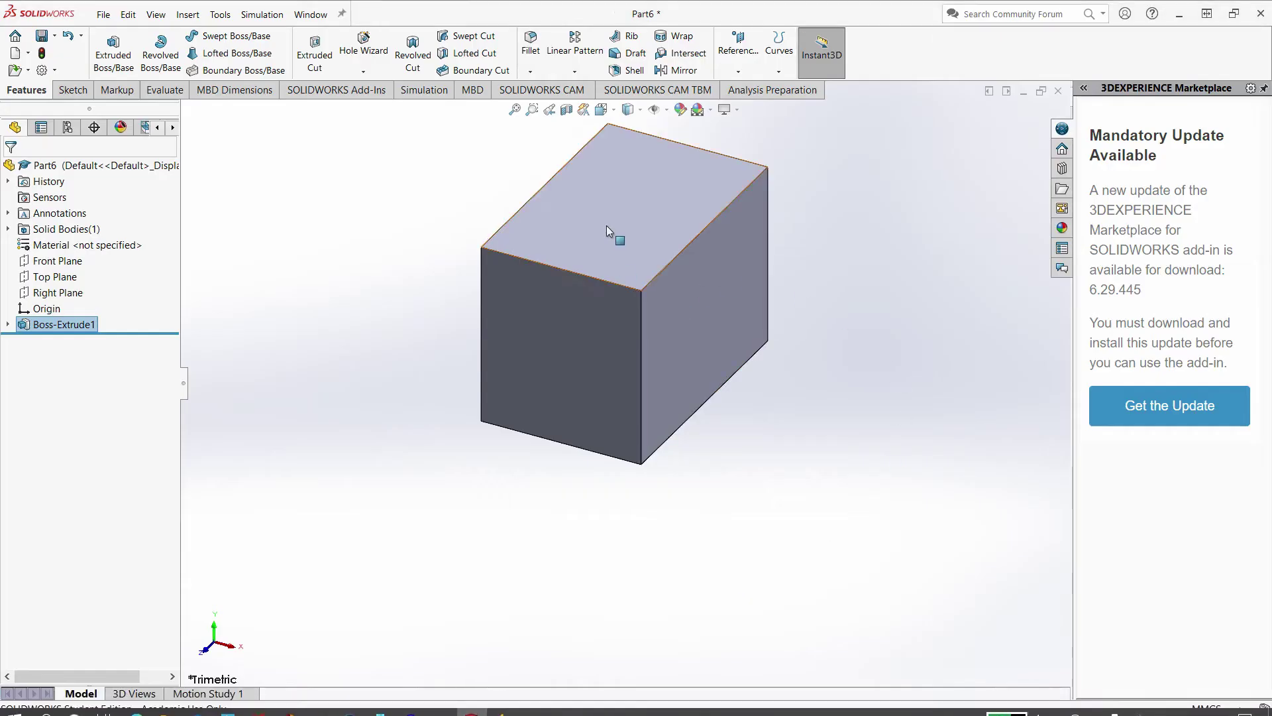
pyautogui.click(607, 226)
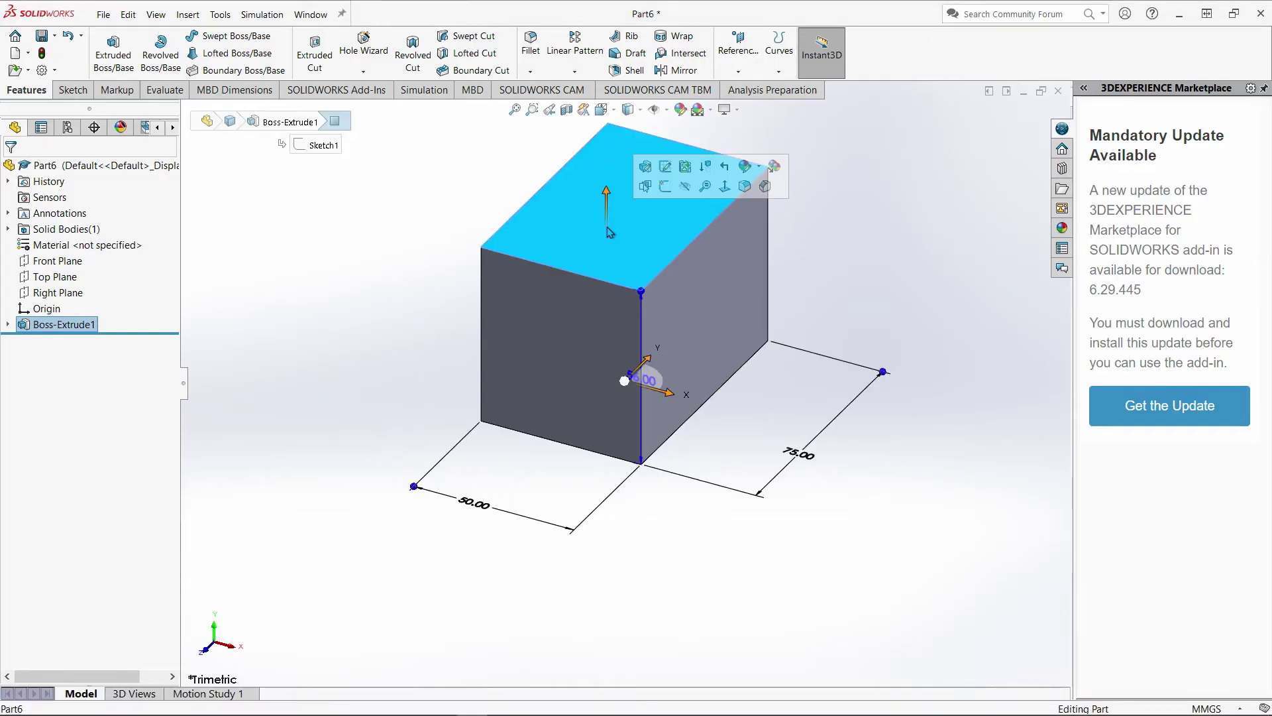
pyautogui.click(666, 187)
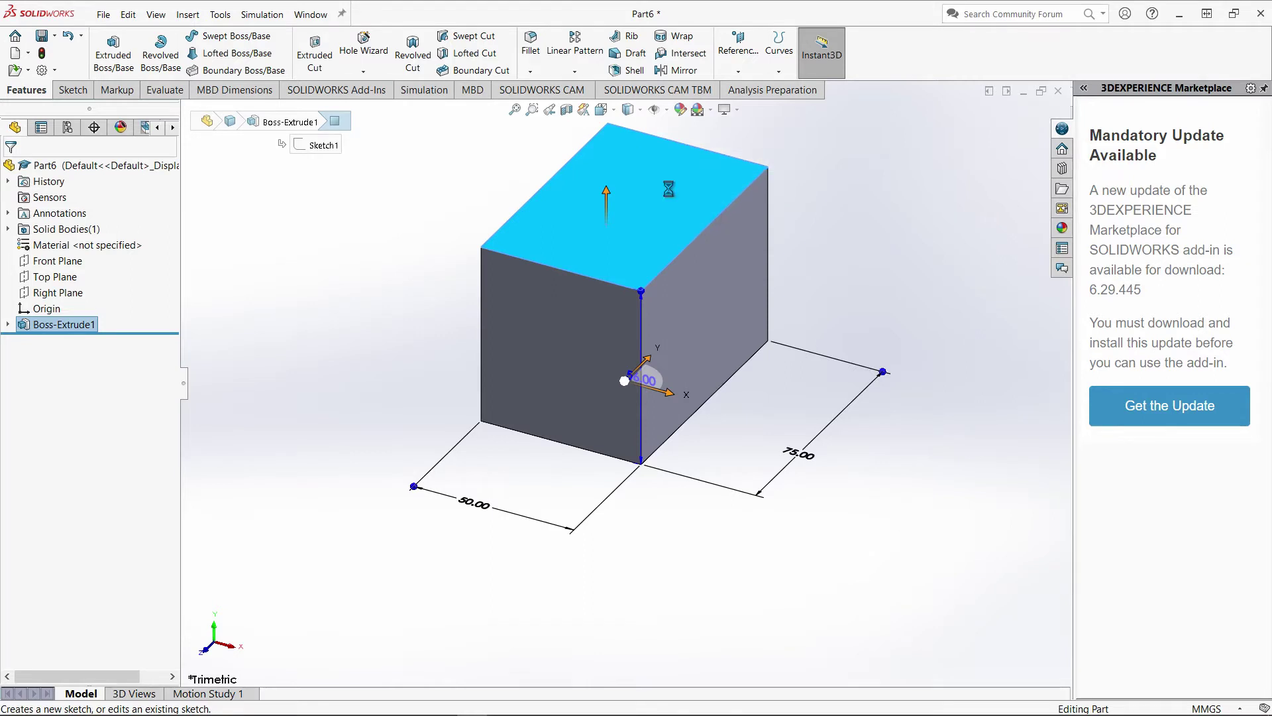
pyautogui.rightClick(652, 218)
pyautogui.rightClick(71, 350)
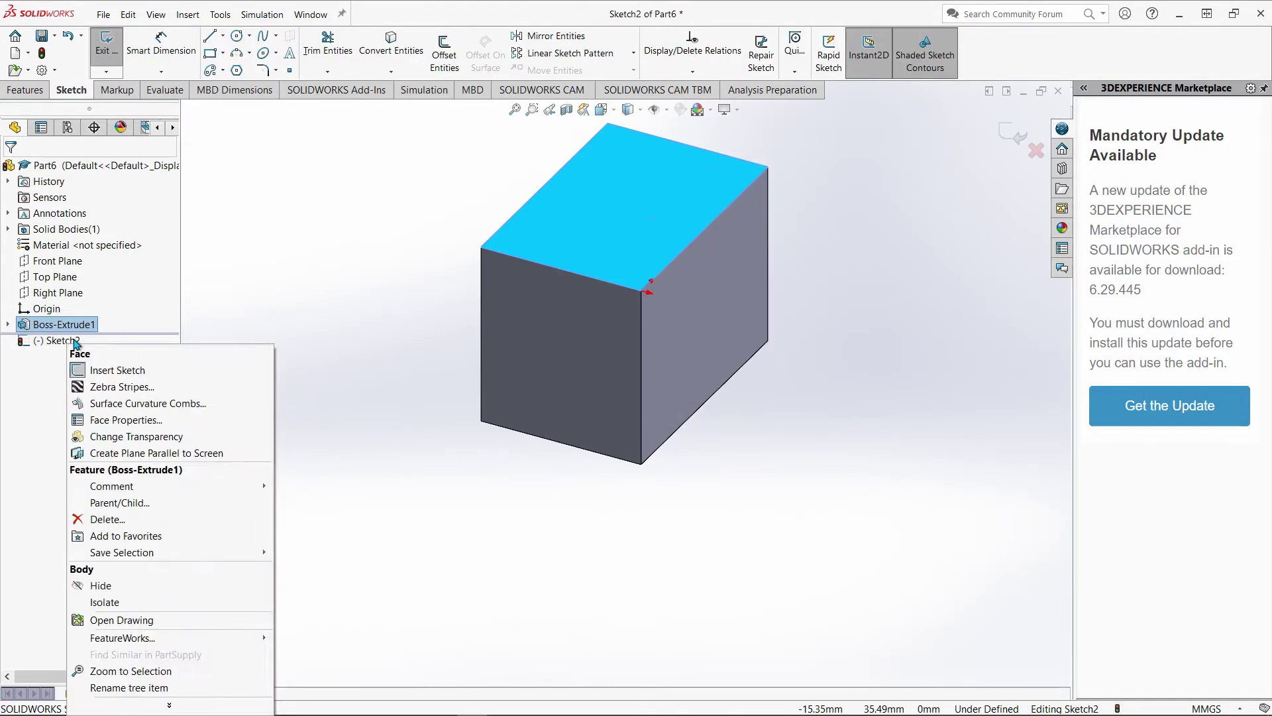
pyautogui.rightClick(66, 340)
pyautogui.click(117, 317)
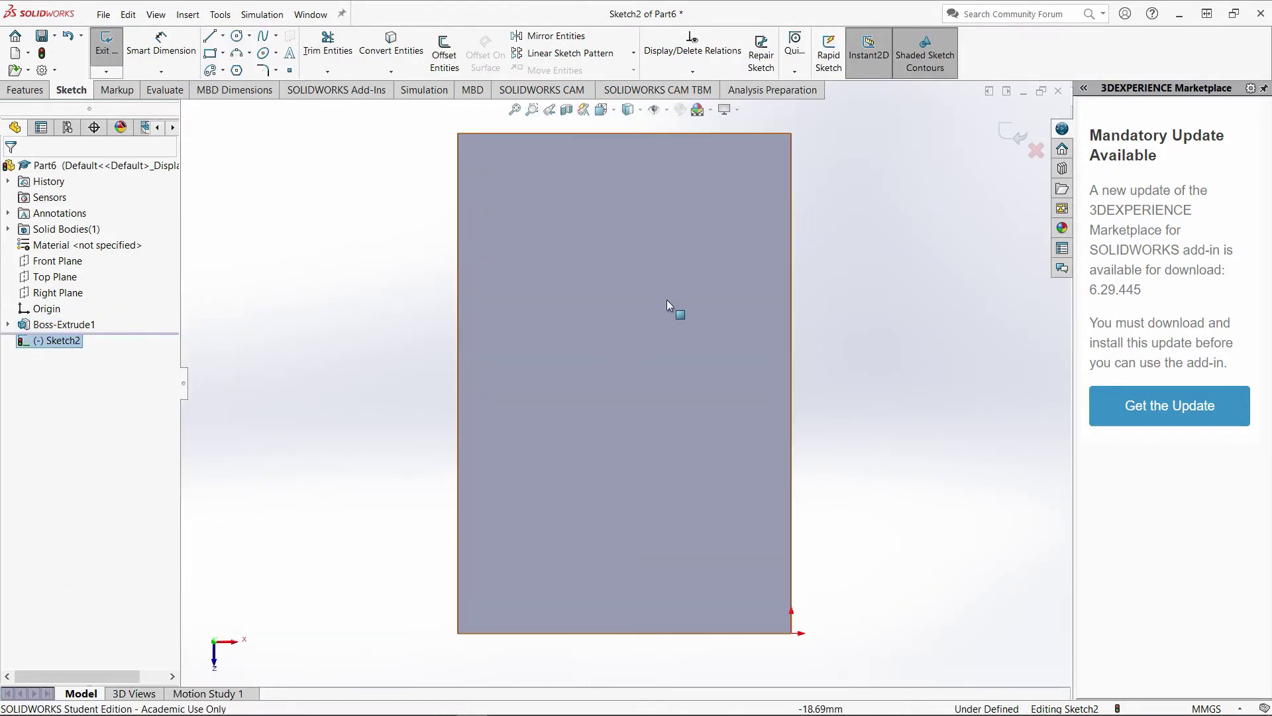
pyautogui.click(677, 328)
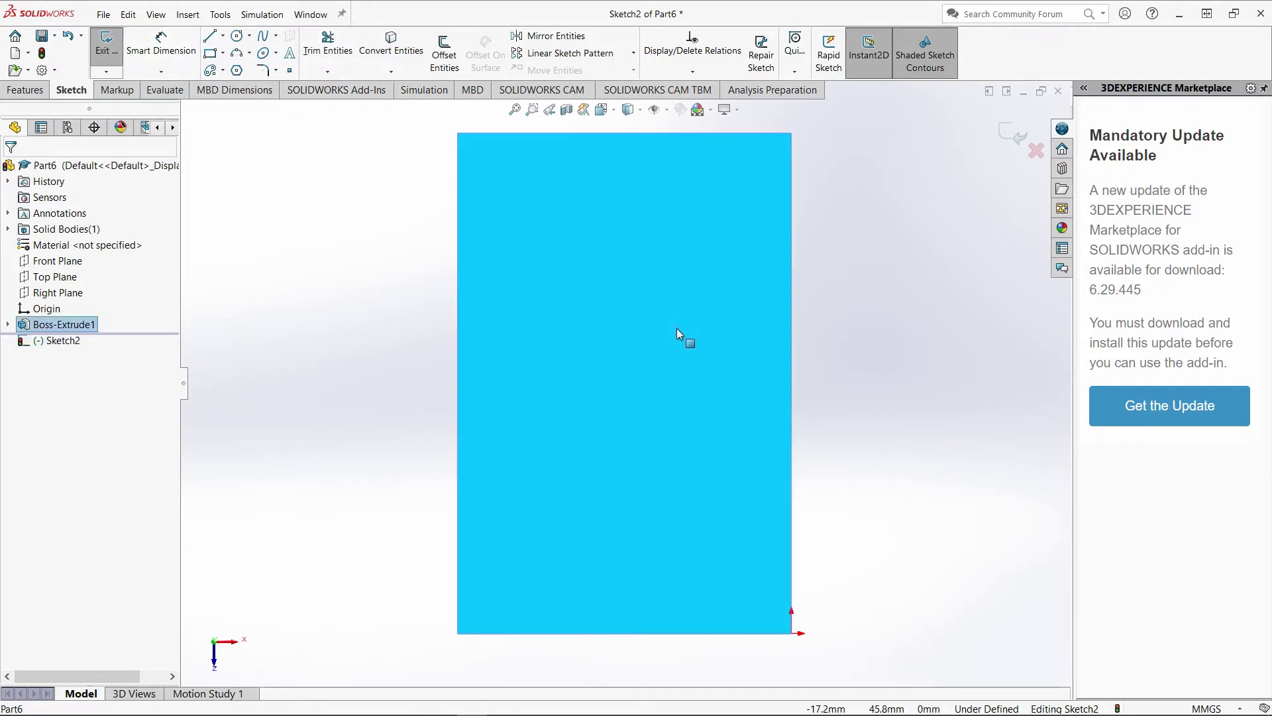
pyautogui.click(389, 58)
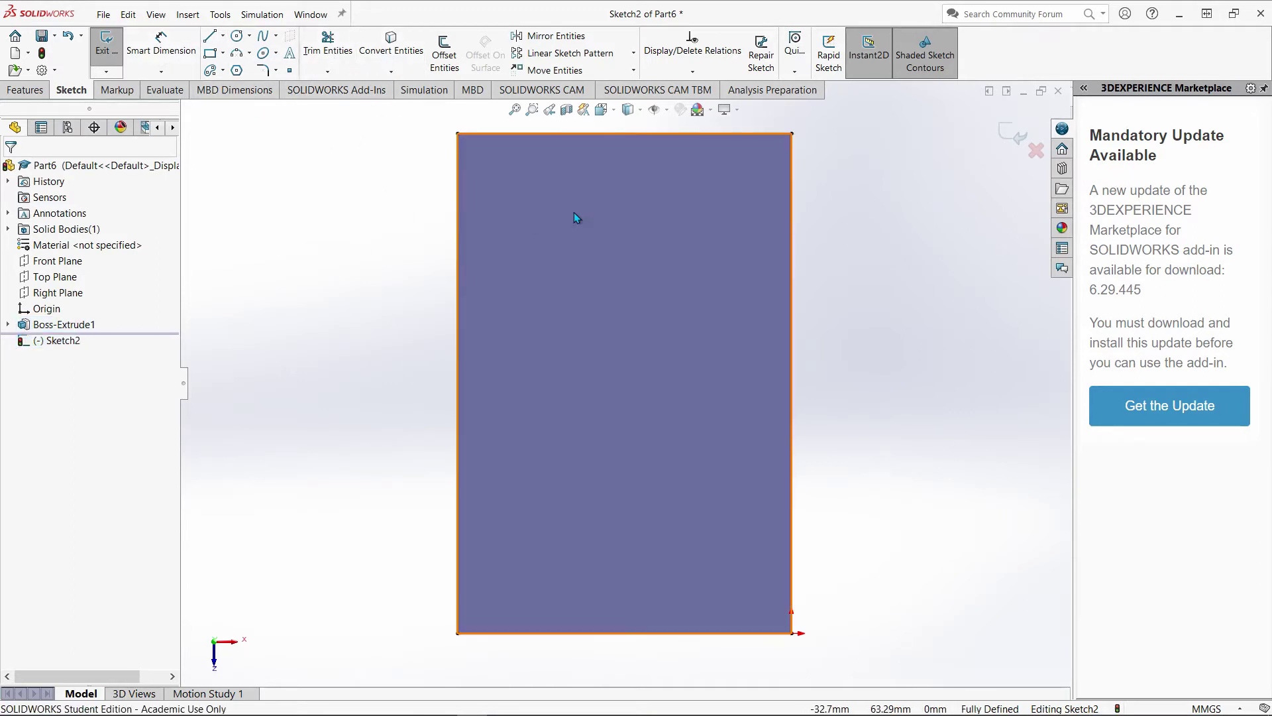
# - Sketch an L-shaped pair of lines from the face's upper edge, about 22.5 mm down and about 41 mm across to the left edge
pyautogui.click(210, 35)
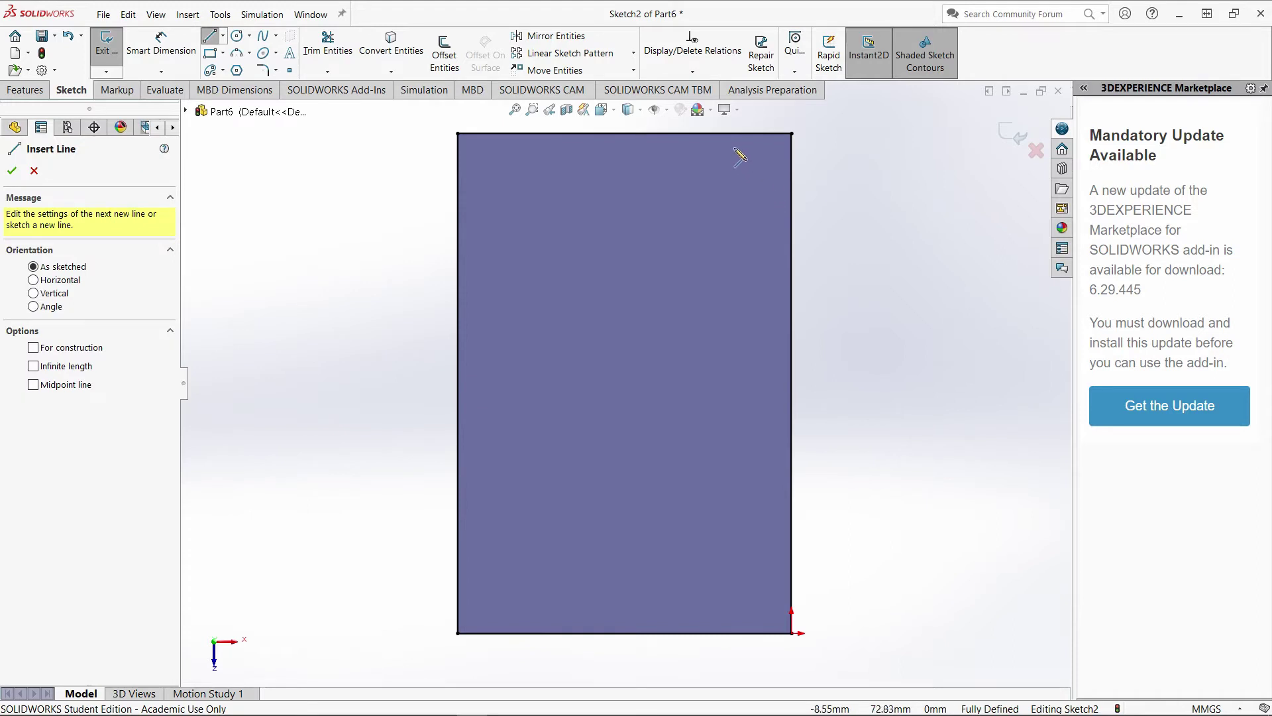
pyautogui.click(732, 134)
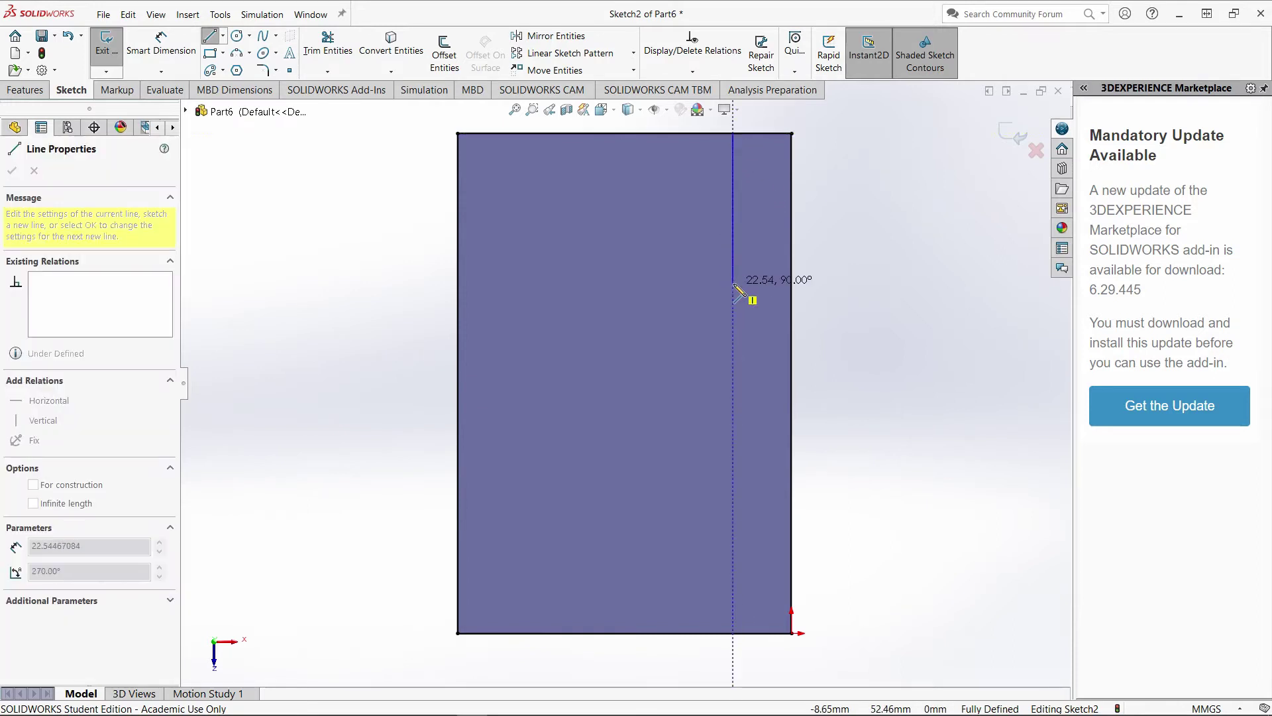
pyautogui.click(733, 283)
pyautogui.click(457, 284)
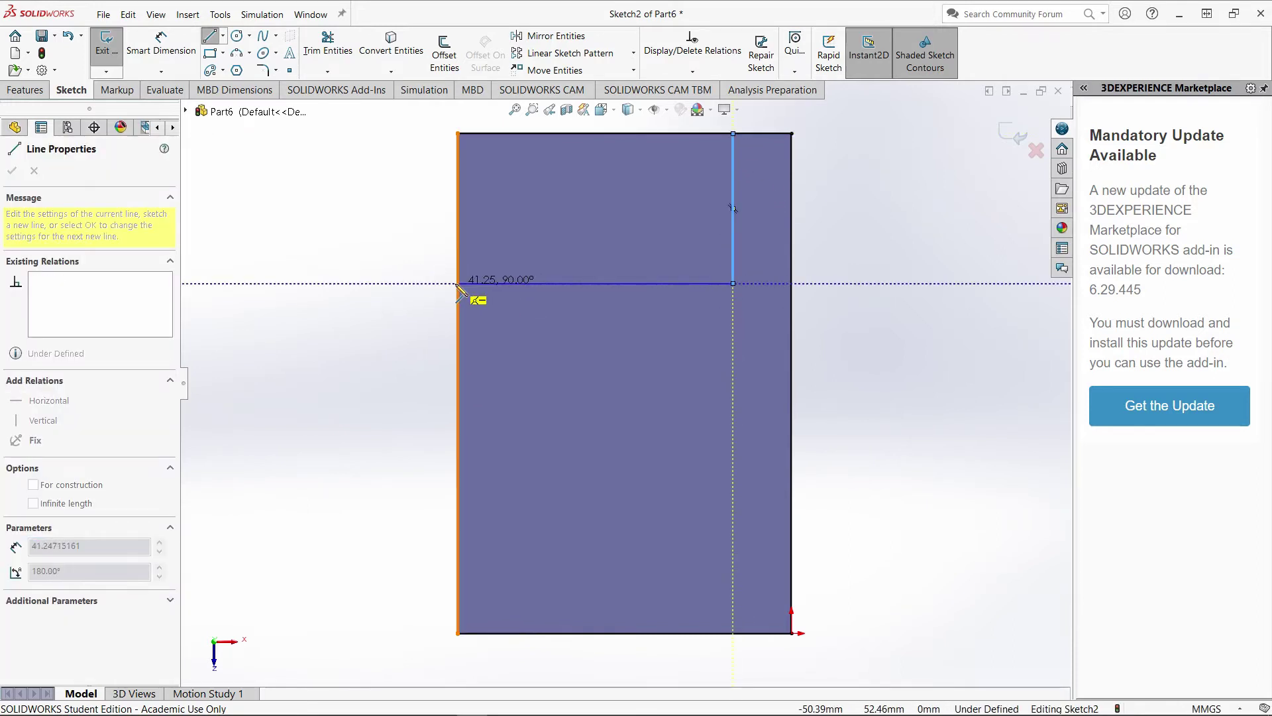
# - Dimension the distance from the short vertical line to the face's right edge as 12 mm
pyautogui.click(161, 51)
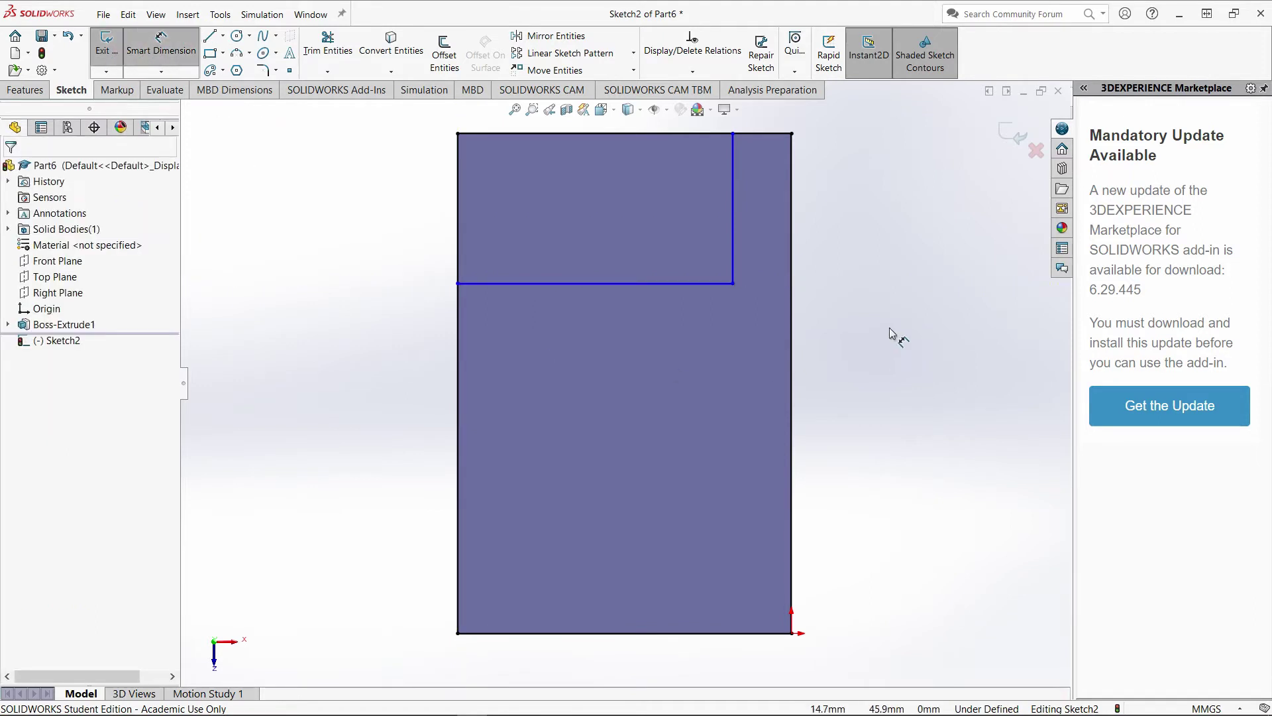
pyautogui.click(733, 236)
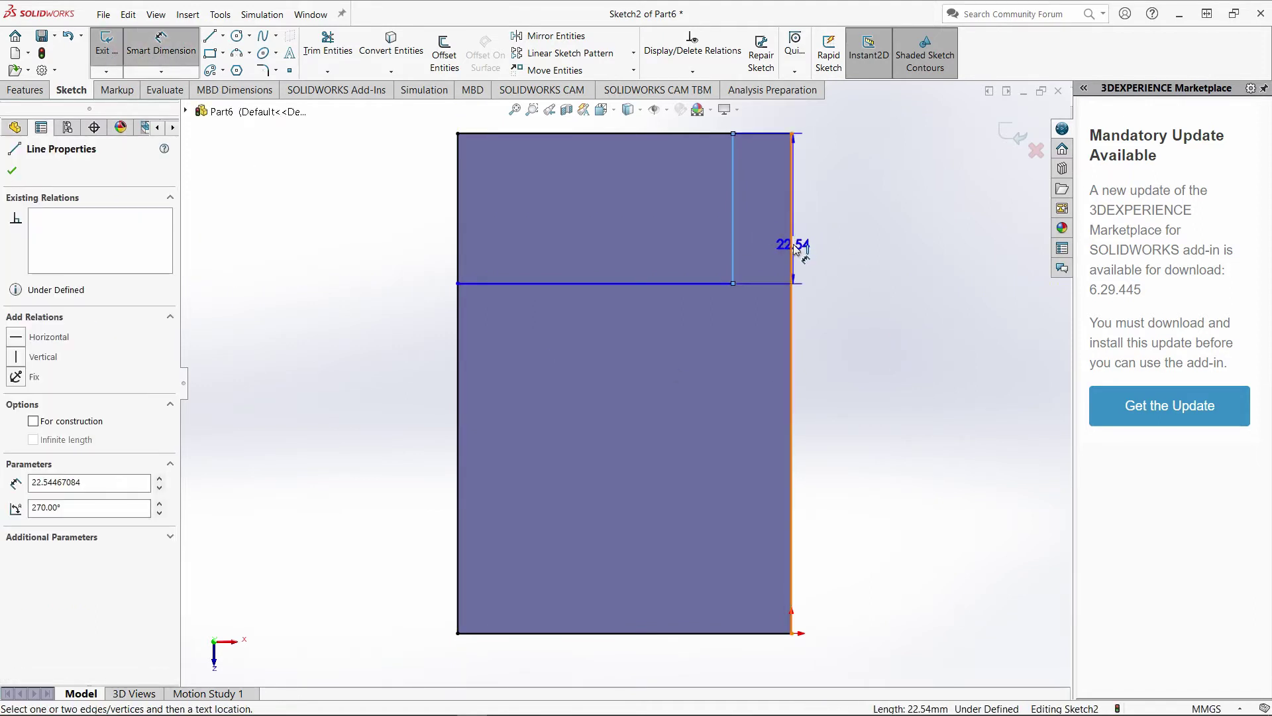
pyautogui.click(792, 241)
pyautogui.click(763, 131)
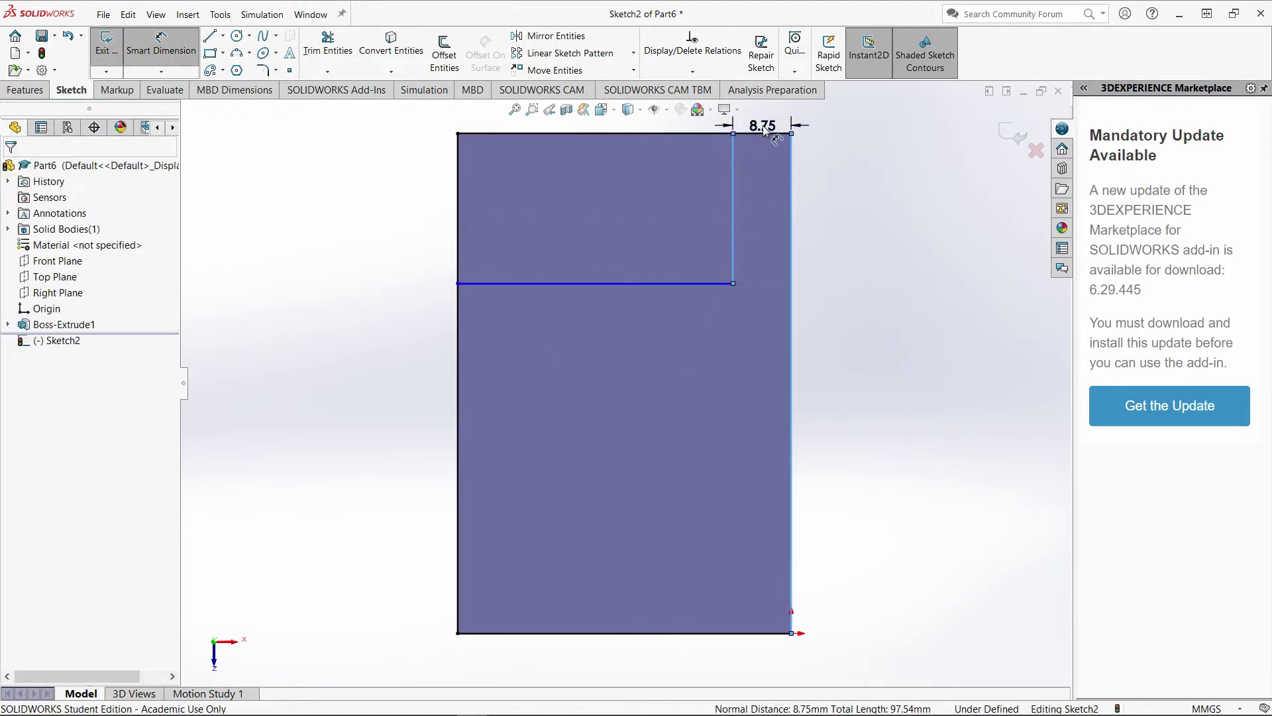
pyautogui.press('Return')
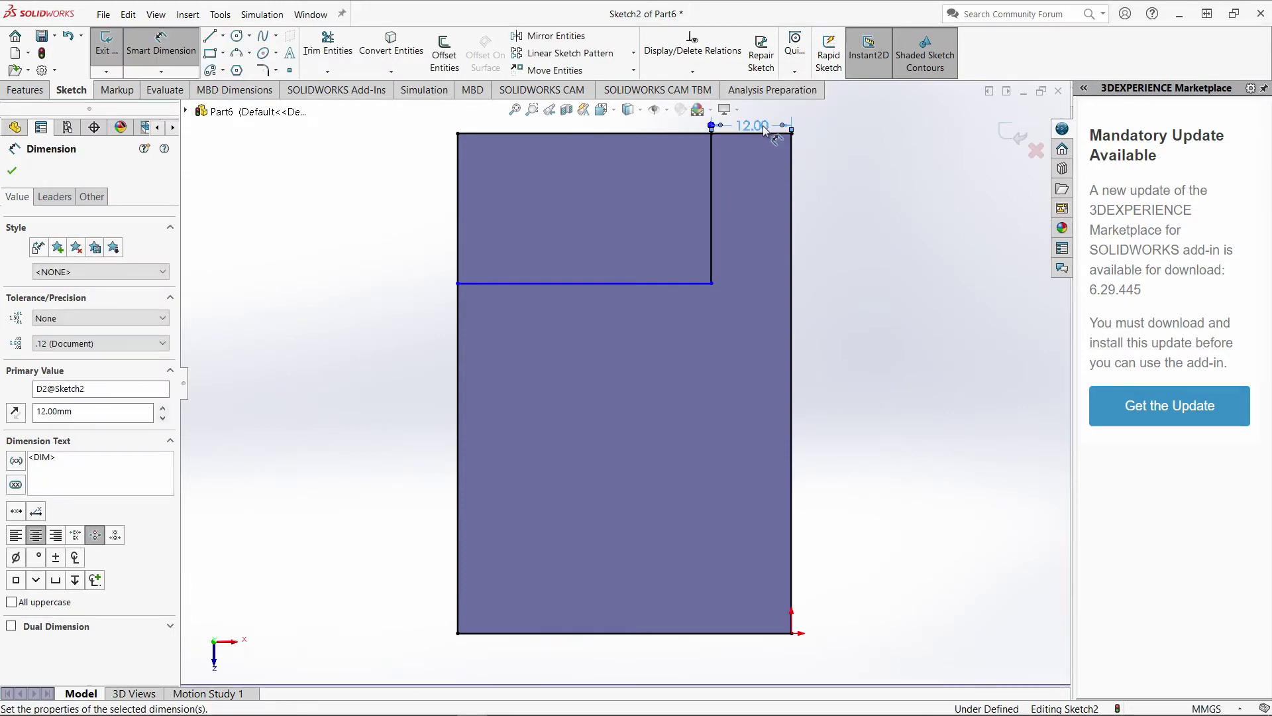
# - Dimension the horizontal line from the face's lower edge and, after consulting the reference drawing, set the distance to 75-25 (50 mm)
pyautogui.click(638, 285)
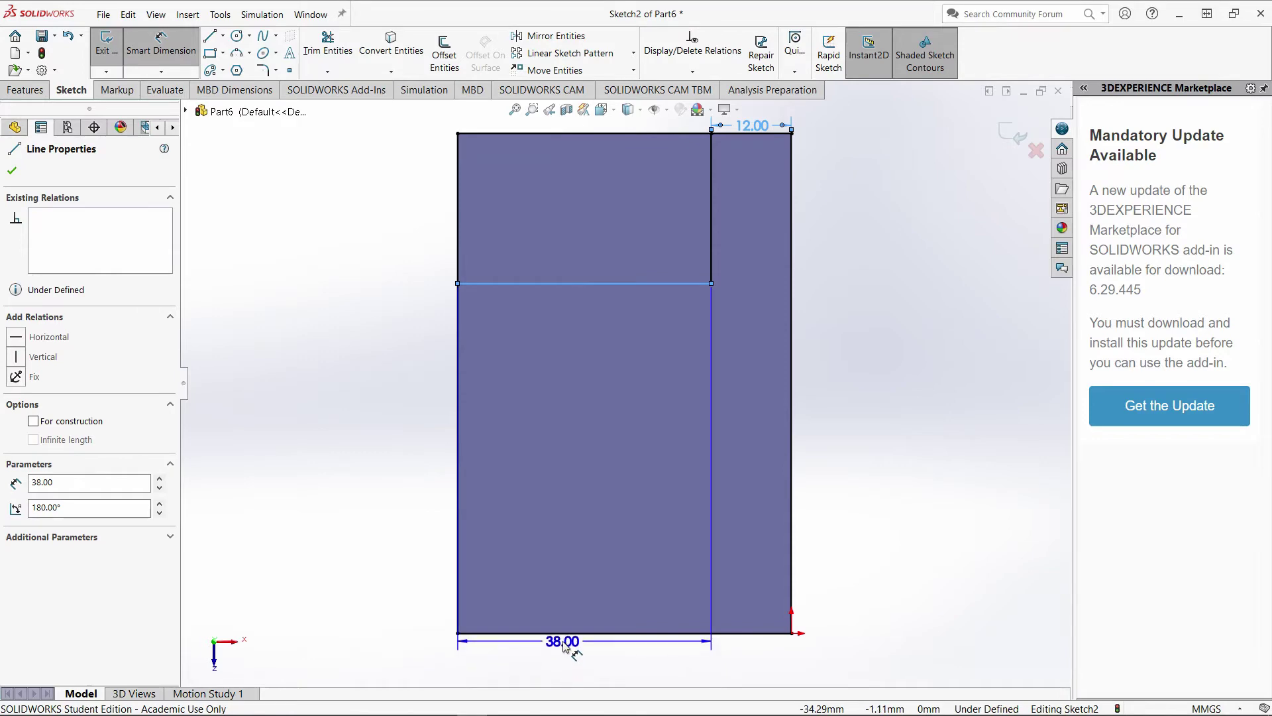
pyautogui.click(560, 633)
pyautogui.click(363, 578)
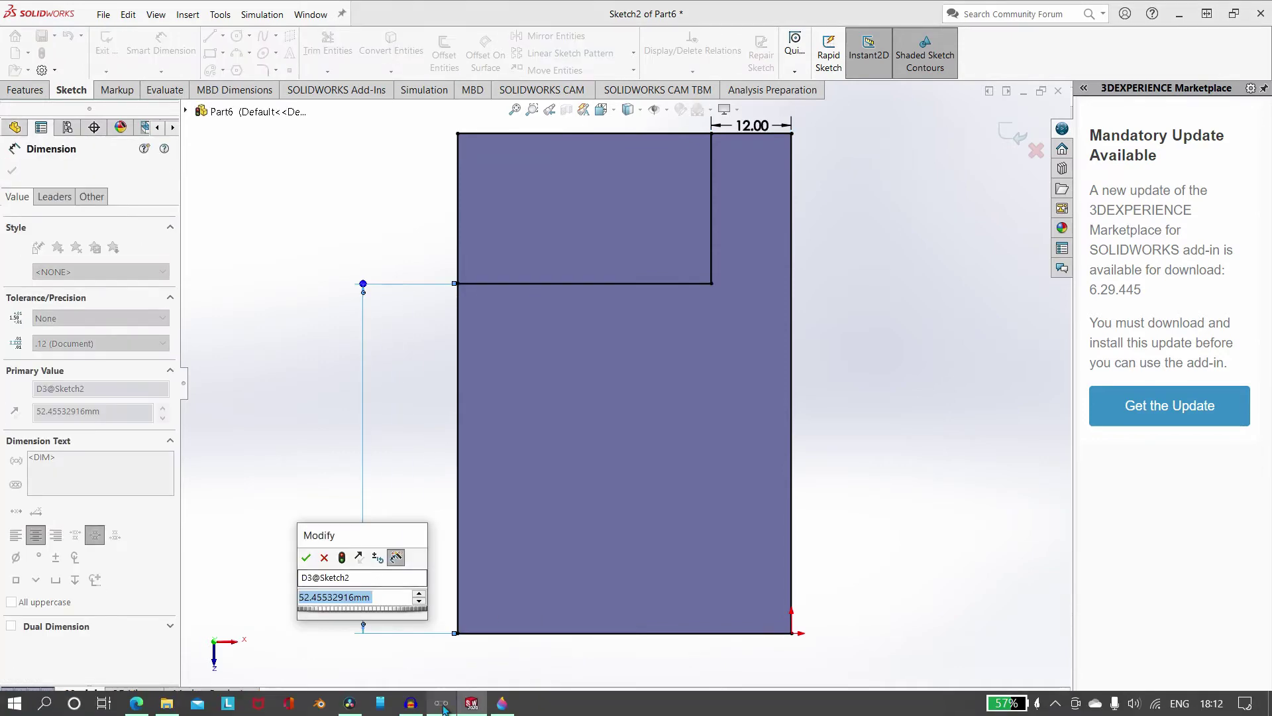
pyautogui.click(501, 709)
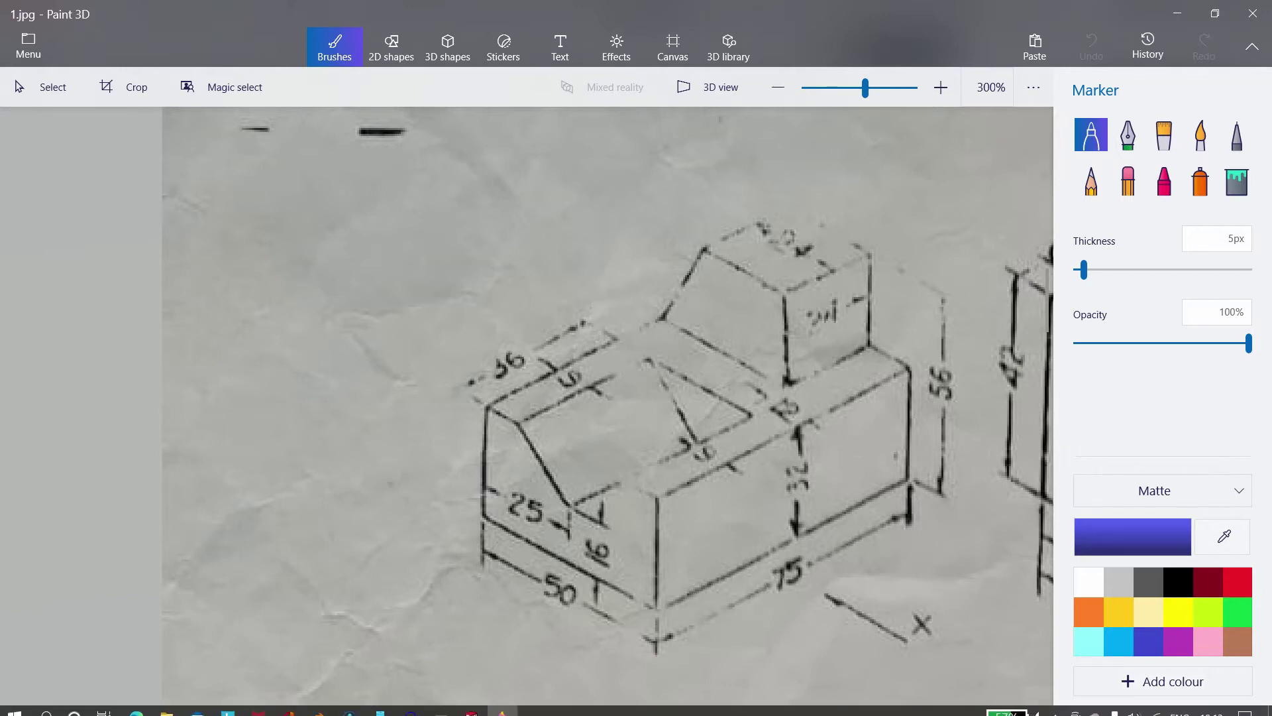
pyautogui.click(482, 705)
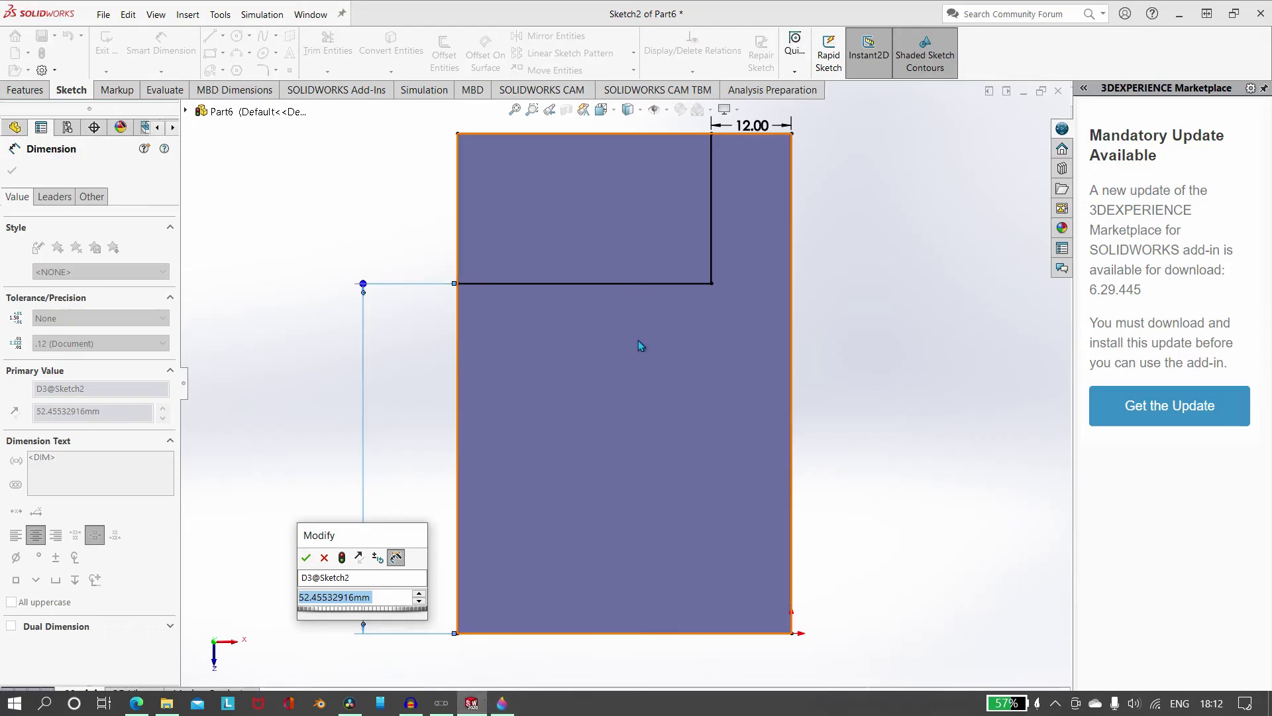
pyautogui.write('7')
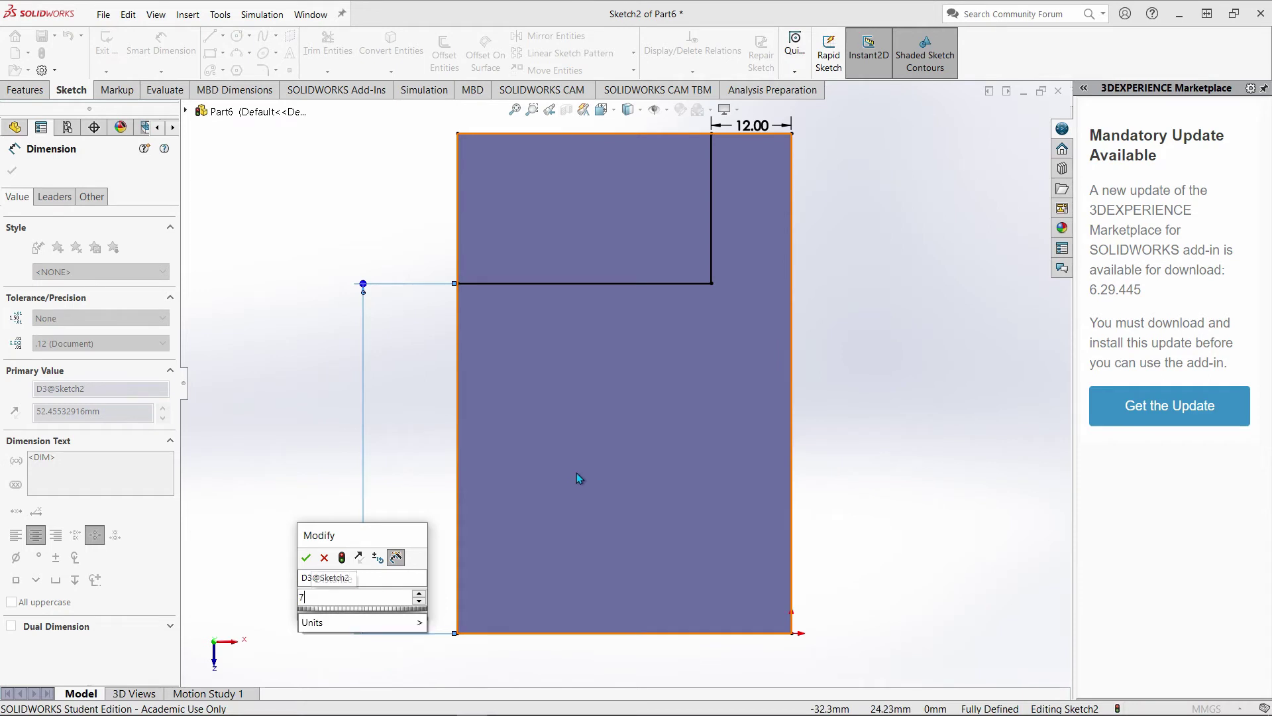
pyautogui.write('5-25')
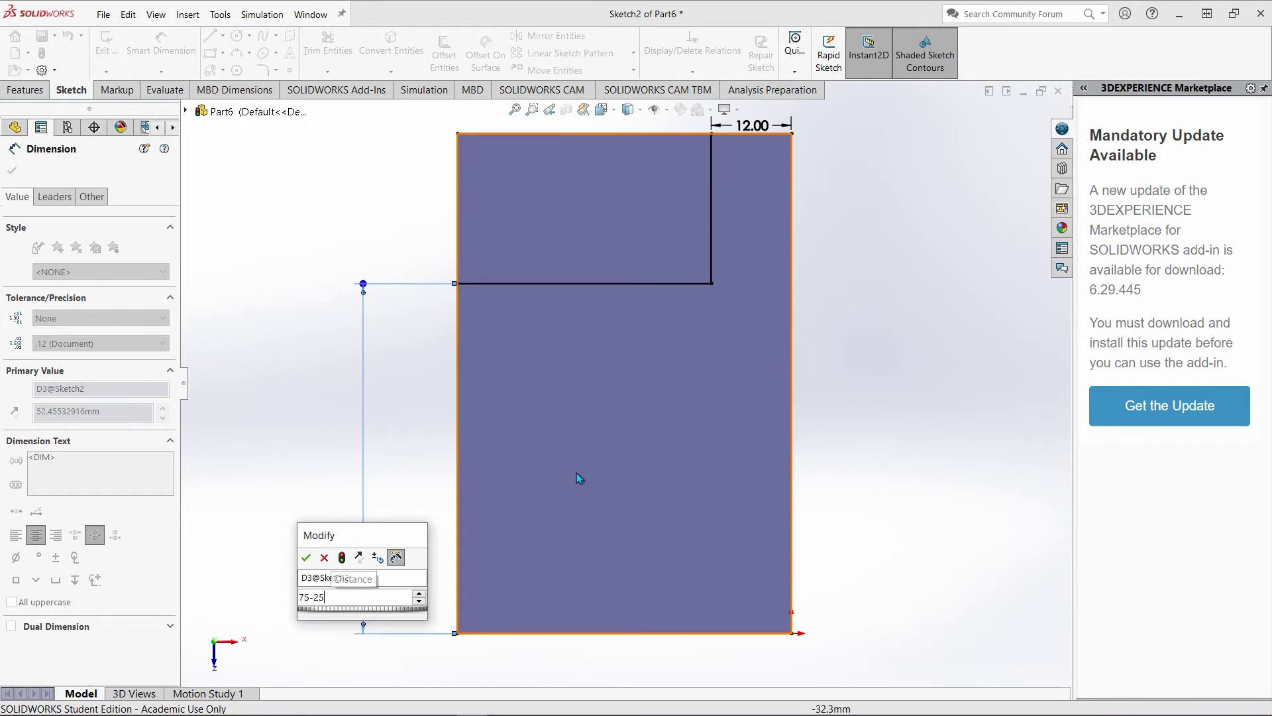
pyautogui.press('Return')
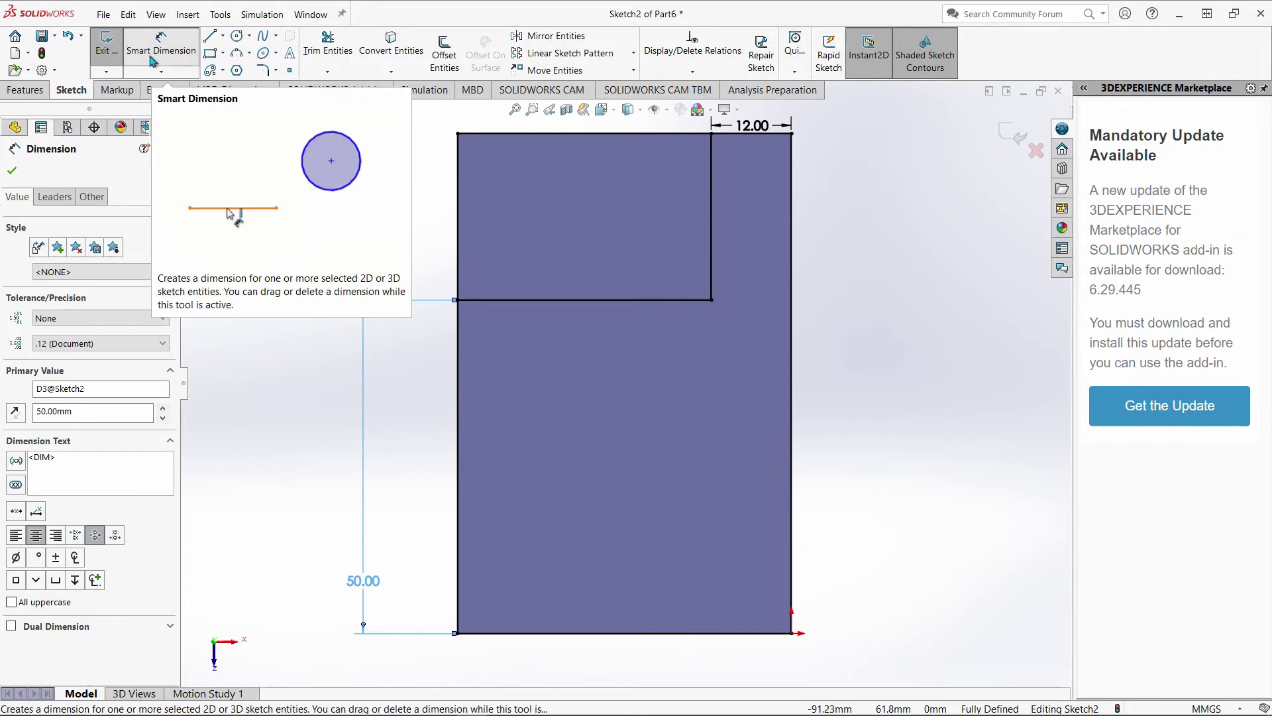
# - Trim the outline segments around the upper-left corner to leave an L-shaped profile, and exit the sketch
pyautogui.click(325, 64)
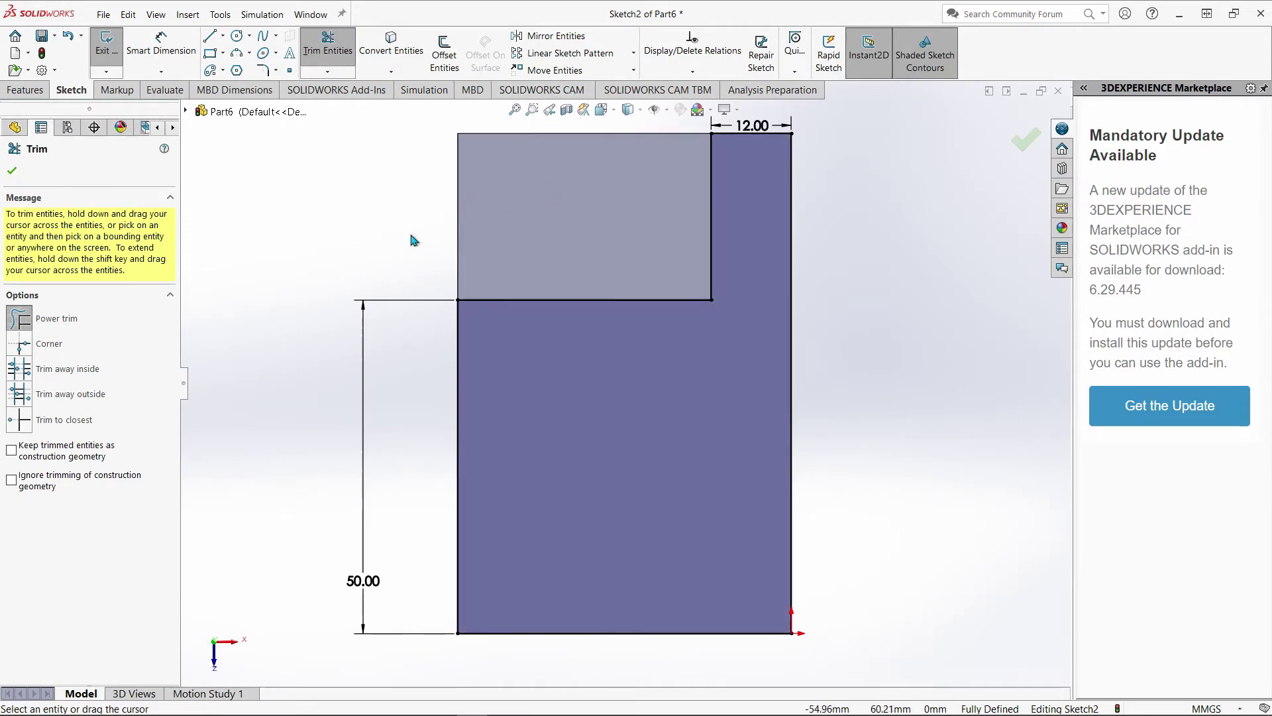
pyautogui.click(104, 45)
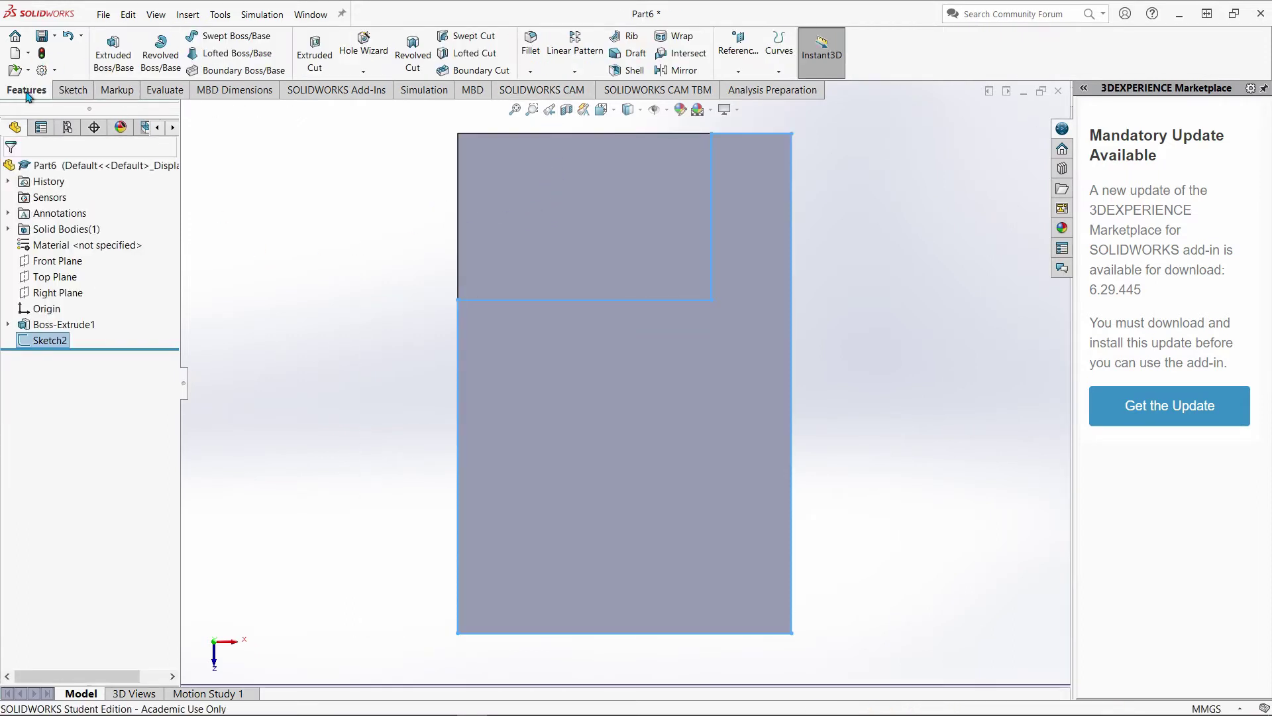
# - Cut the L-shaped profile into the block with a blind depth of 56-32 (24 mm), checking the height on the reference drawing
pyautogui.click(315, 53)
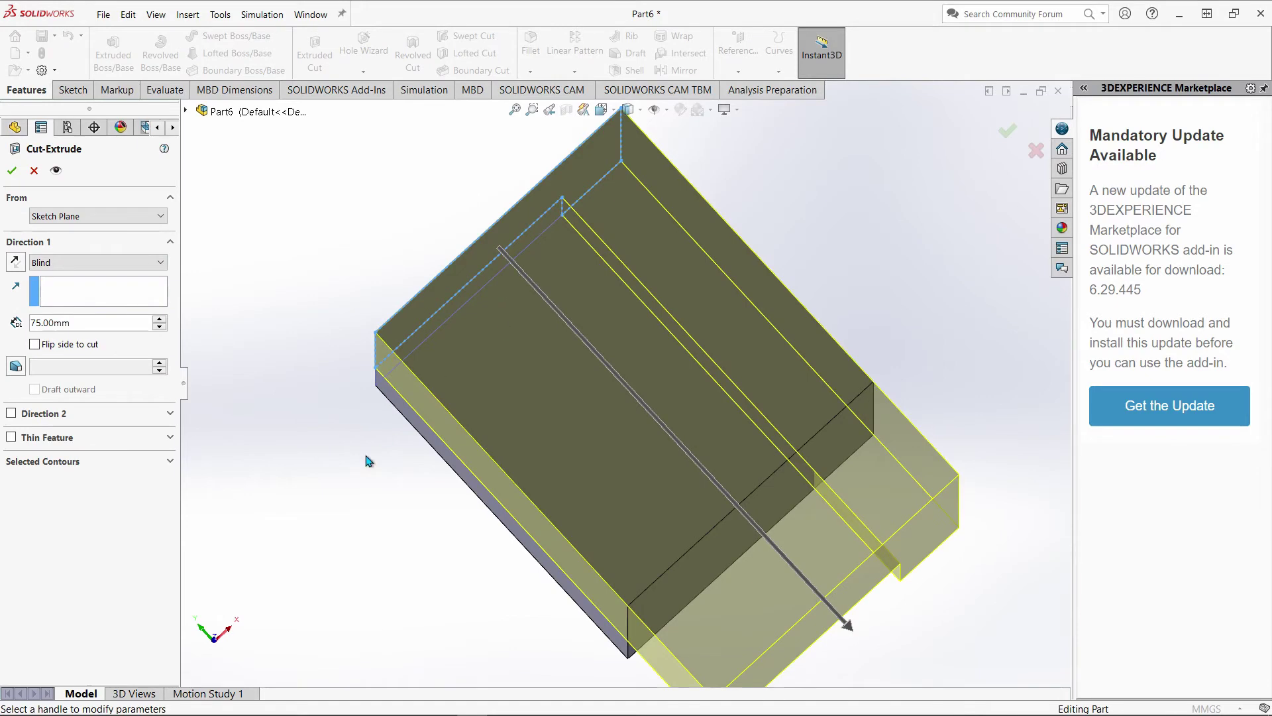
pyautogui.moveTo(369, 461); pyautogui.dragTo(435, 109, button='middle')
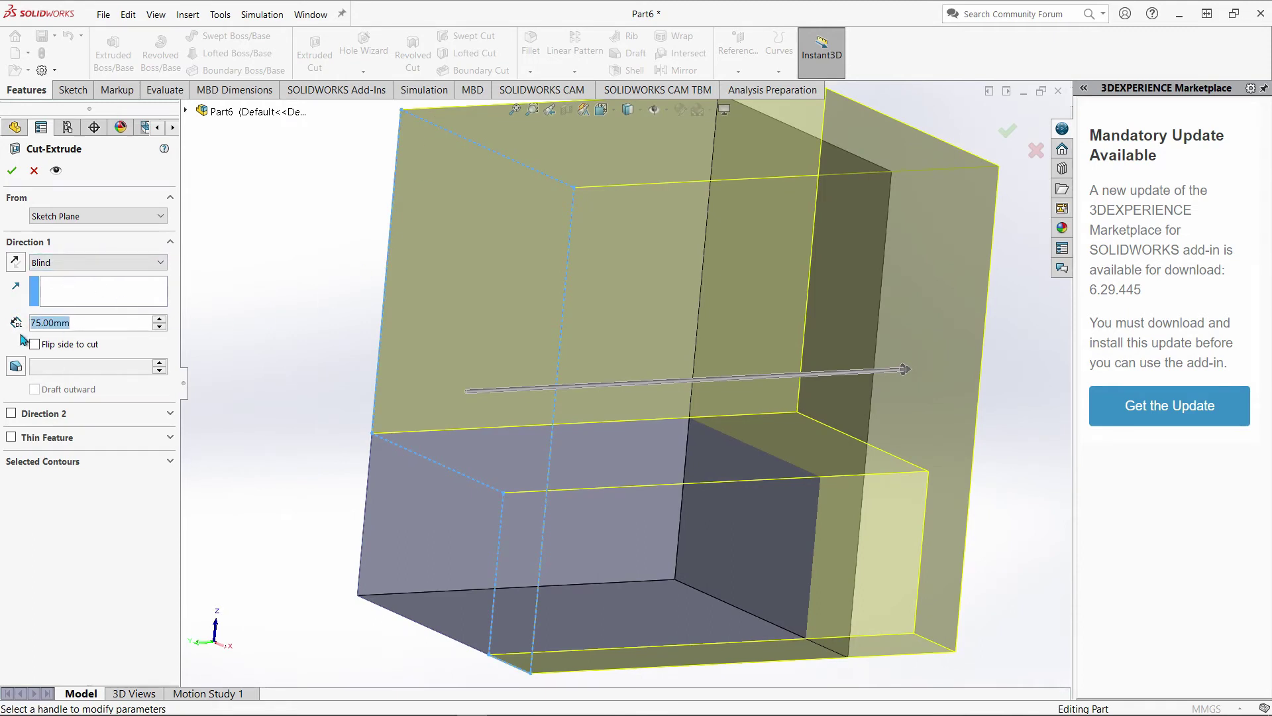
pyautogui.write('56-')
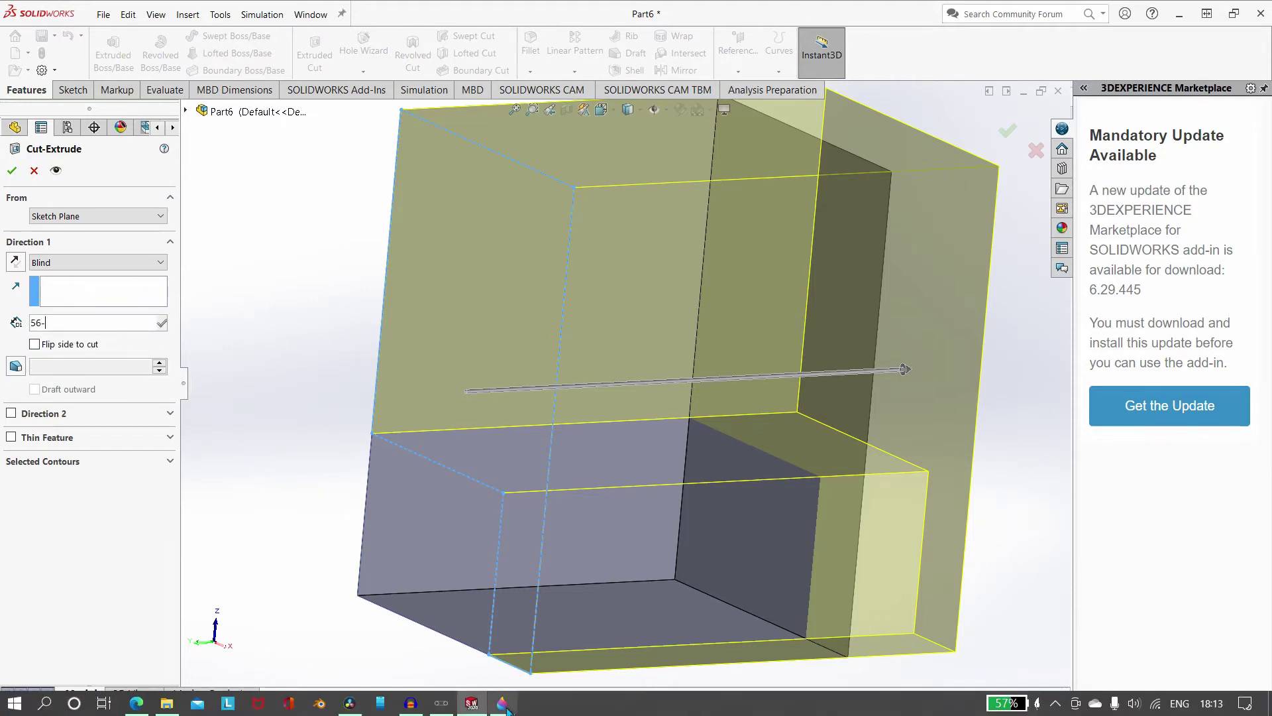
pyautogui.click(444, 701)
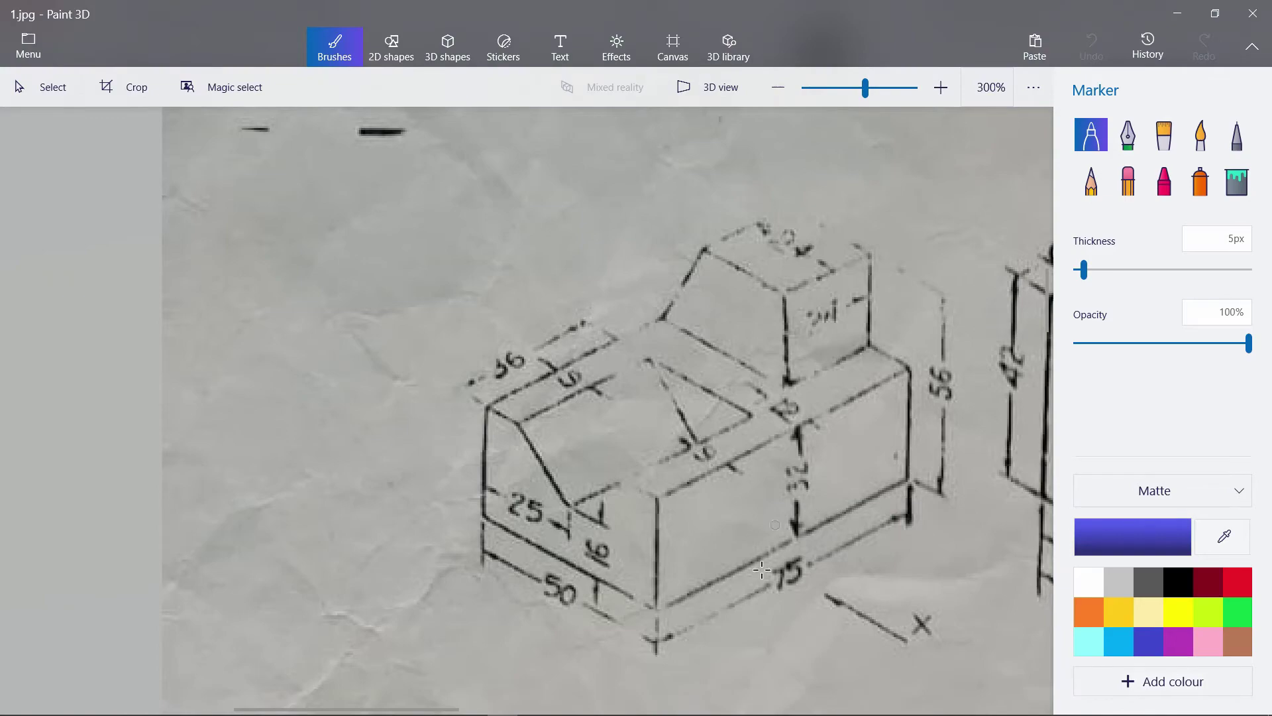
pyautogui.moveTo(762, 714)
pyautogui.click(471, 702)
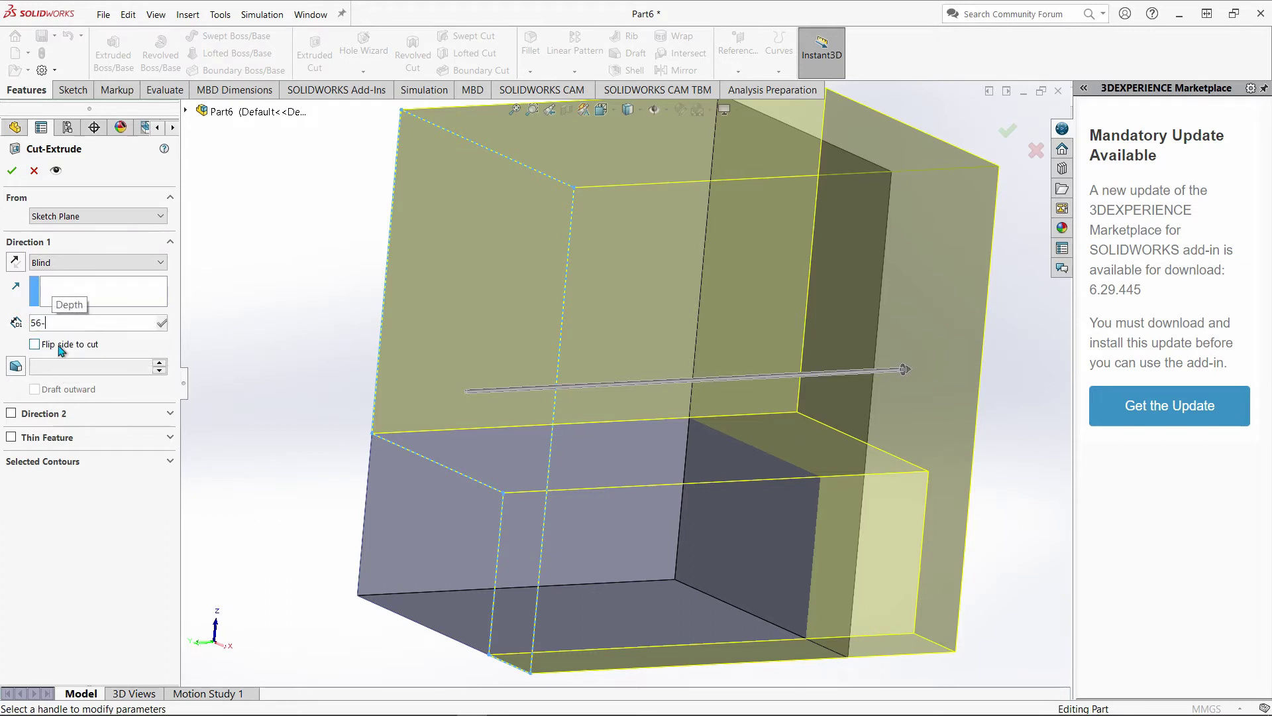
pyautogui.write('32')
pyautogui.press('Return')
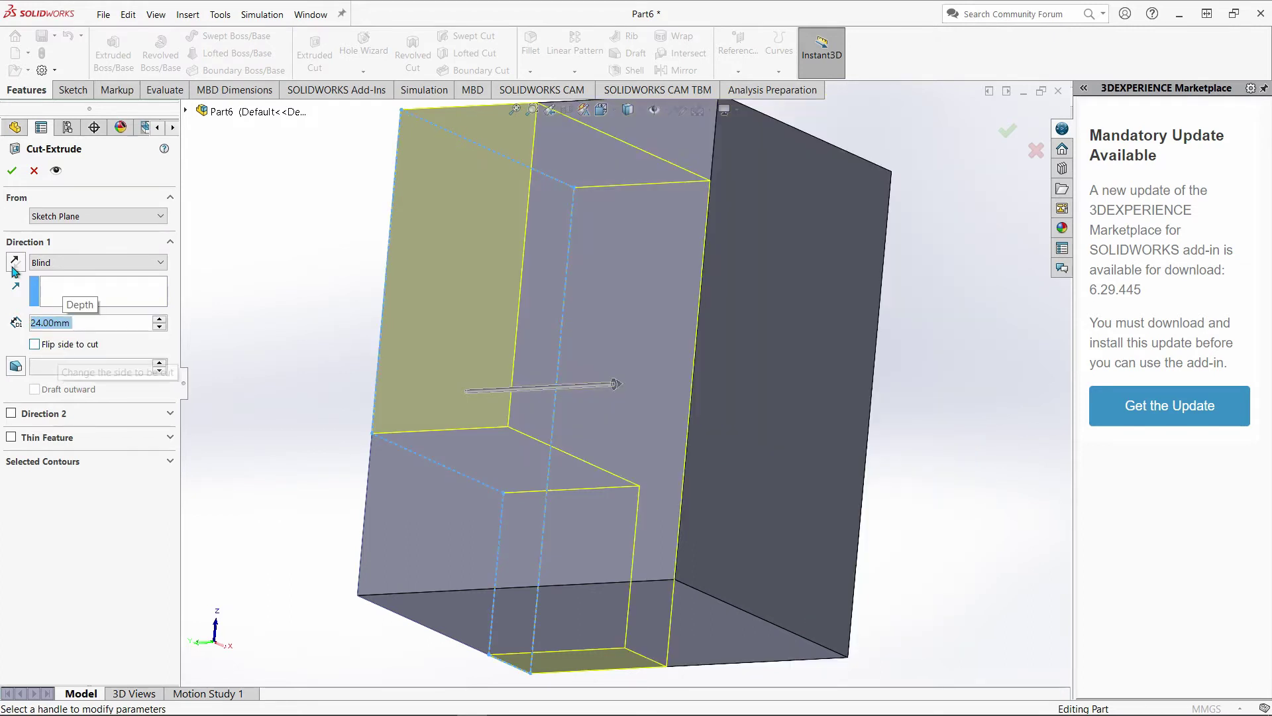
pyautogui.click(11, 171)
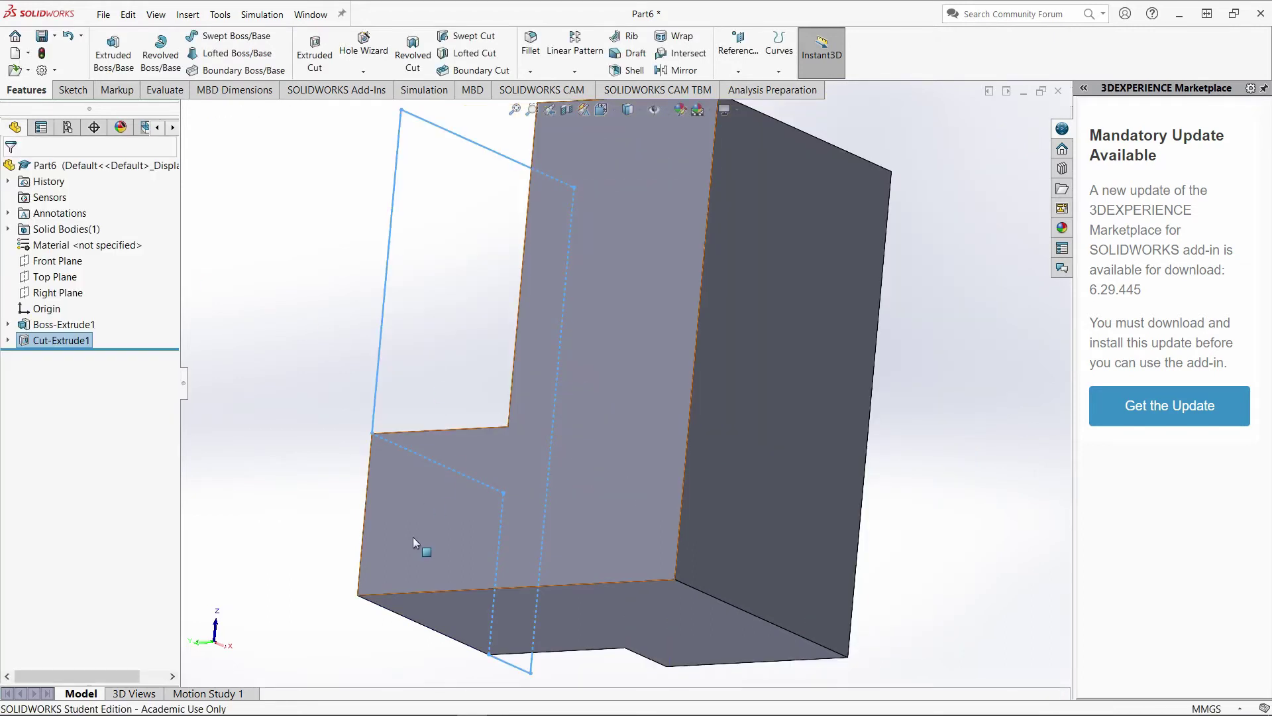
# - Start a sketch on the raised block's front face above the step and view it straight on
pyautogui.moveTo(414, 538); pyautogui.dragTo(530, 318, button='middle')
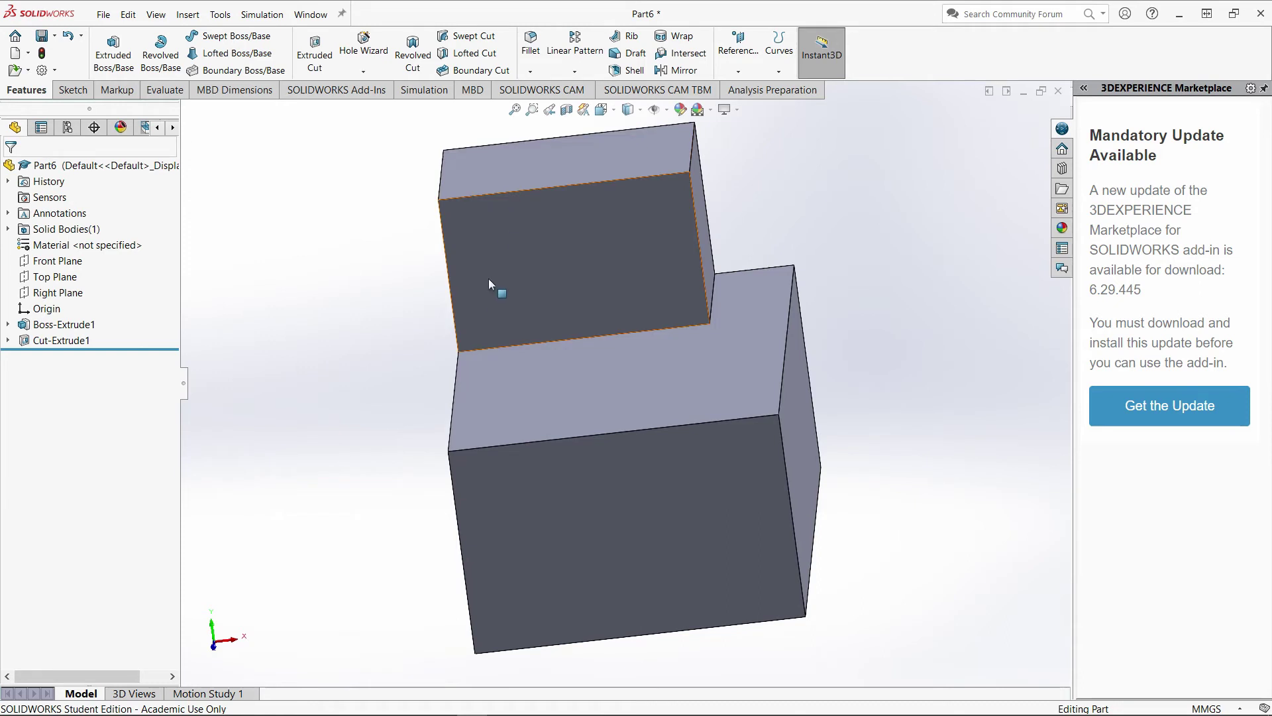
pyautogui.click(489, 280)
pyautogui.rightClick(489, 279)
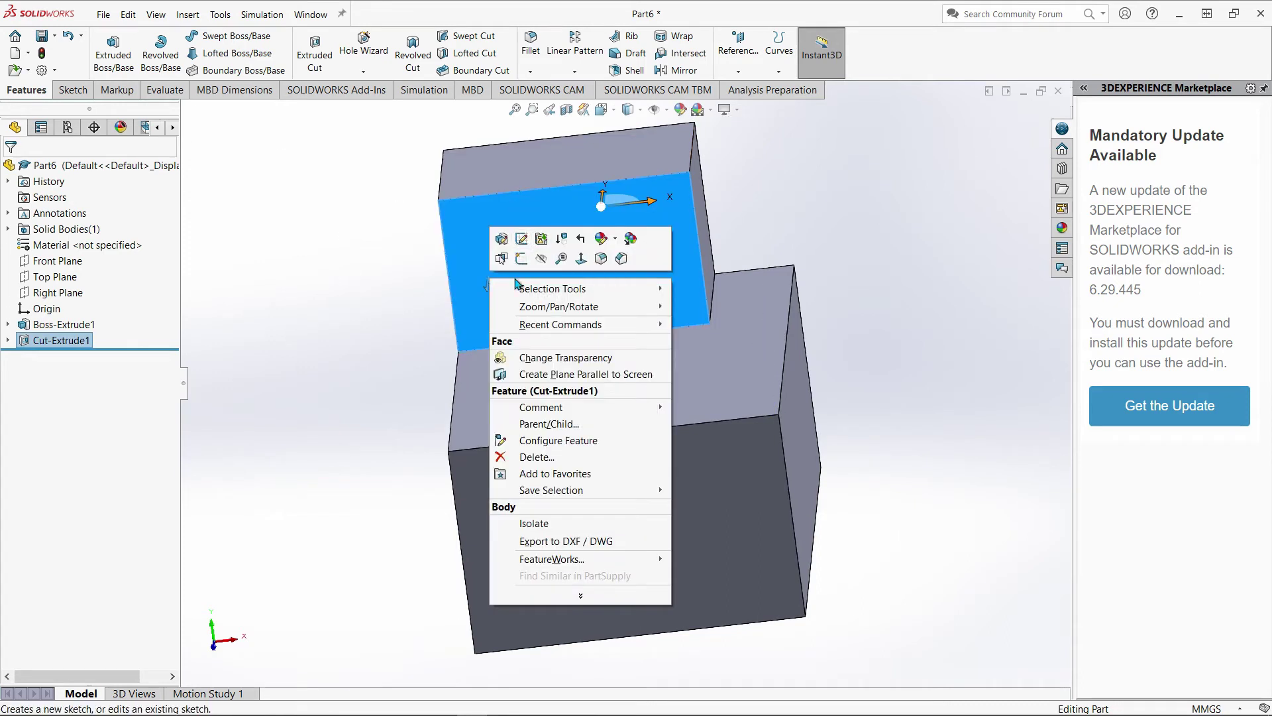
pyautogui.click(520, 262)
pyautogui.rightClick(519, 263)
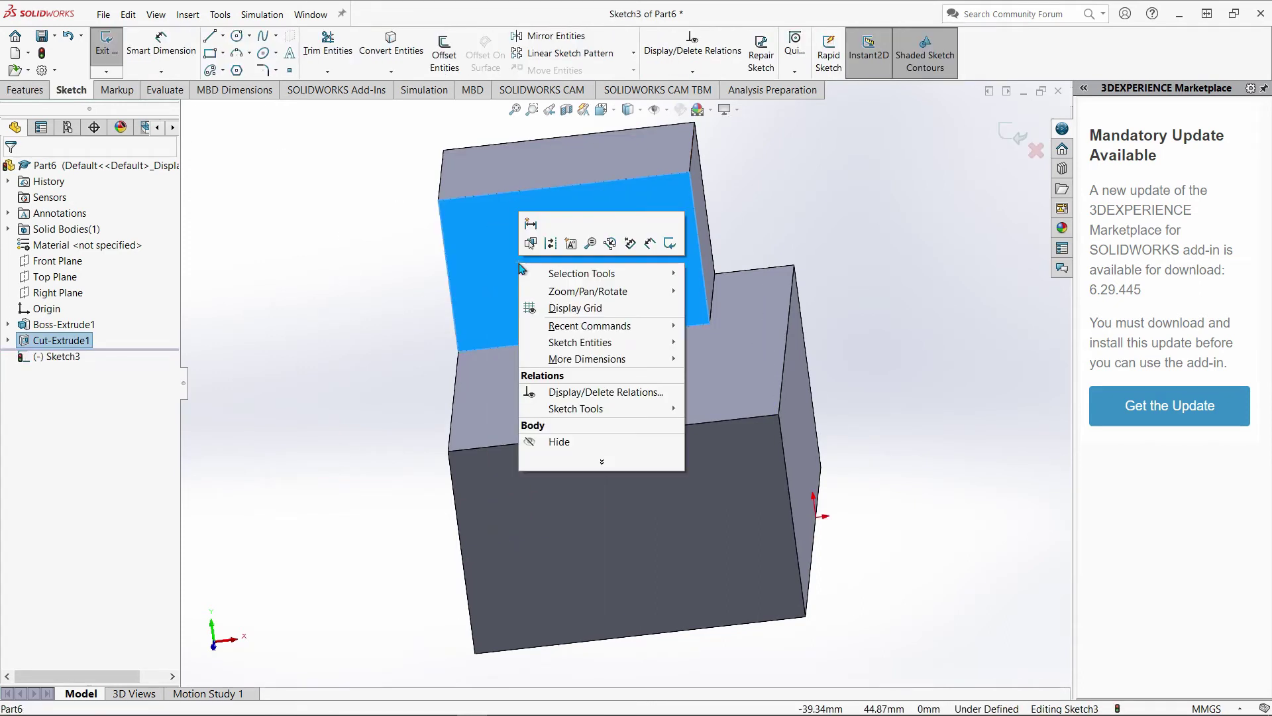
pyautogui.rightClick(56, 357)
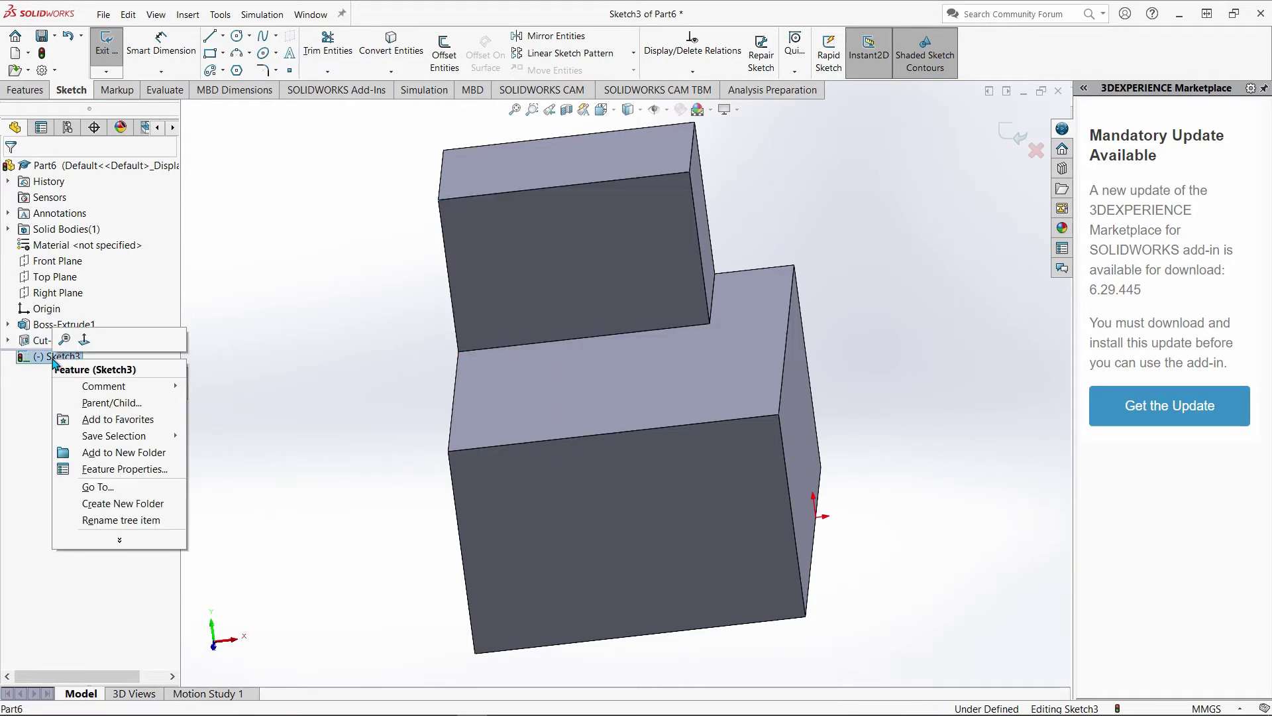
pyautogui.click(86, 343)
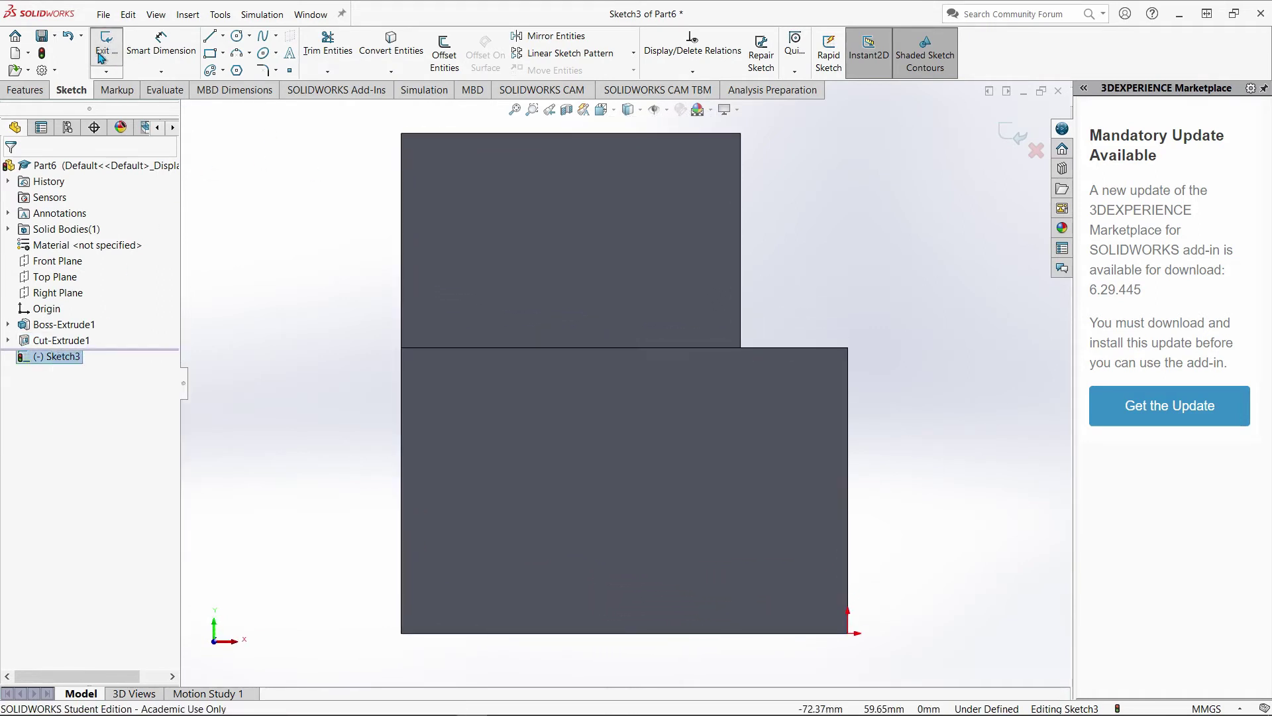
# - Sketch a right triangle in the face's upper-left corner, about 10 mm wide and spanning the raised block's full height
pyautogui.click(209, 38)
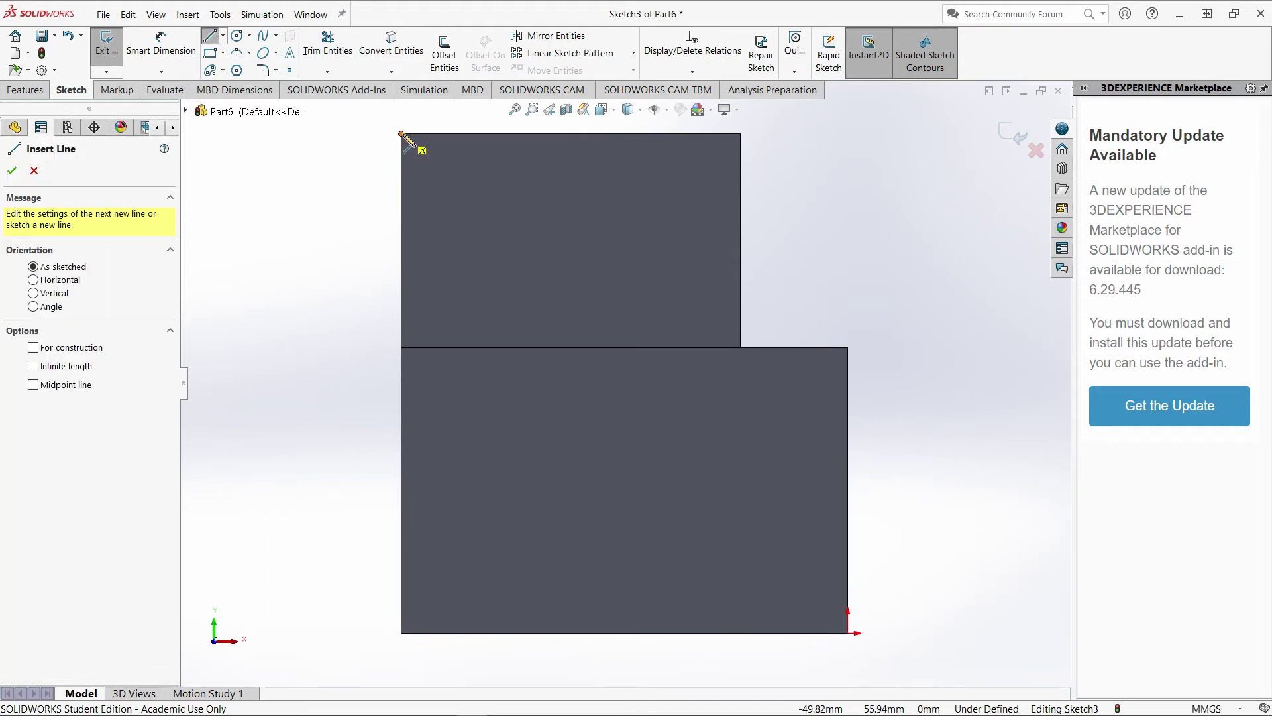
pyautogui.click(493, 134)
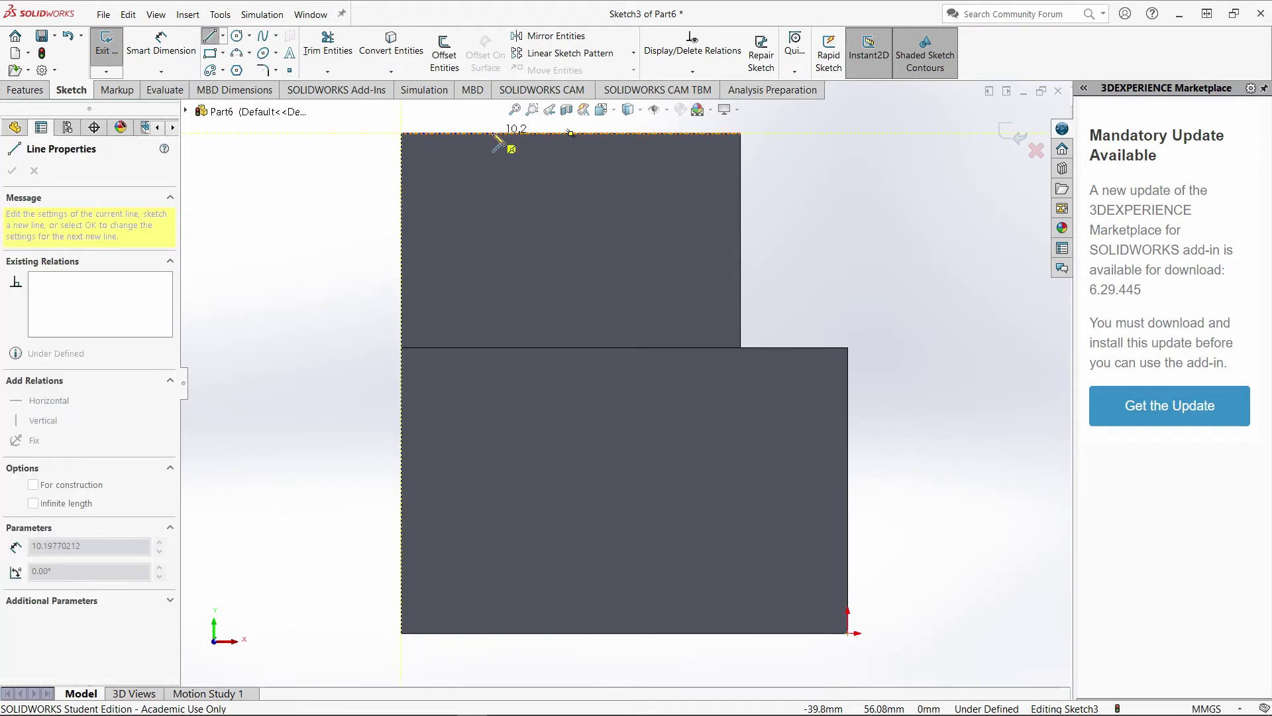
pyautogui.click(402, 347)
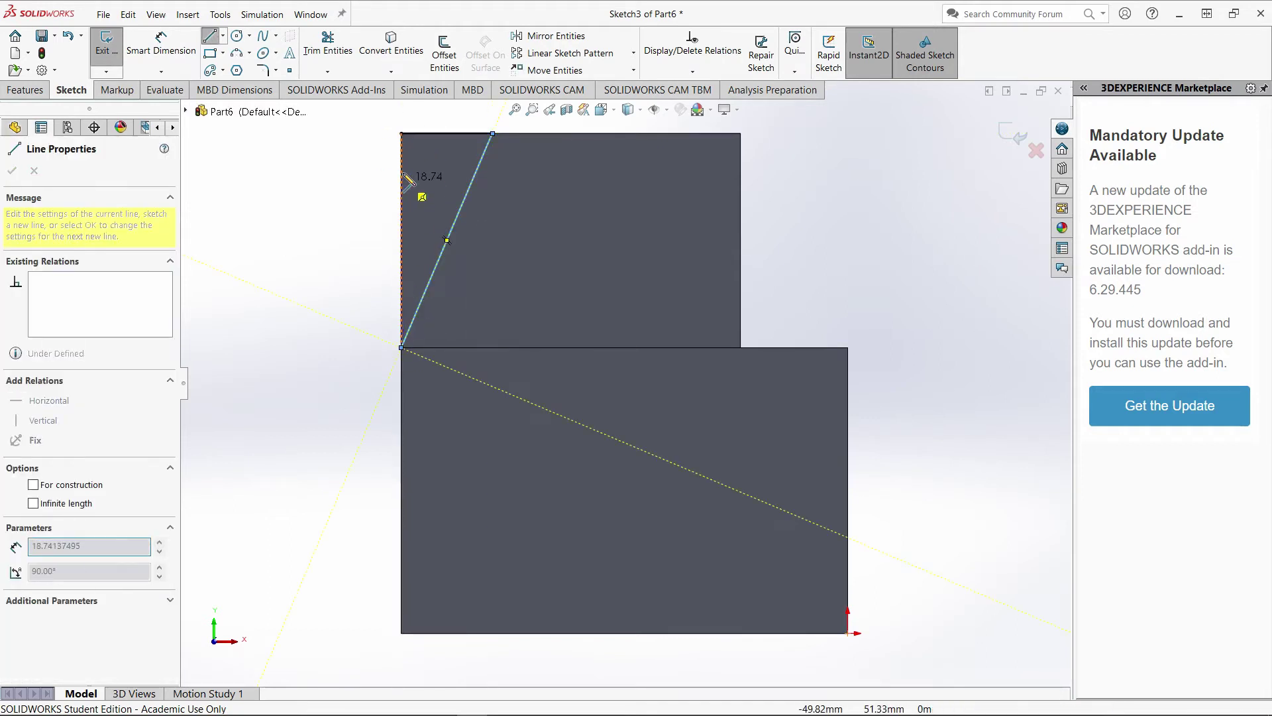
pyautogui.click(402, 134)
# - Dimension the distance from the triangle's upper-right corner to the raised block's right edge as 24 mm
pyautogui.click(161, 43)
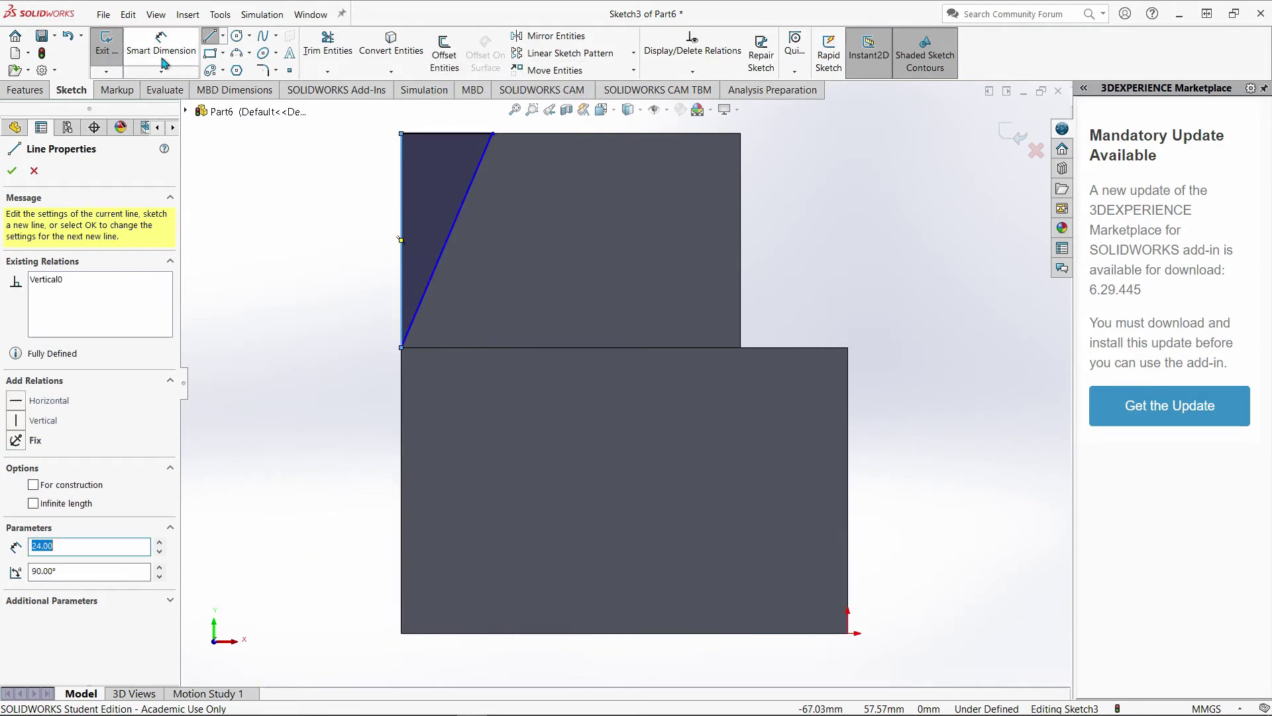
pyautogui.click(493, 135)
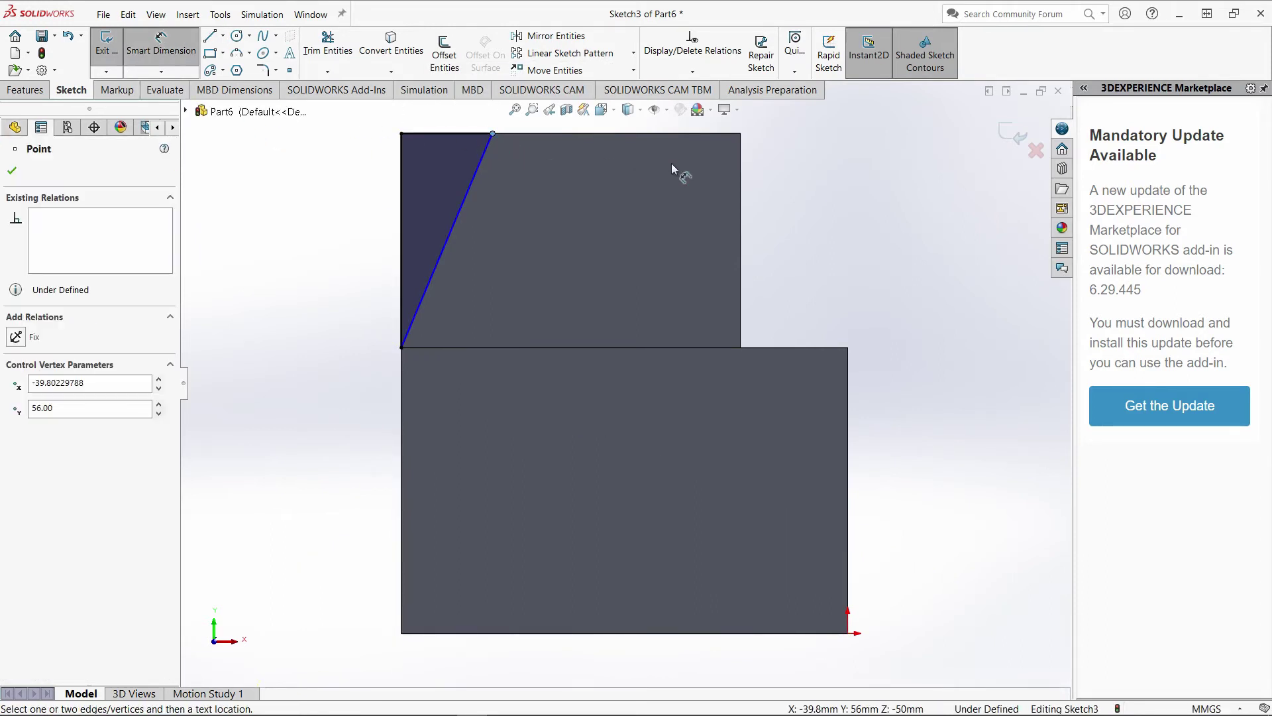
pyautogui.click(741, 149)
pyautogui.click(628, 238)
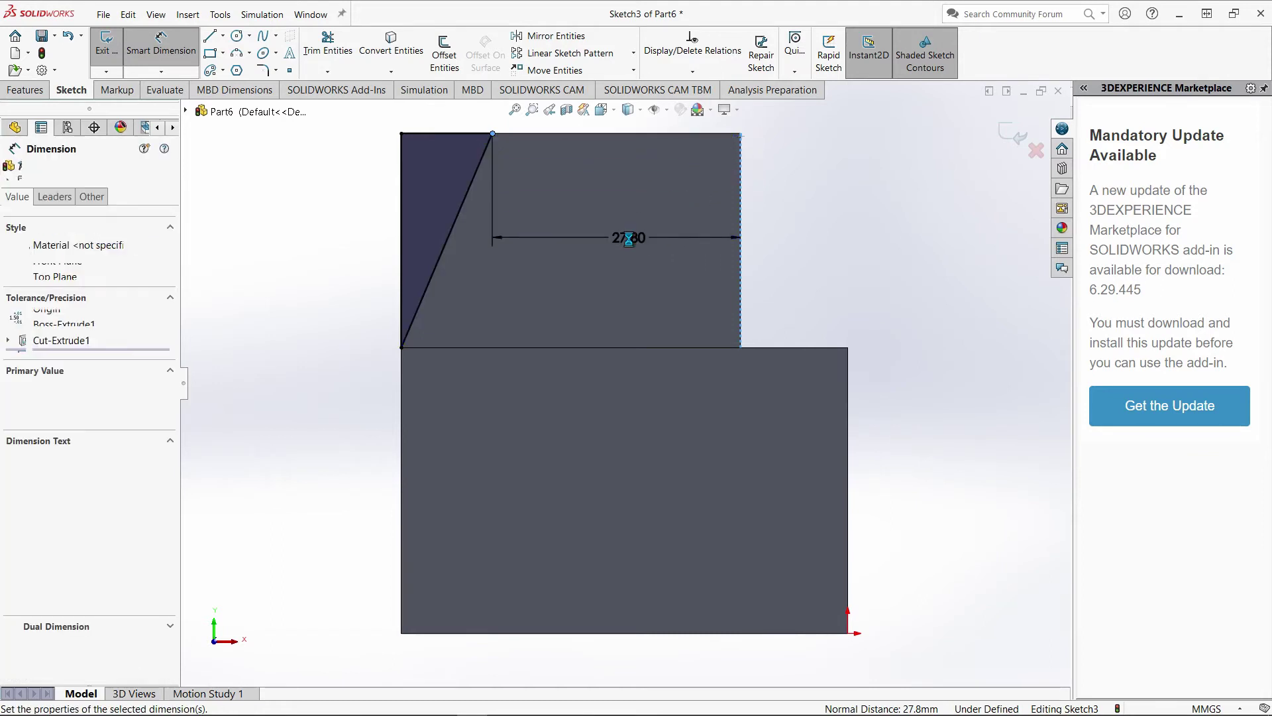
pyautogui.write('24')
pyautogui.press('Return')
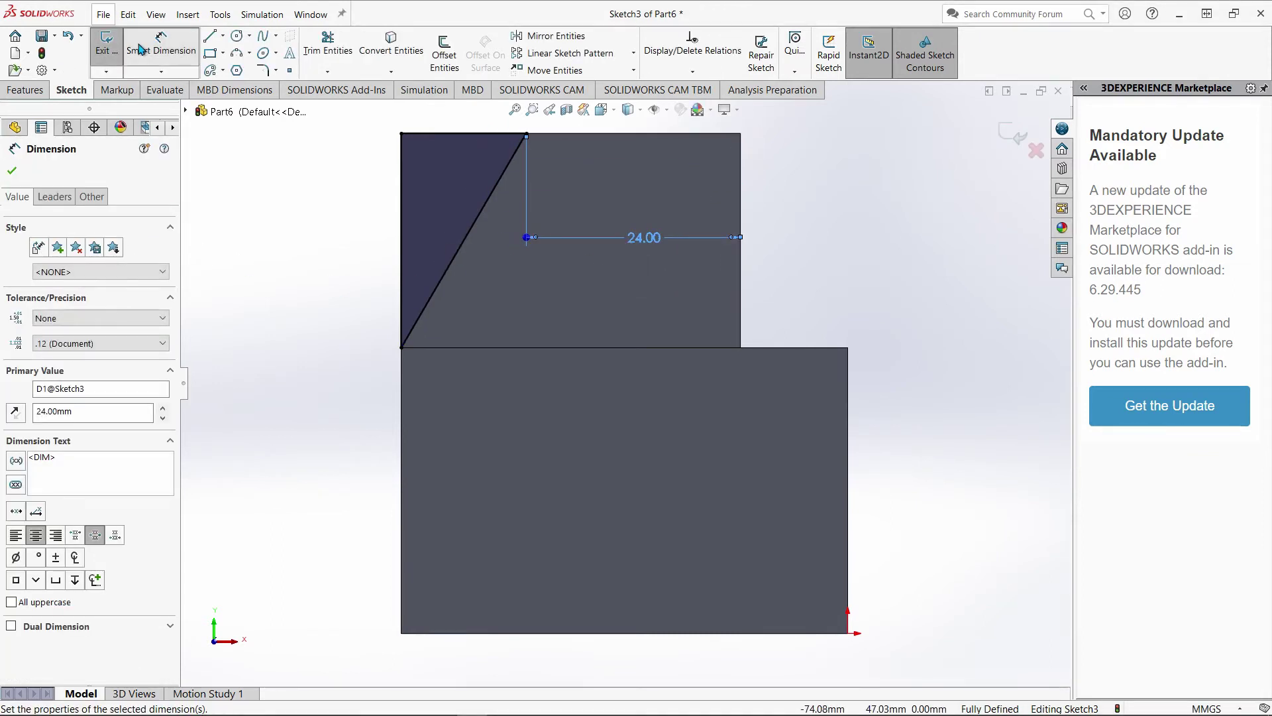
# - Cut the sketched corner triangle Through All to slope the raised block's left side
pyautogui.click(106, 47)
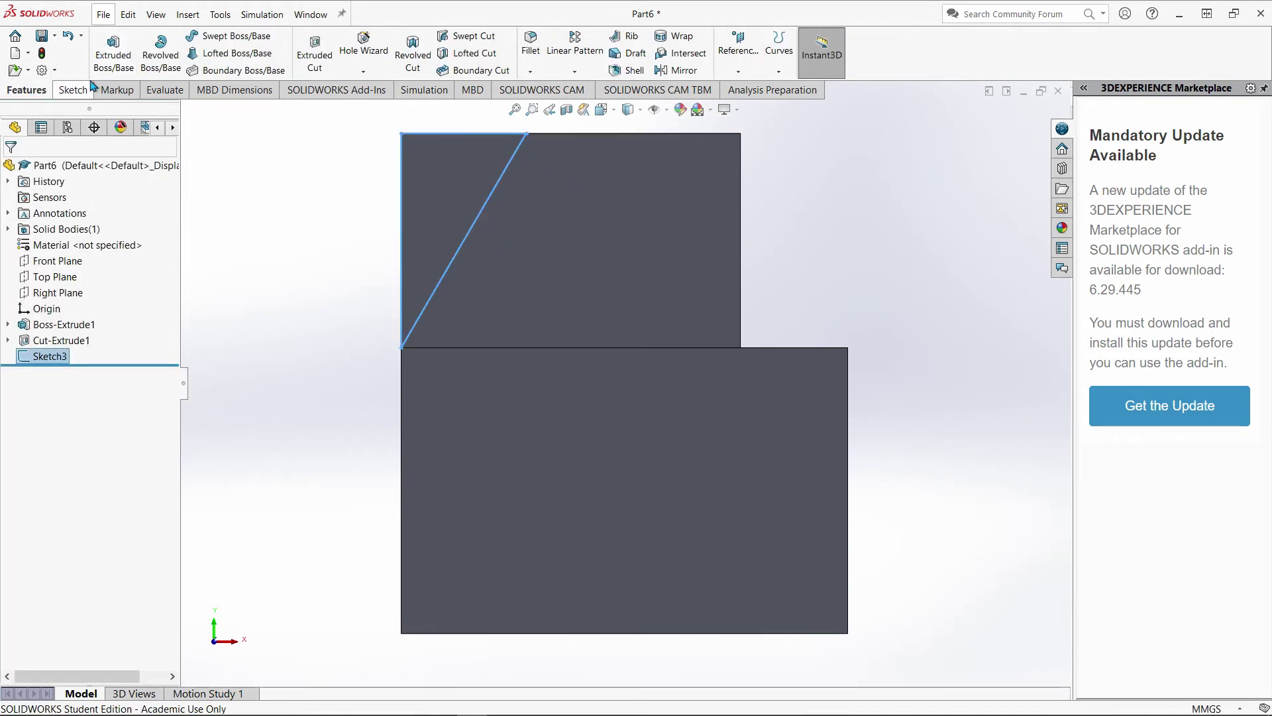
pyautogui.click(316, 46)
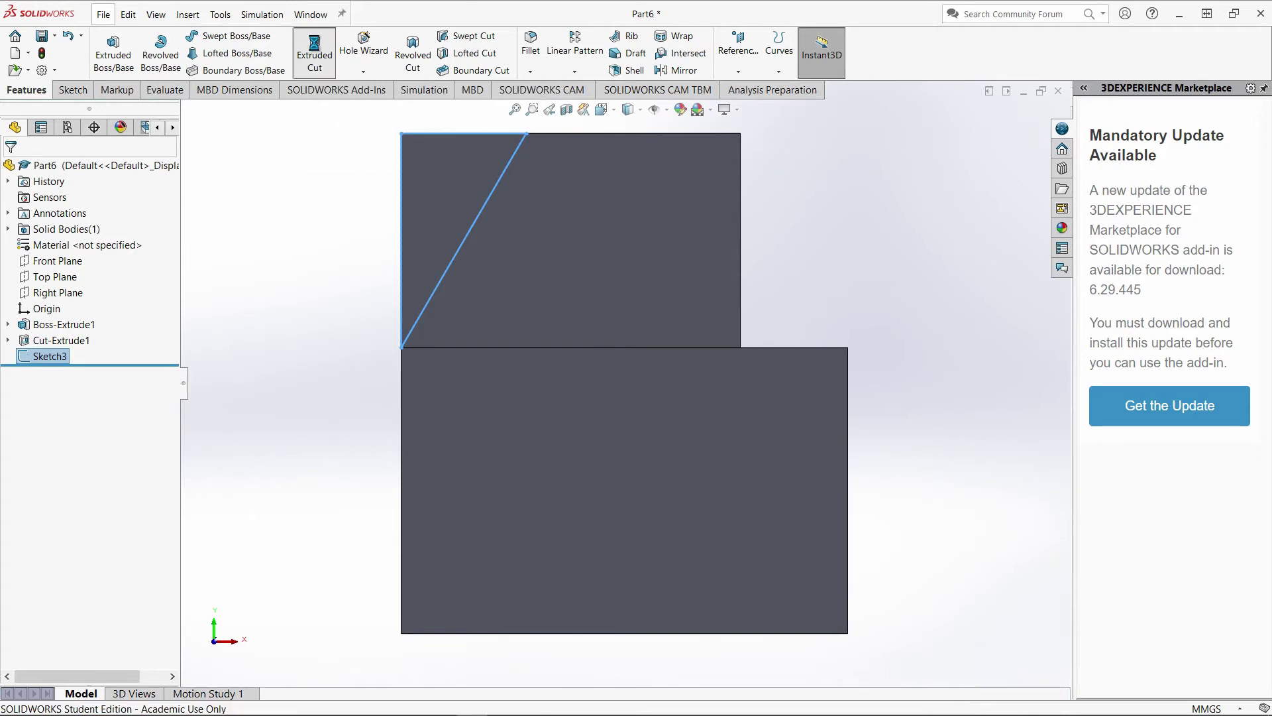
pyautogui.moveTo(351, 207); pyautogui.dragTo(388, 204, button='middle')
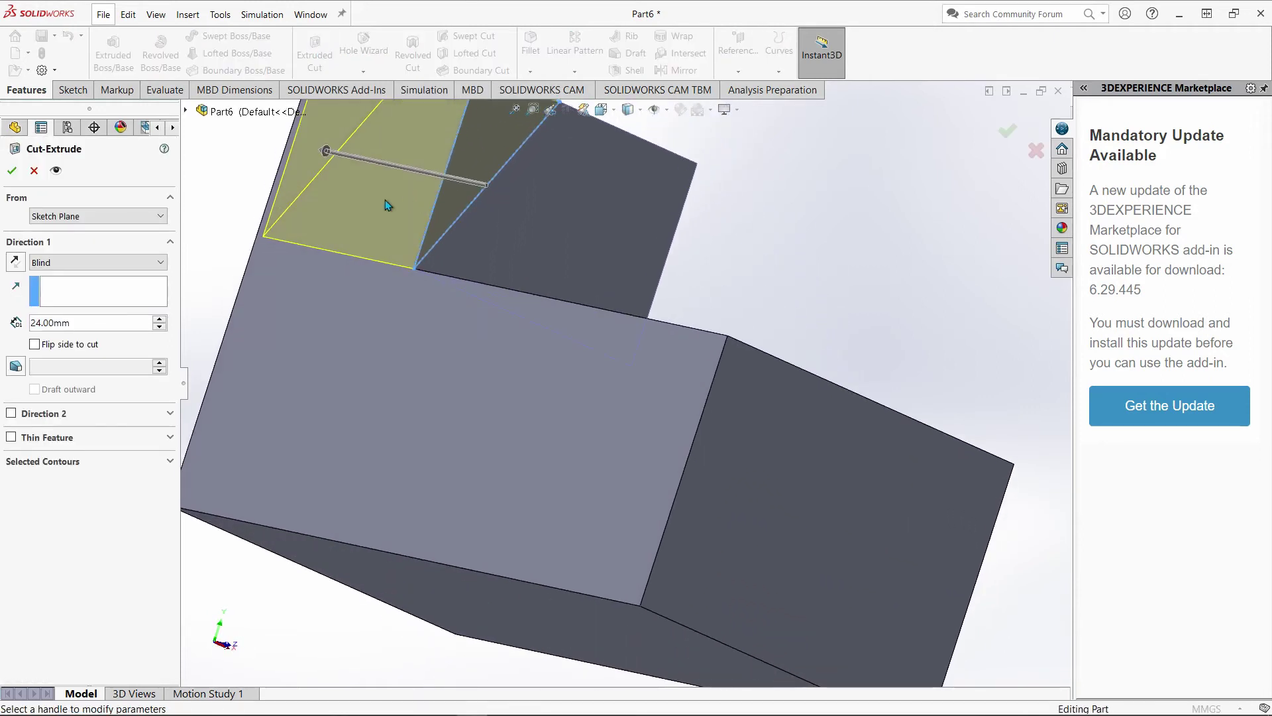
pyautogui.click(93, 263)
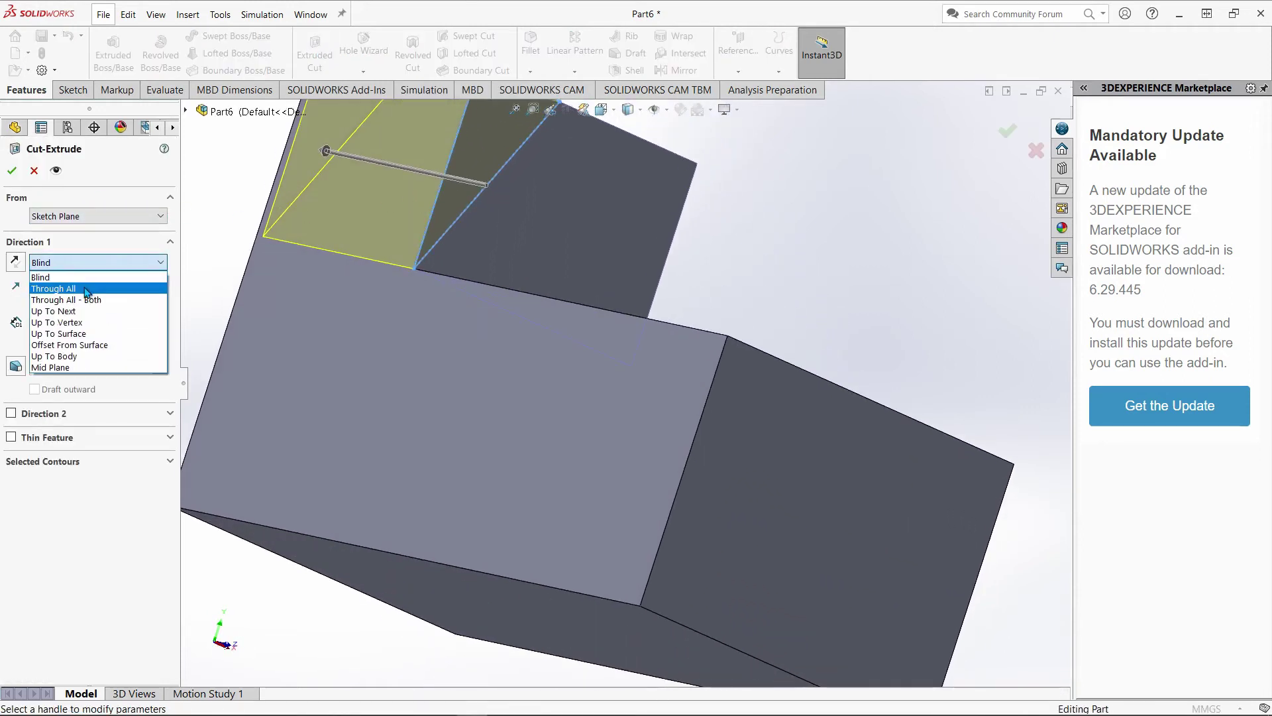
pyautogui.click(87, 289)
pyautogui.click(12, 170)
# - Start a sketch on the lower block's front end face, opposite the raised block, and view it straight on
pyautogui.moveTo(336, 353); pyautogui.dragTo(366, 514, button='middle')
pyautogui.moveTo(817, 459); pyautogui.dragTo(762, 477, button='middle')
pyautogui.click(1028, 443)
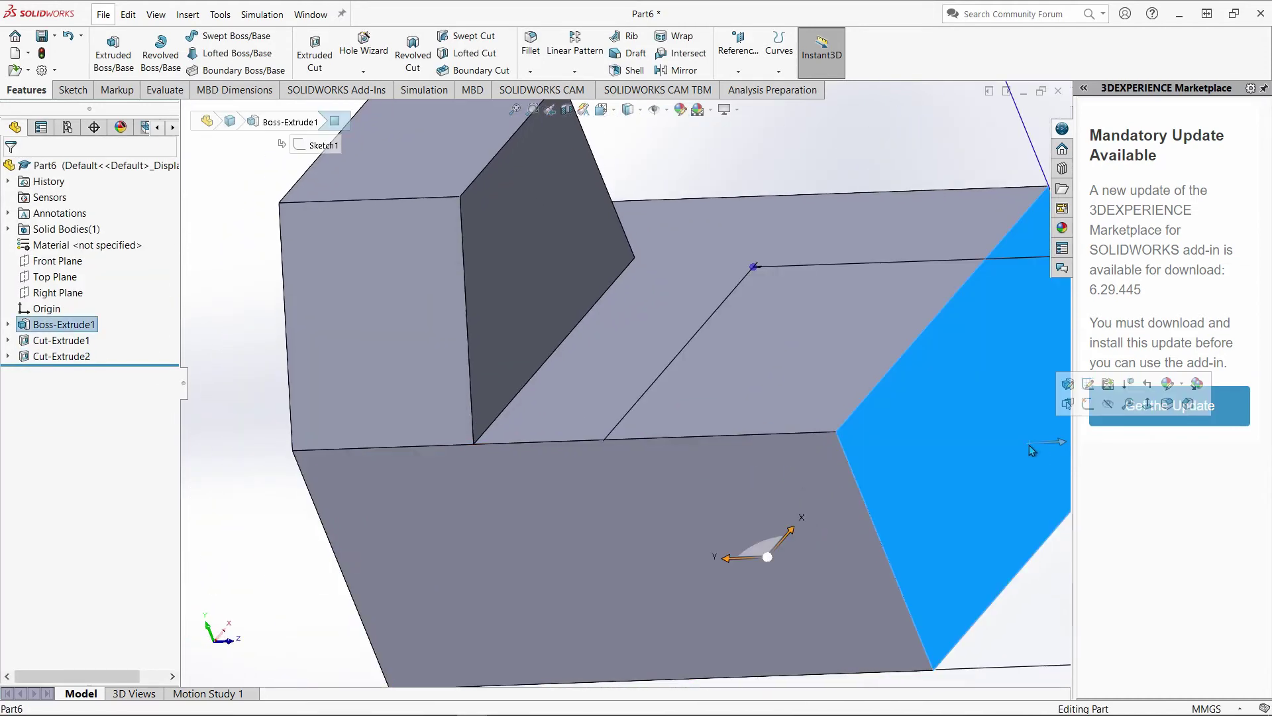
pyautogui.click(1088, 403)
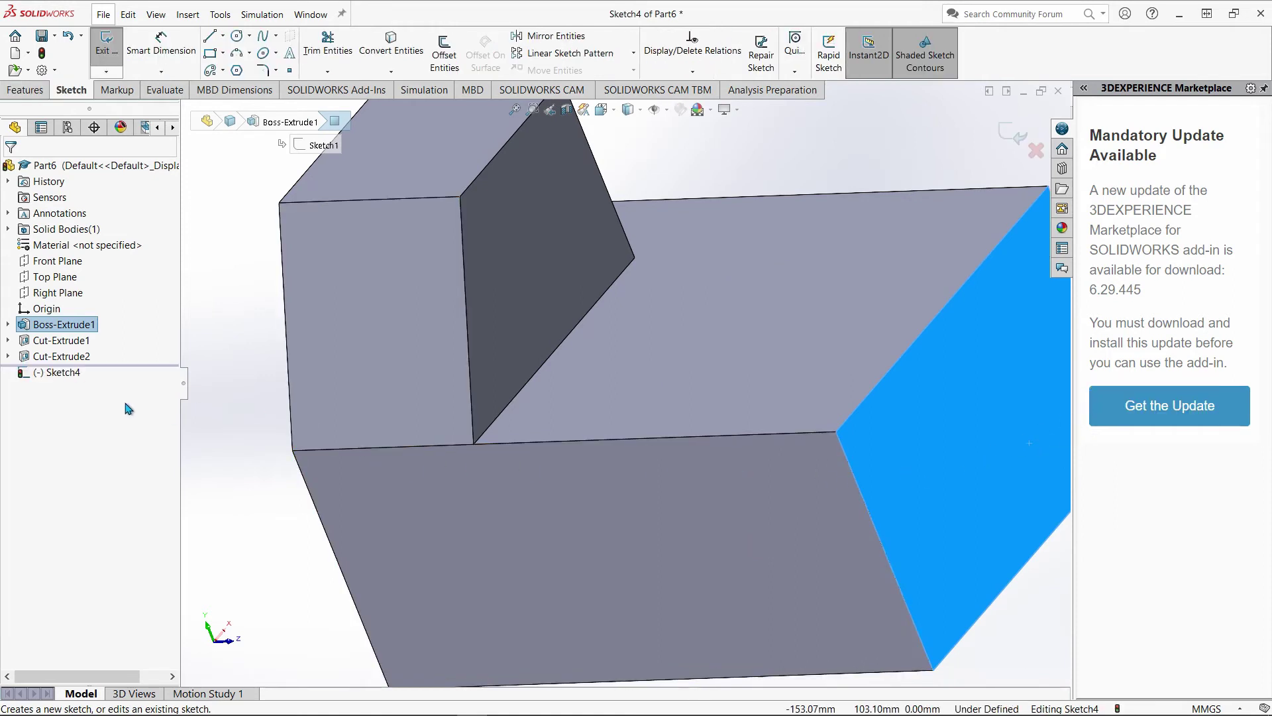
pyautogui.rightClick(64, 382)
pyautogui.click(96, 364)
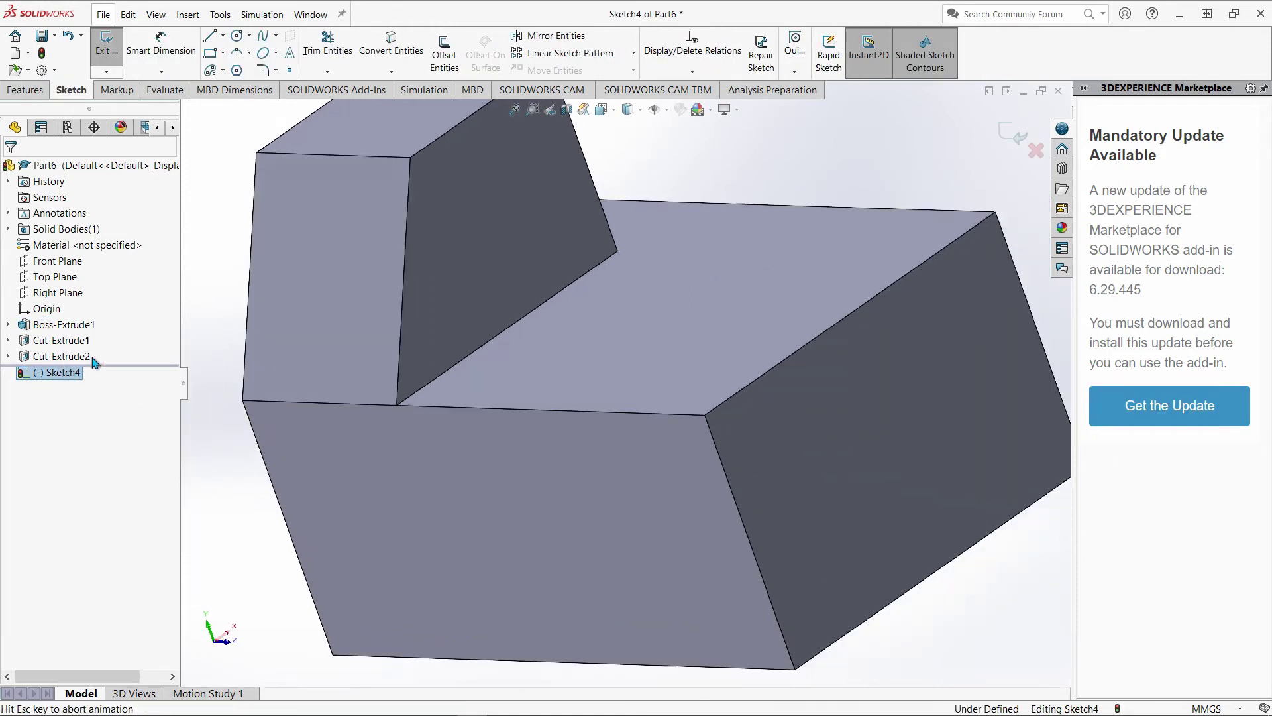
# - Draw a vertical centerline about 23 mm long downward from the midpoint of the lower block's top edge
pyautogui.click(211, 41)
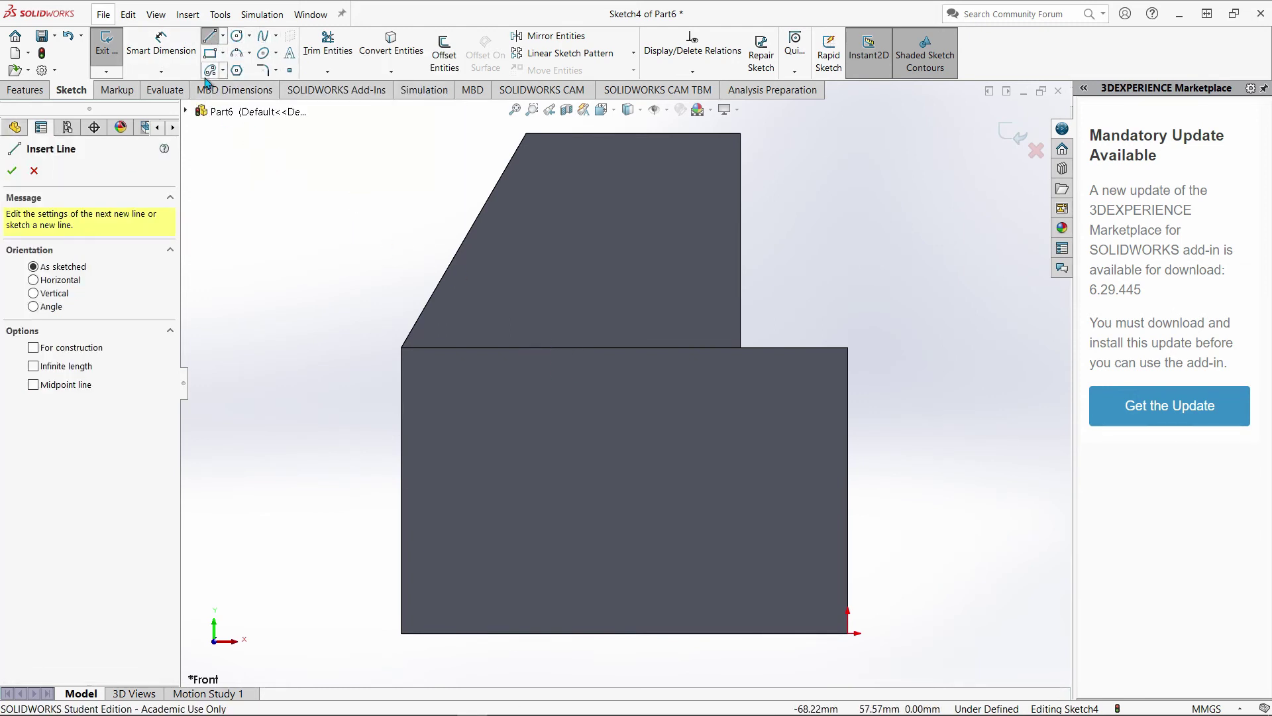
pyautogui.click(223, 36)
pyautogui.click(247, 66)
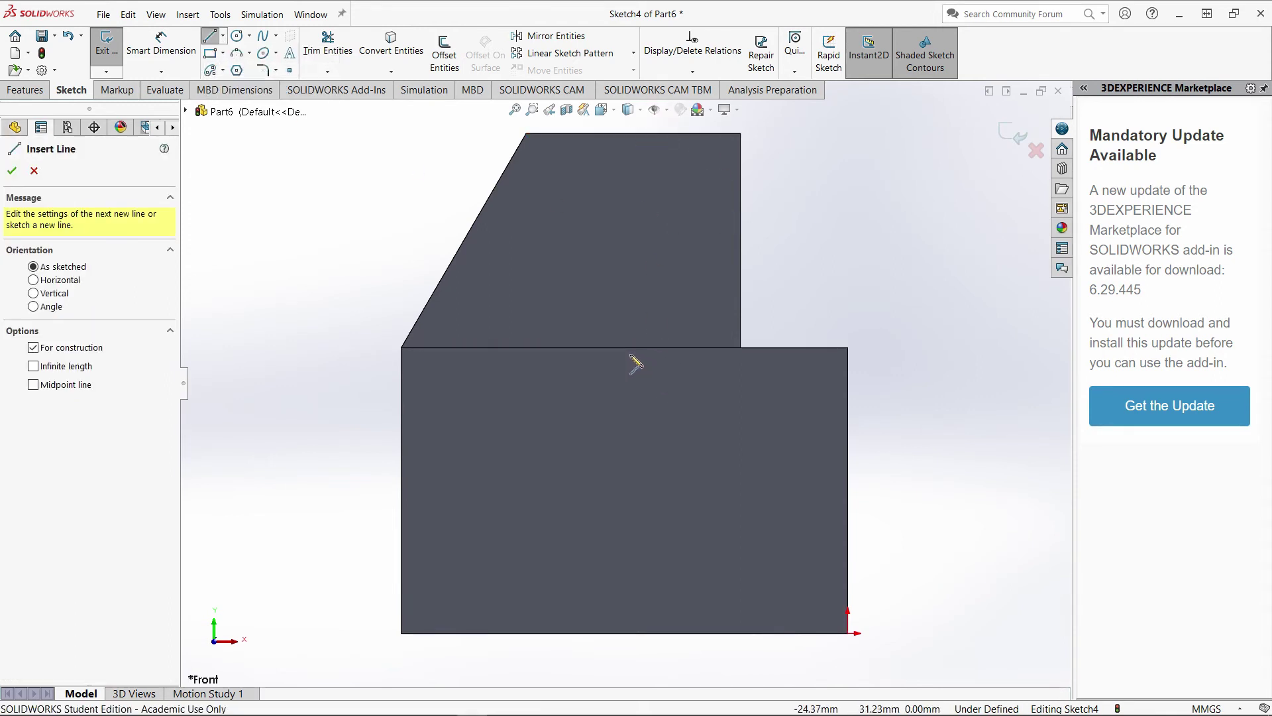
pyautogui.click(624, 347)
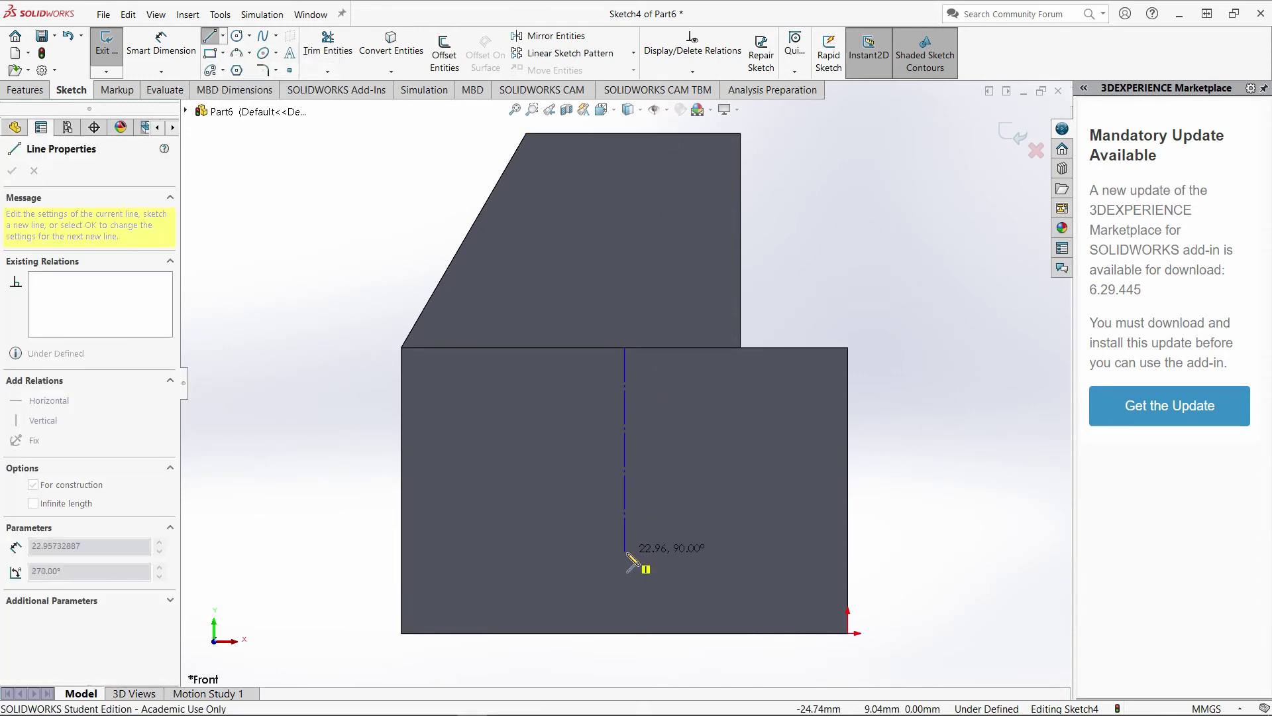
pyautogui.click(625, 553)
pyautogui.press('Escape')
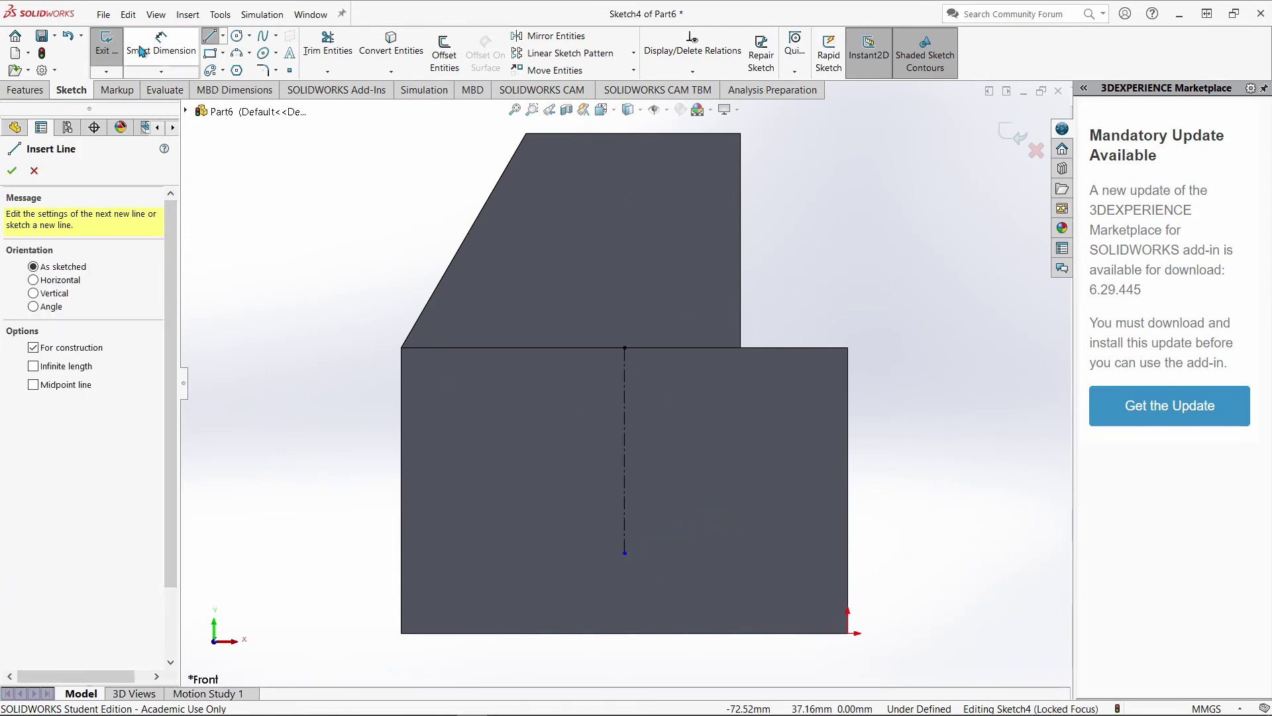
# - Sketch a downward-pointing triangle along the lower block's top edge, its apex on the centerline and its sides about 15 and 14 mm long
pyautogui.click(213, 39)
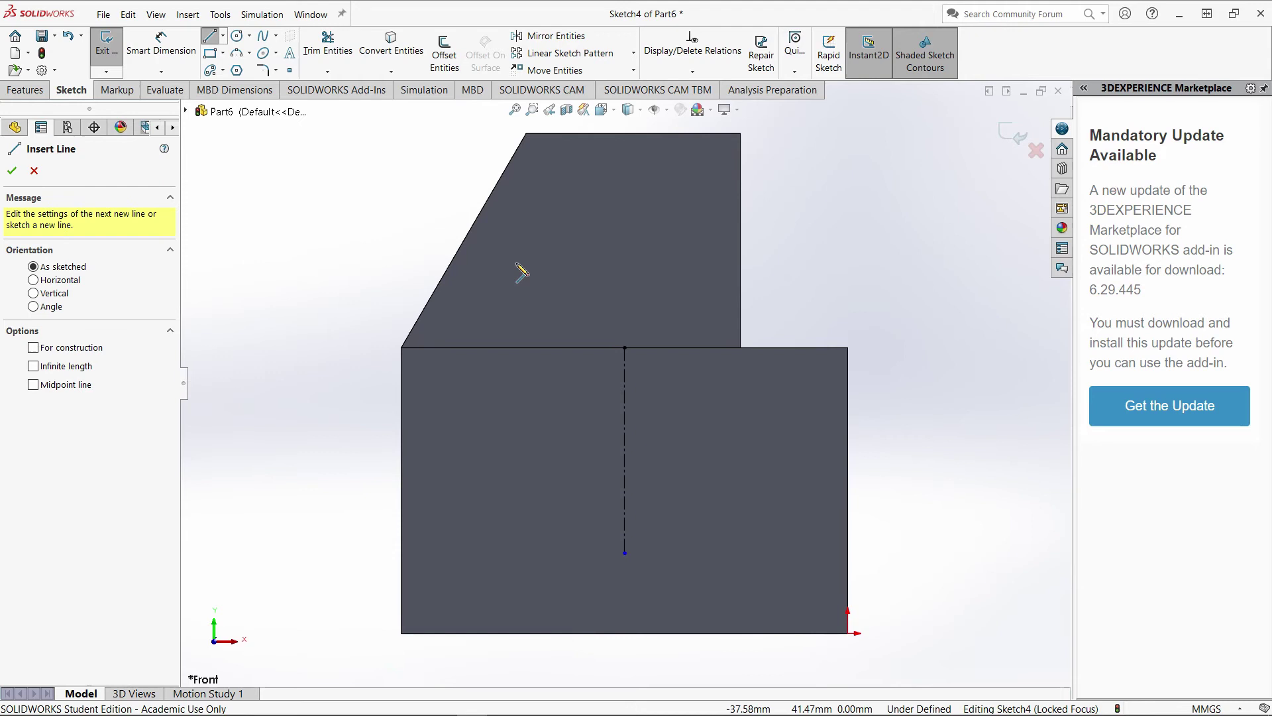
pyautogui.click(553, 347)
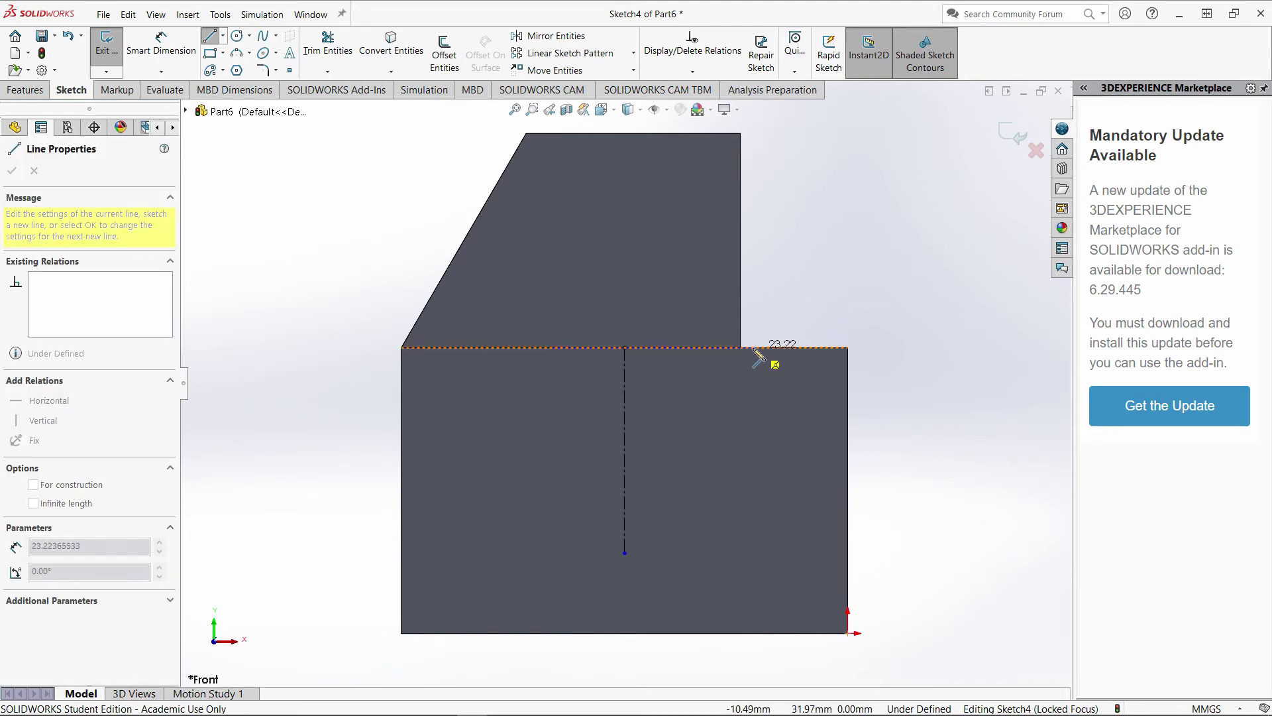
pyautogui.click(716, 347)
pyautogui.click(625, 442)
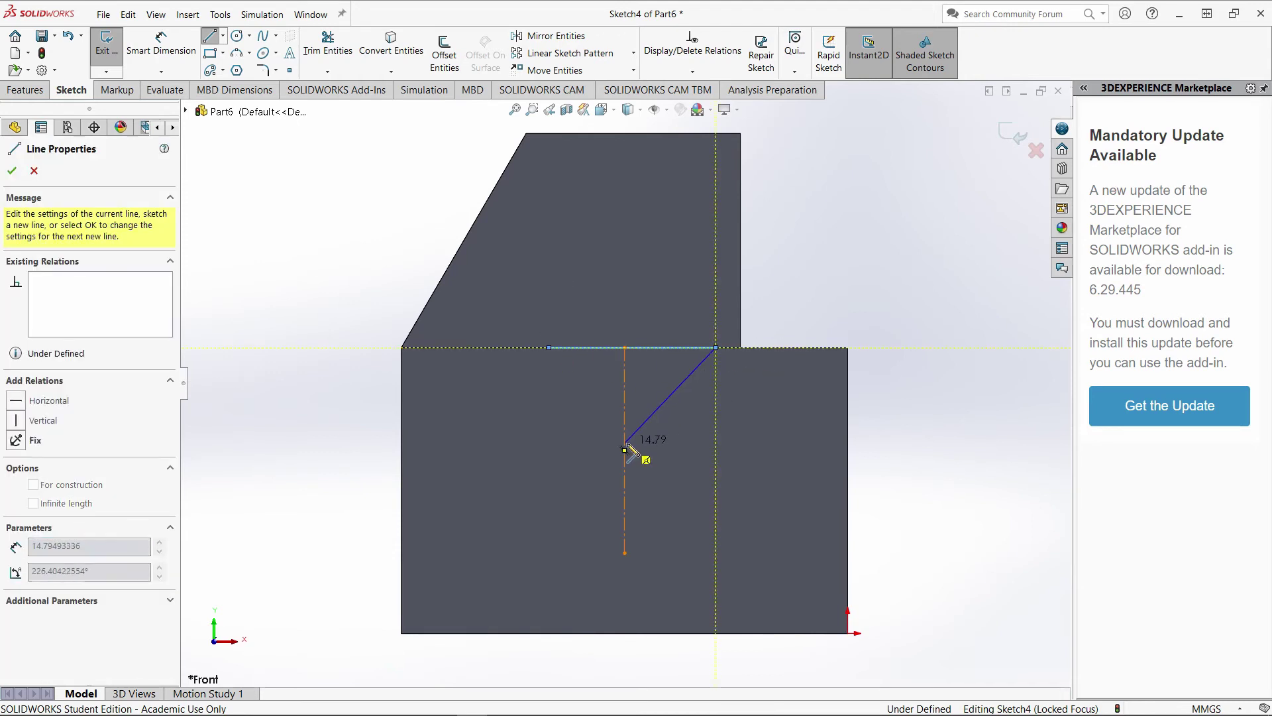
pyautogui.click(549, 347)
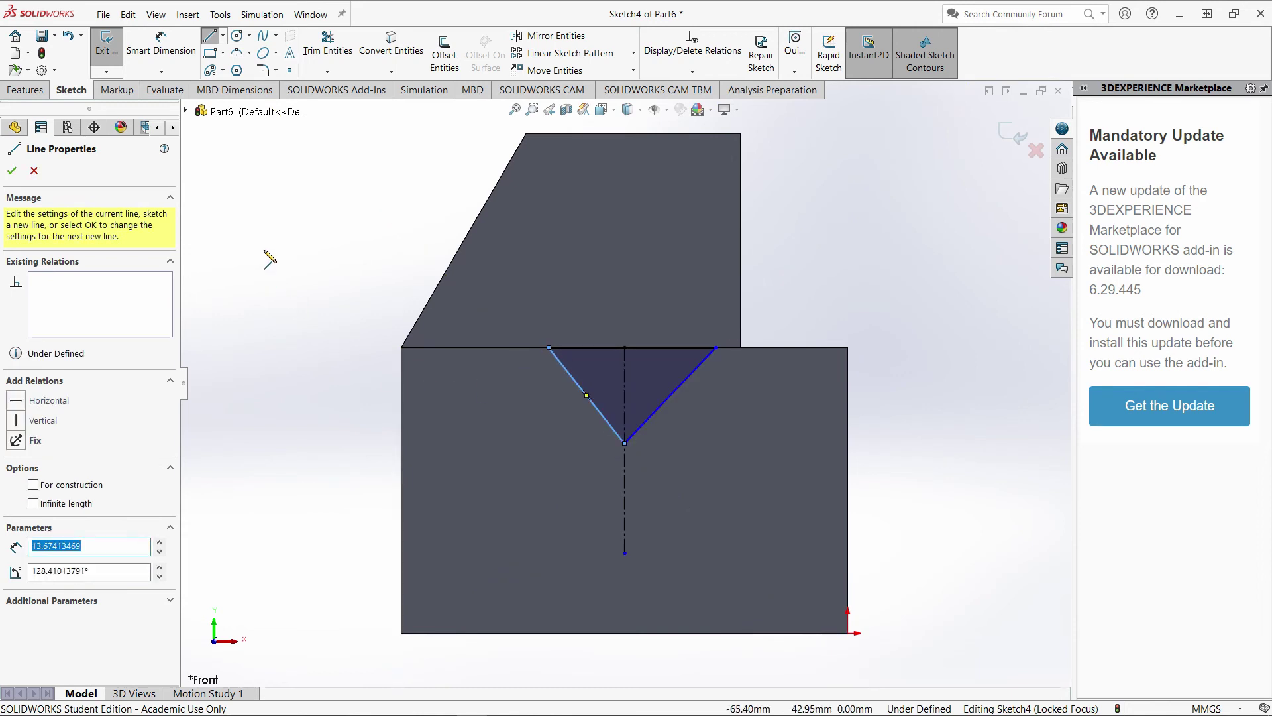
pyautogui.click(208, 33)
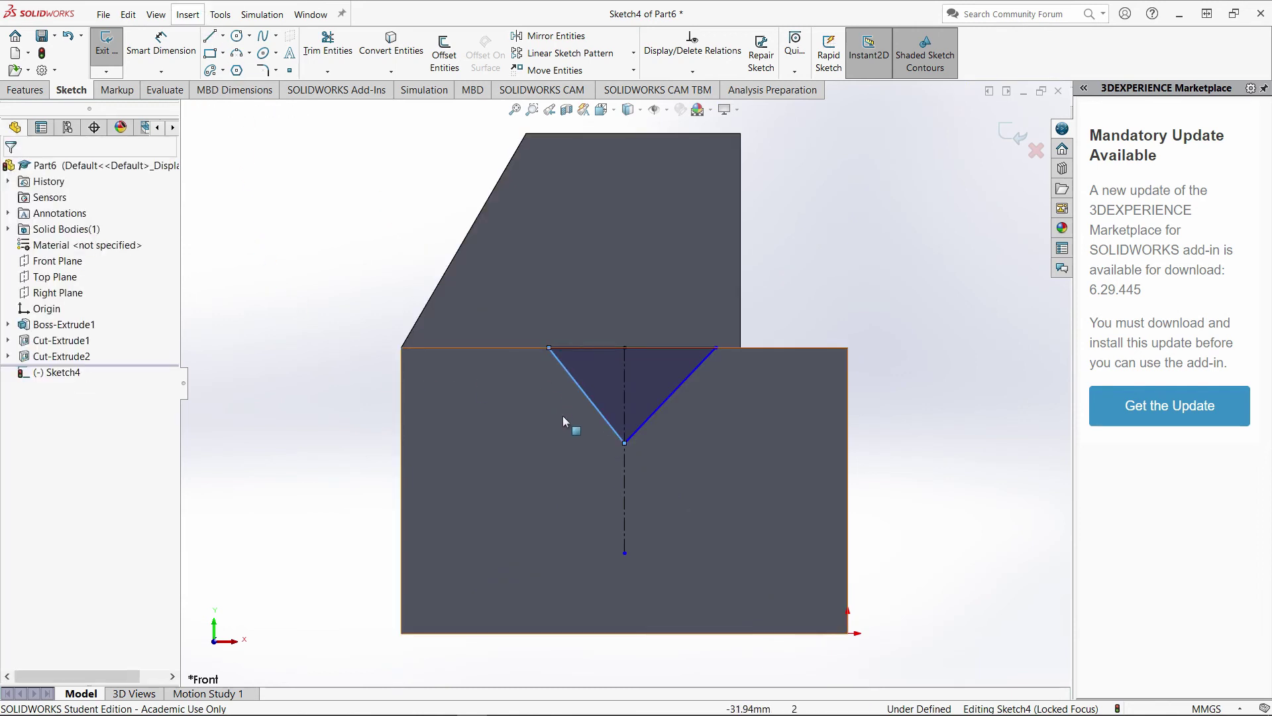
# - Make the triangle's two slanted sides symmetric about the vertical centerline
pyautogui.click(627, 399)
pyautogui.keyDown('ctrl'); pyautogui.click(672, 392); pyautogui.keyUp('ctrl')
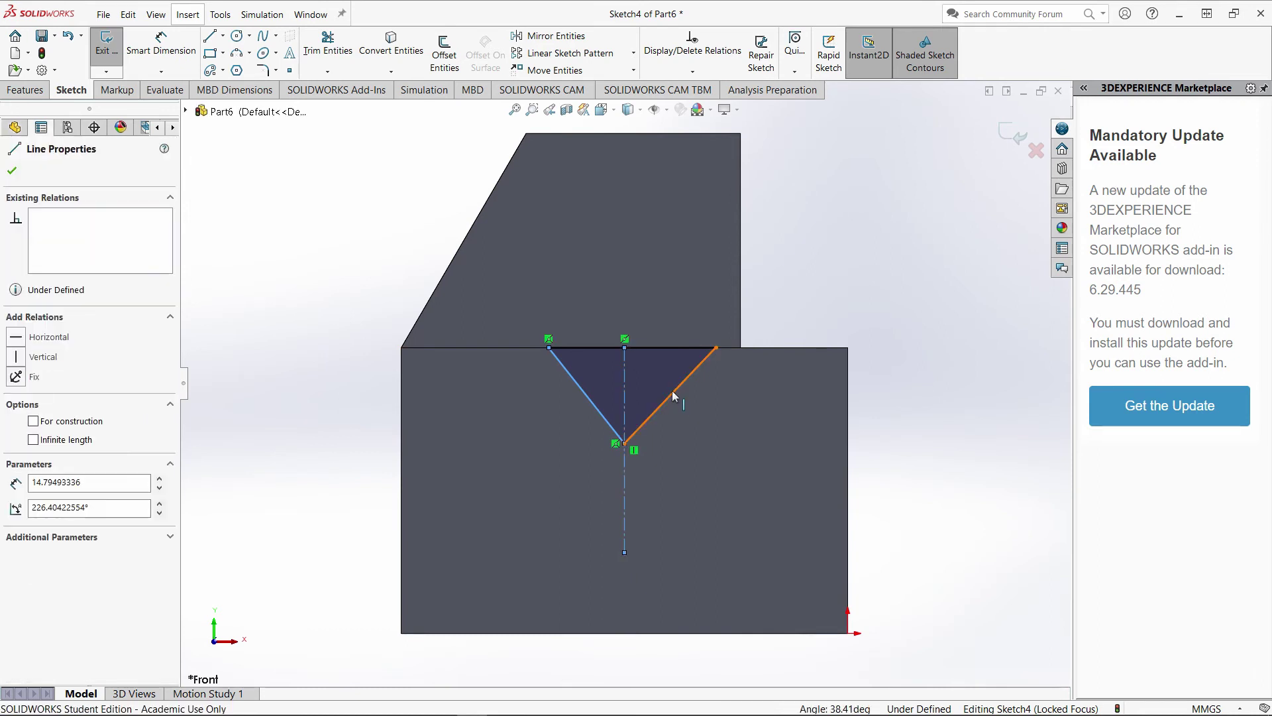
pyautogui.keyDown('ctrl'); pyautogui.click(585, 393); pyautogui.keyUp('ctrl')
pyautogui.click(18, 518)
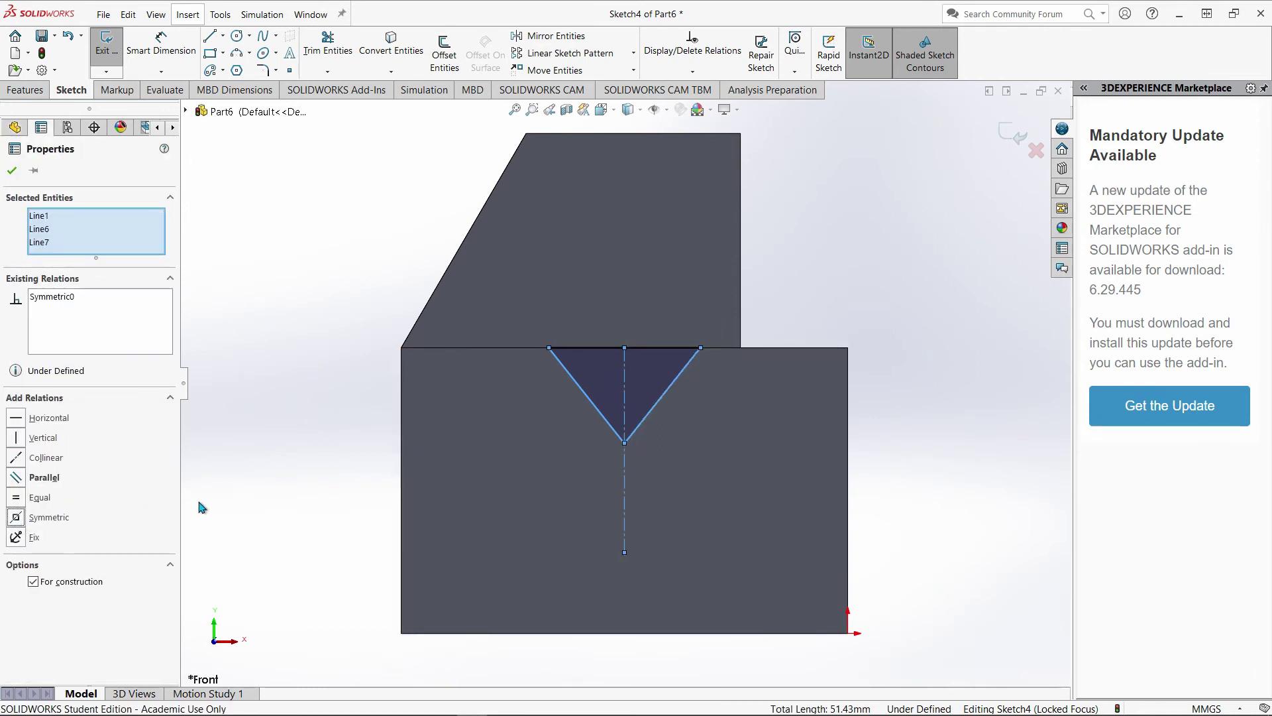
pyautogui.click(212, 504)
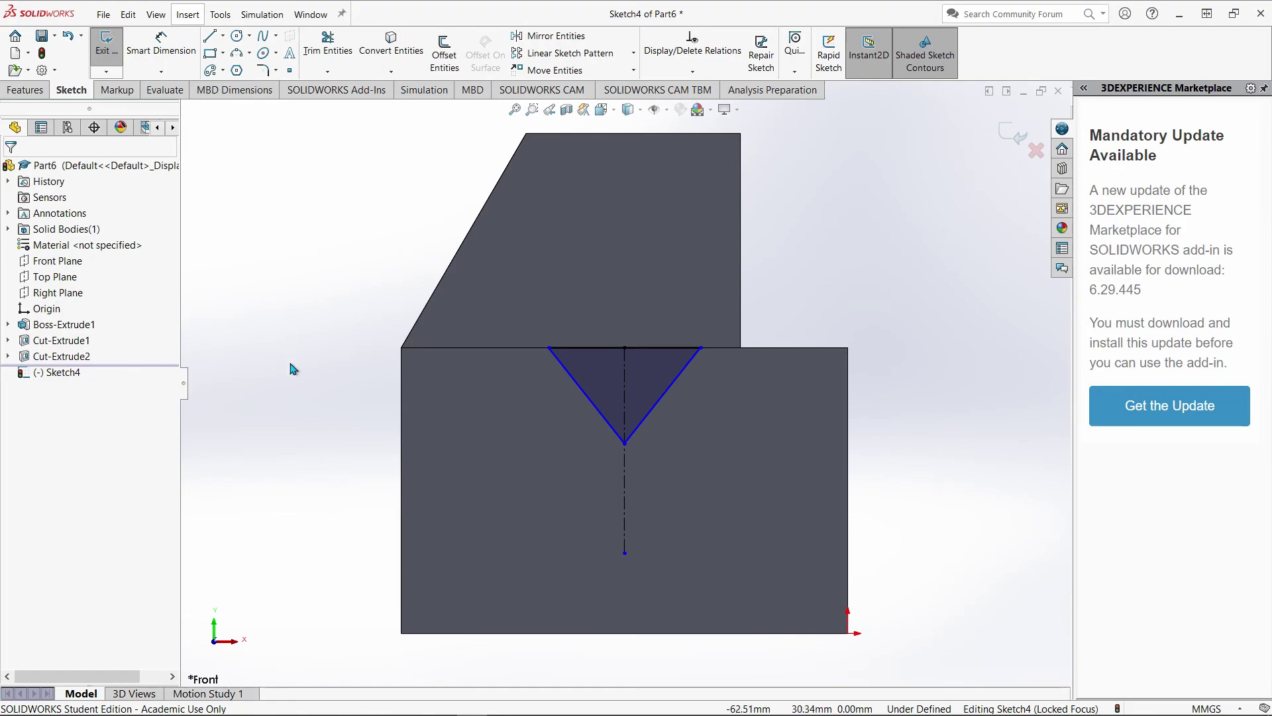
# - Dimension the triangle's apex 16 mm above the block's bottom edge, checking the height on the reference drawing
pyautogui.click(502, 702)
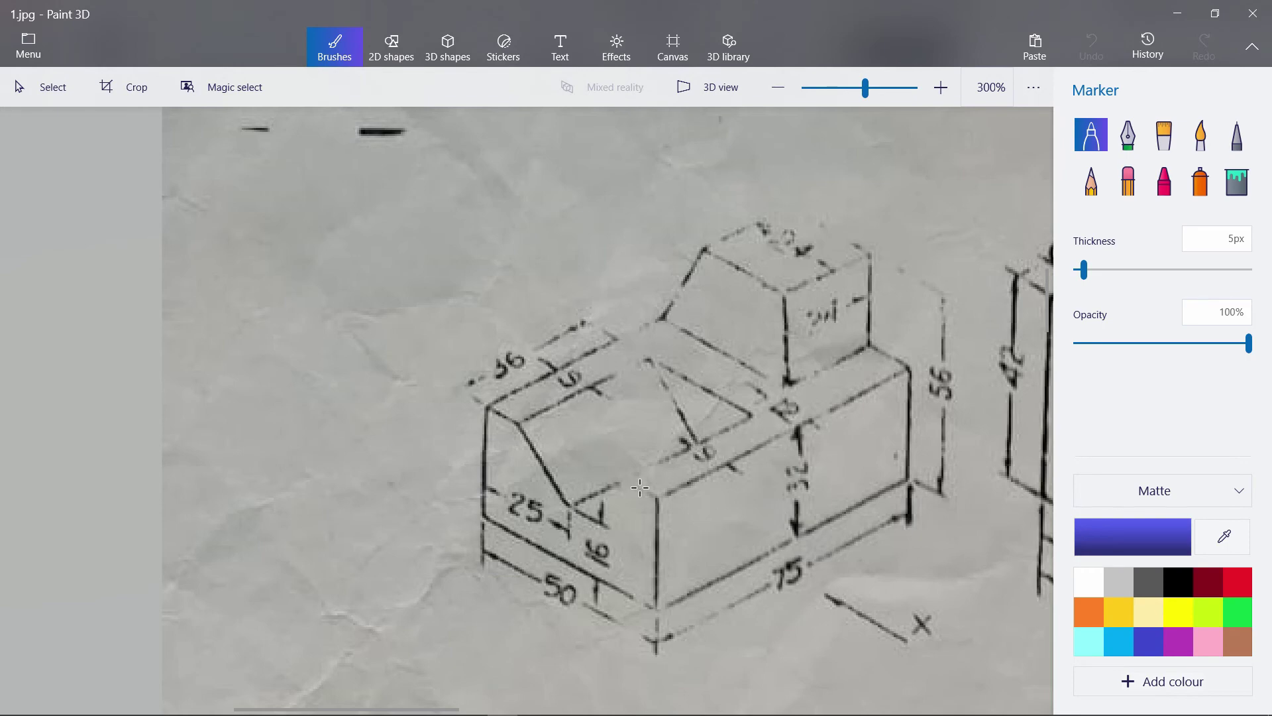
pyautogui.click(470, 709)
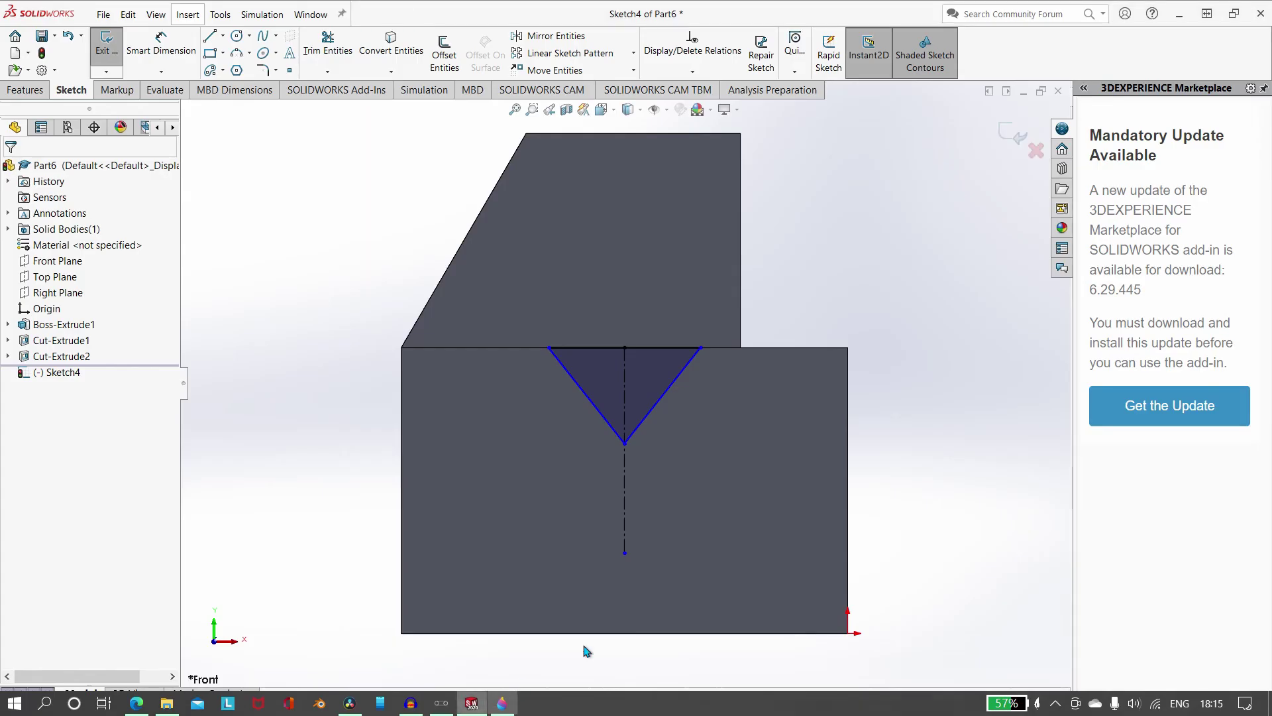
pyautogui.press('d')
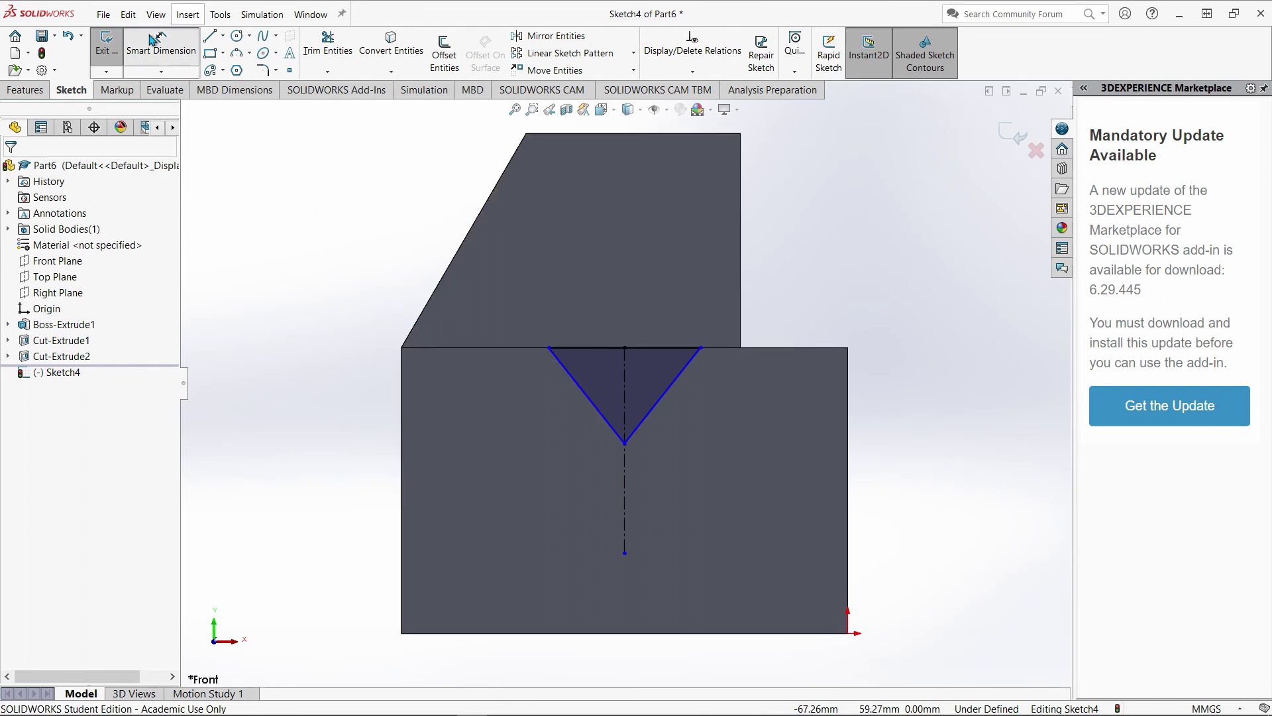
pyautogui.click(624, 442)
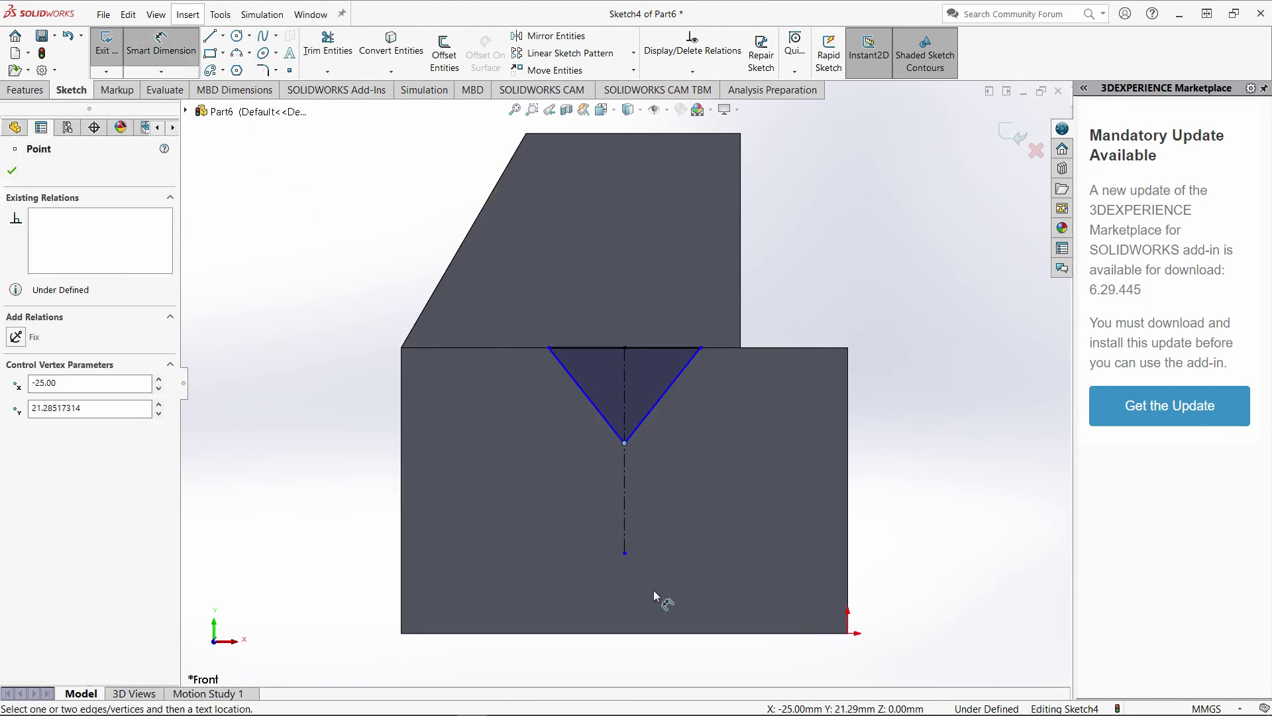
pyautogui.click(624, 634)
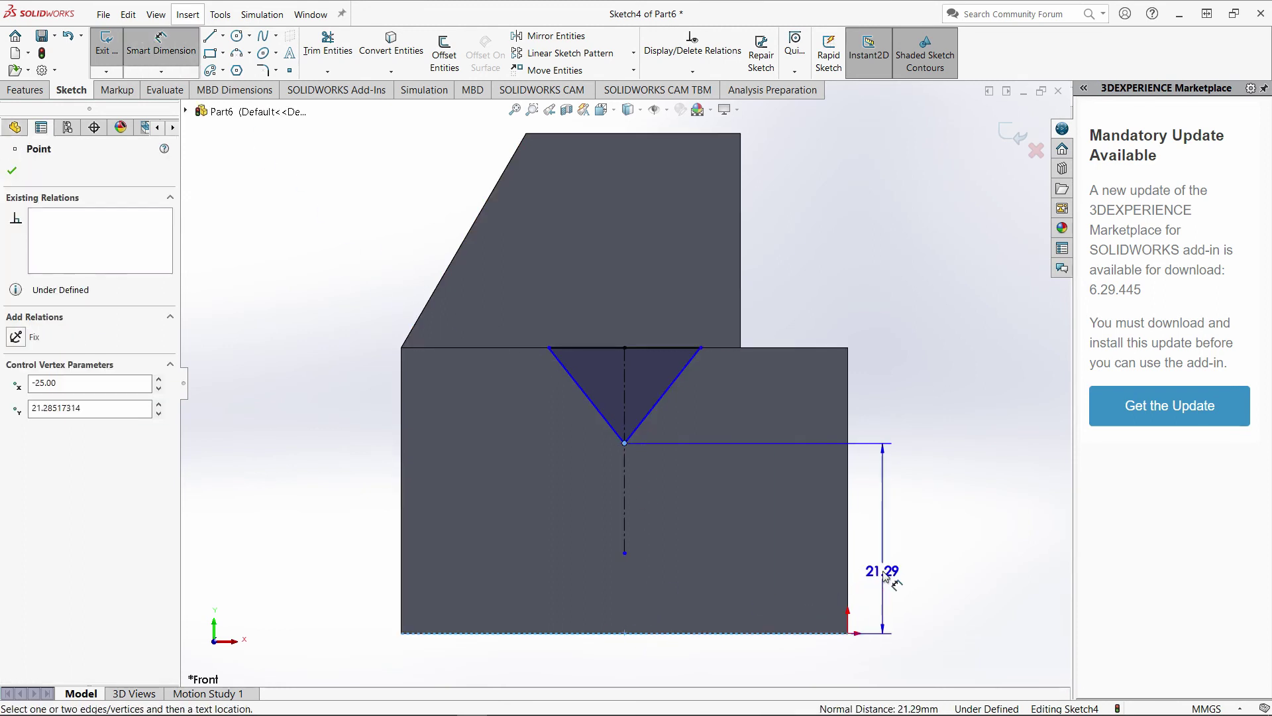
pyautogui.click(880, 576)
pyautogui.click(502, 704)
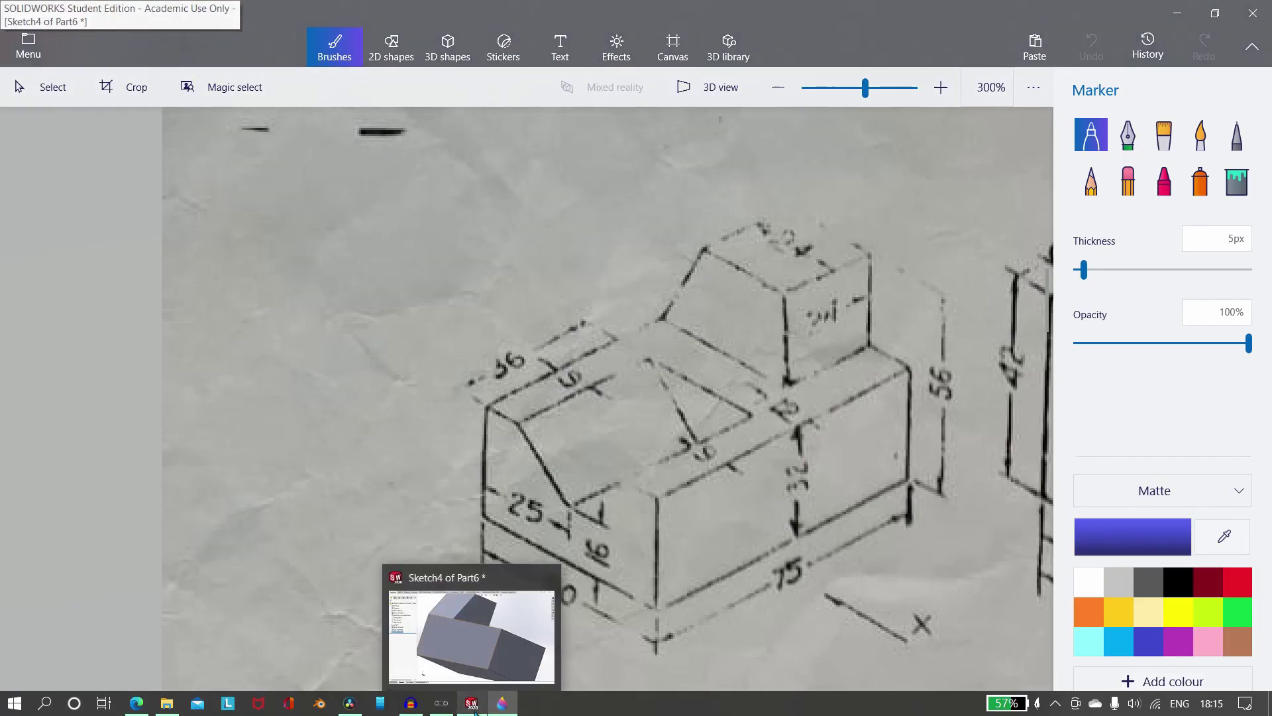
pyautogui.click(471, 703)
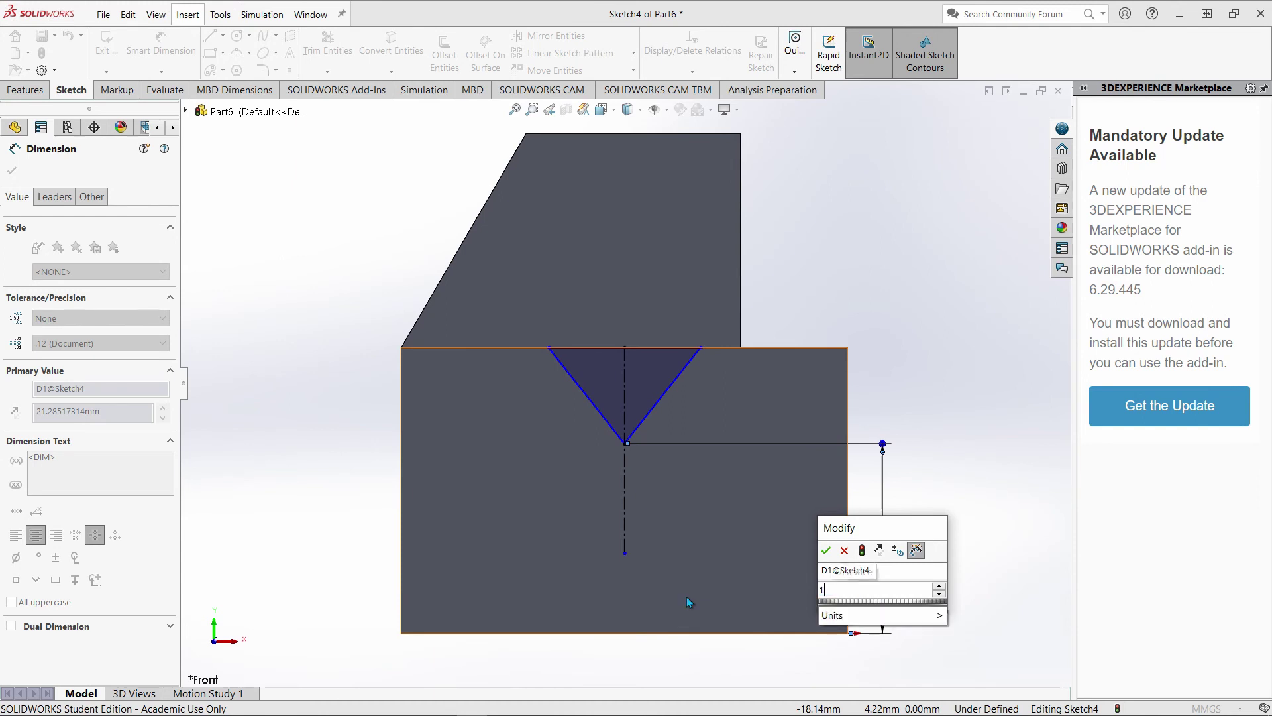
pyautogui.press('Return')
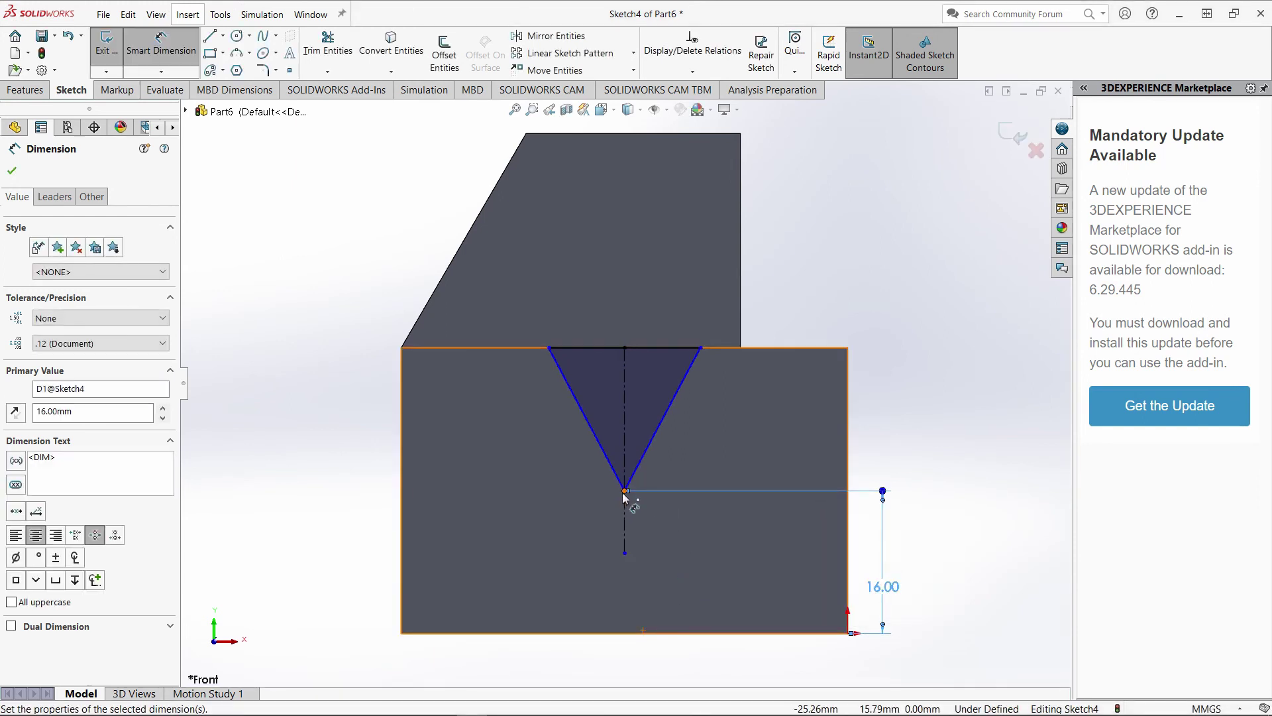
pyautogui.click(627, 494)
pyautogui.click(403, 516)
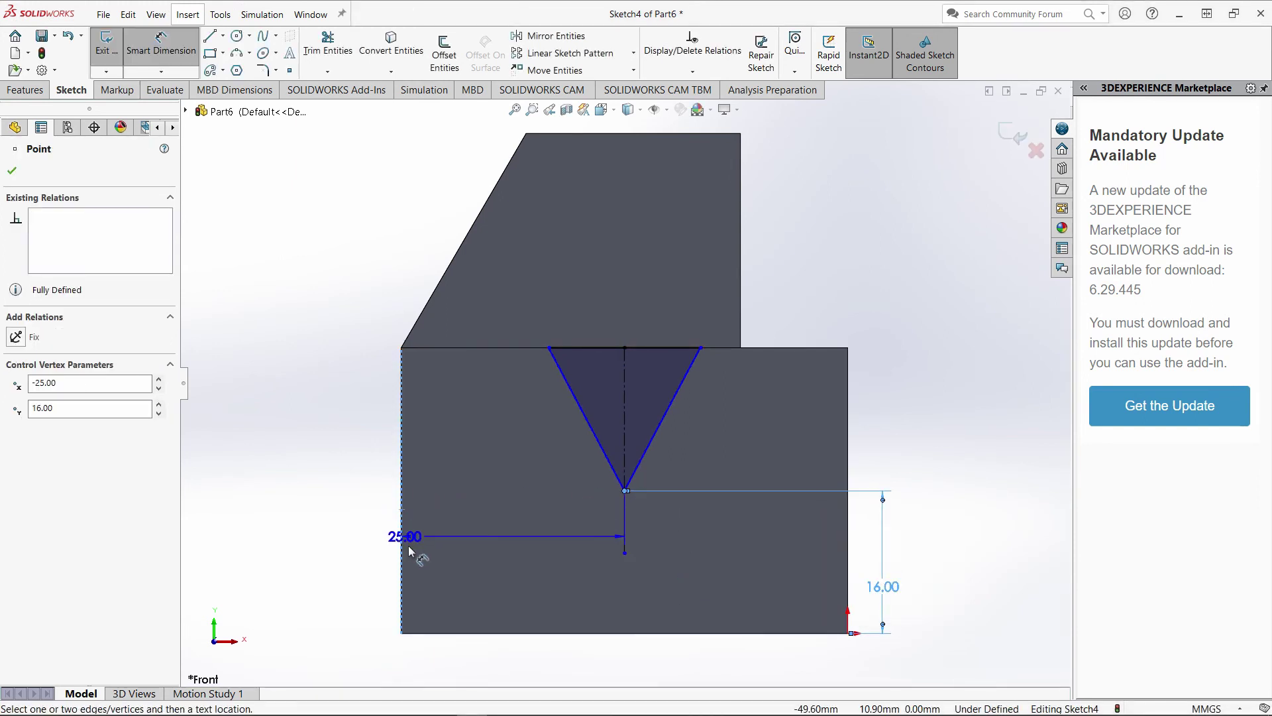
pyautogui.click(464, 656)
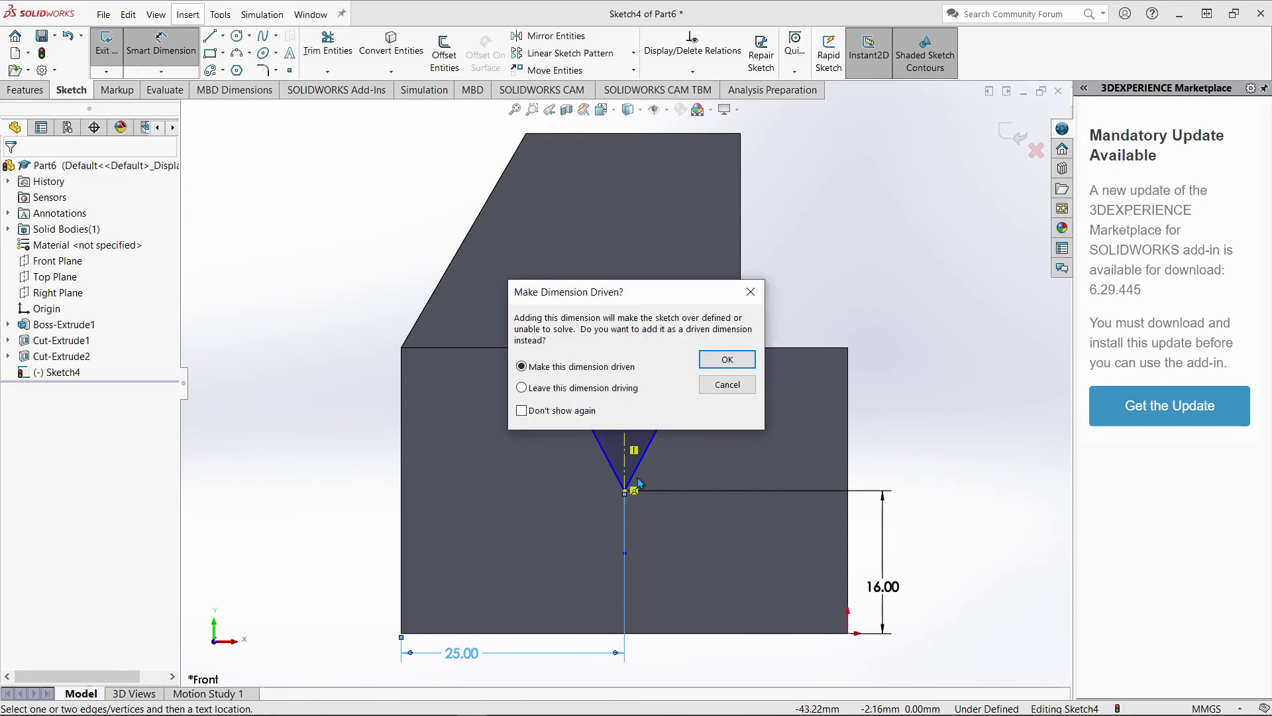
pyautogui.click(725, 387)
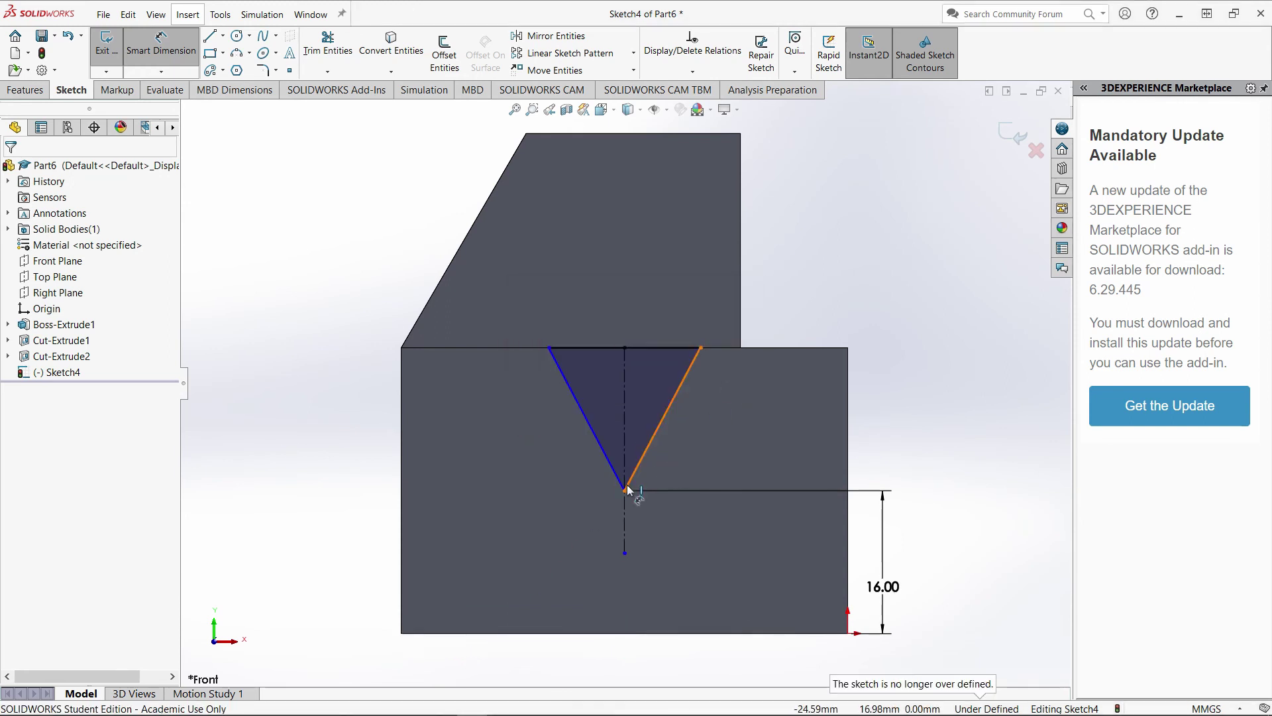
# - Dimension the distance from the triangle's upper-left corner to the lower block's upper-left corner as 9 mm
pyautogui.click(402, 349)
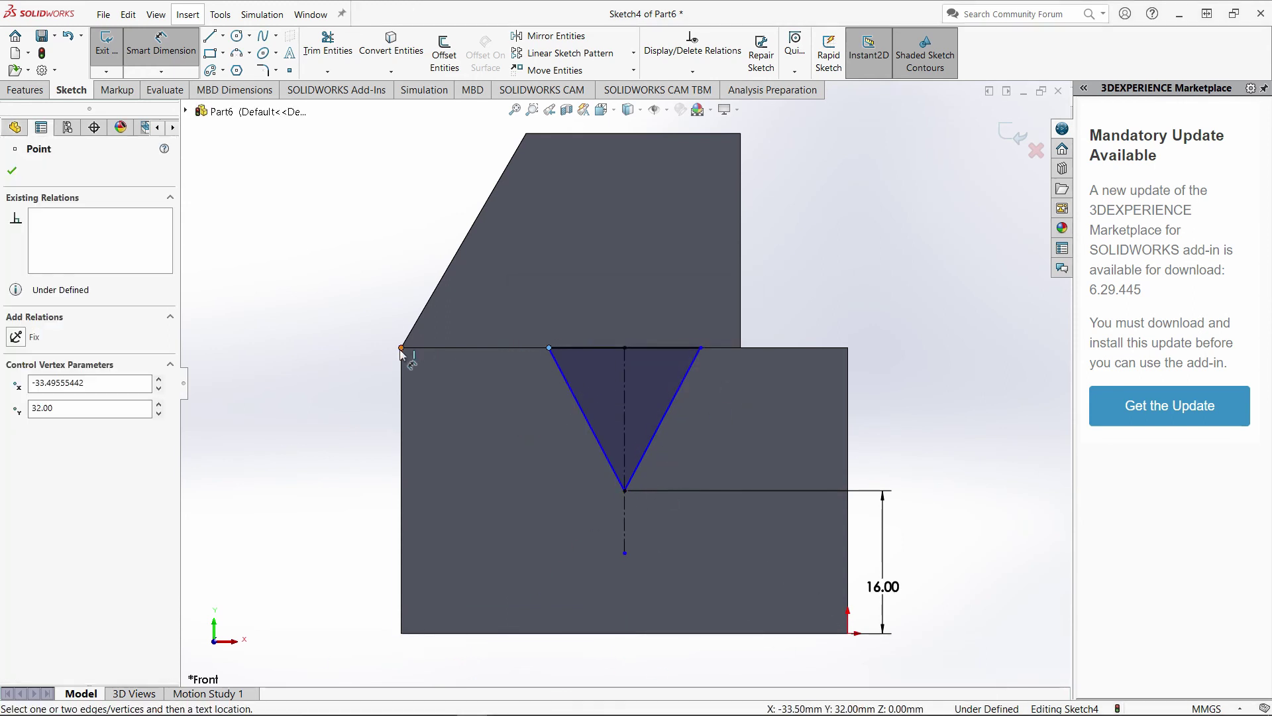
pyautogui.click(549, 347)
pyautogui.click(408, 237)
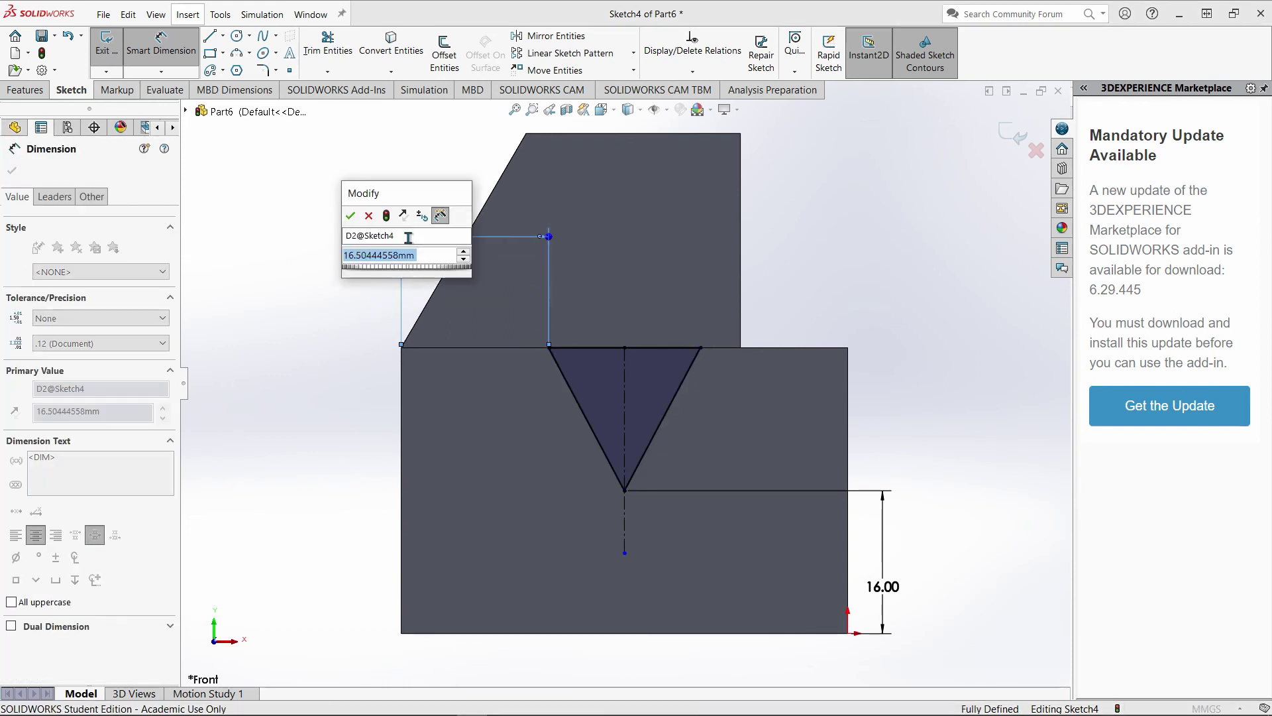
pyautogui.write('9')
pyautogui.press('Return')
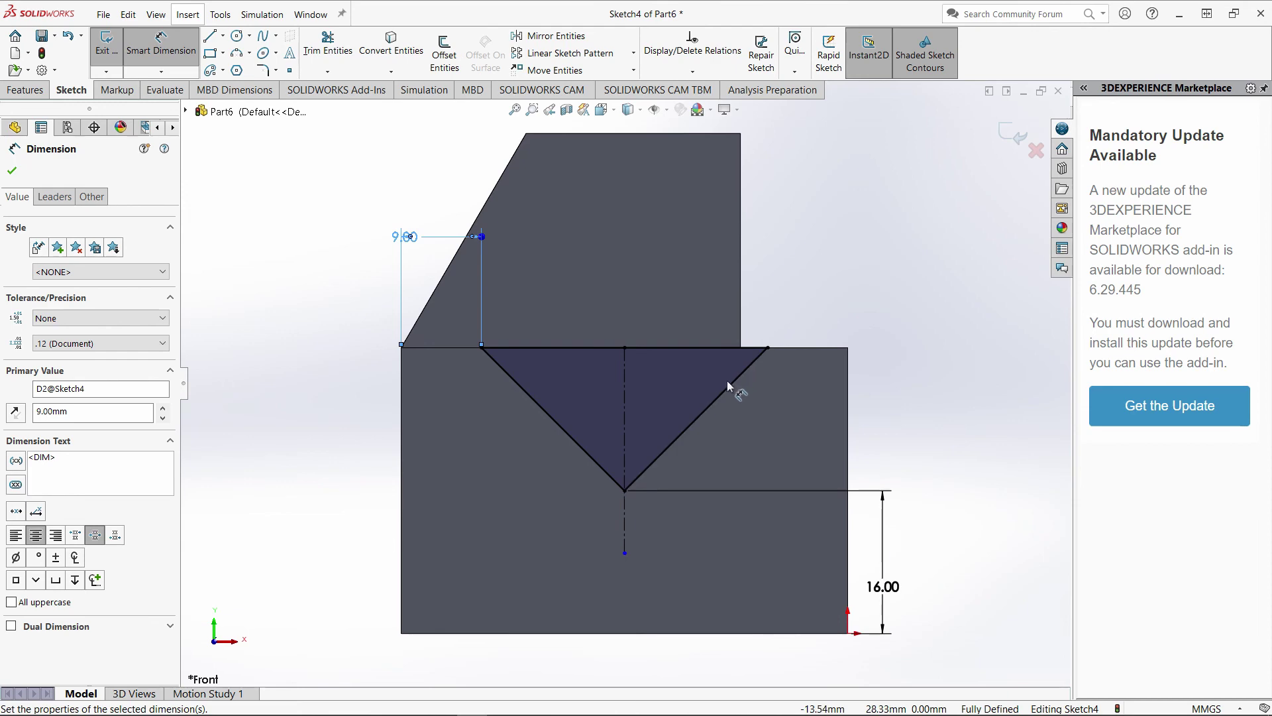
# - Finish the triangle sketch and cut it 36 mm deep into the lower block, checking the groove length on the reference drawing in Paint 3D
pyautogui.click(106, 45)
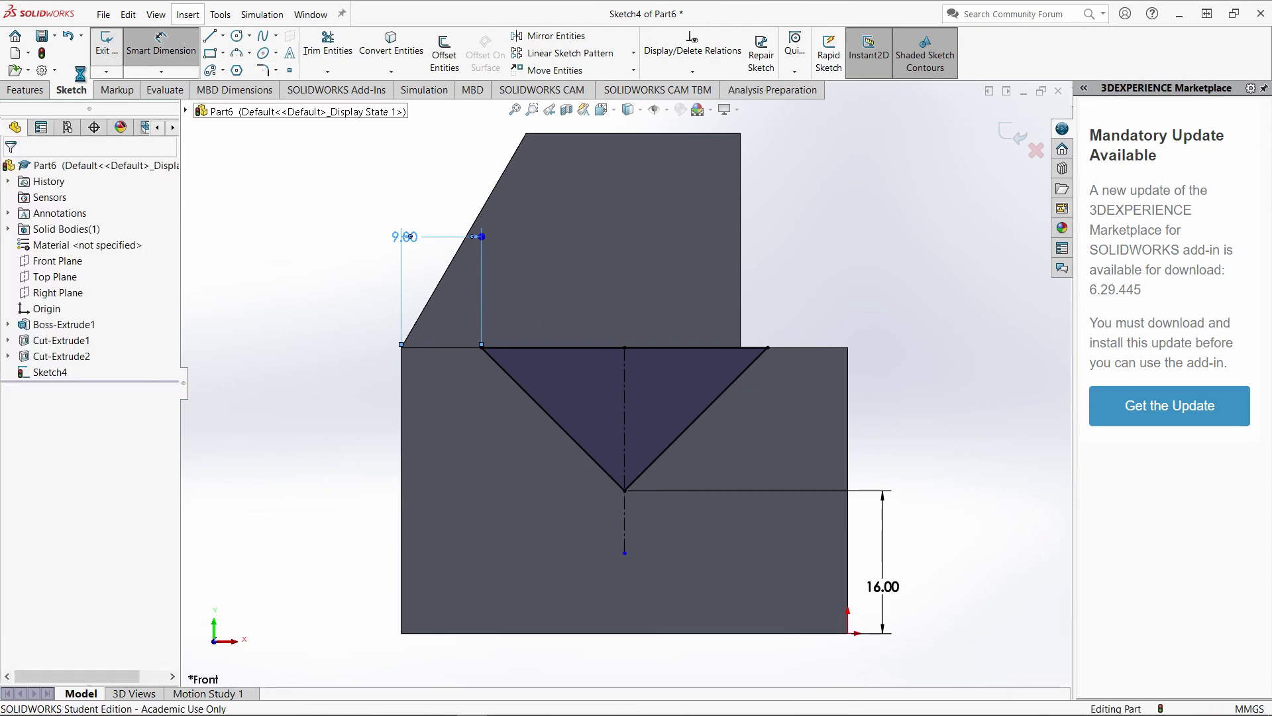
pyautogui.click(314, 53)
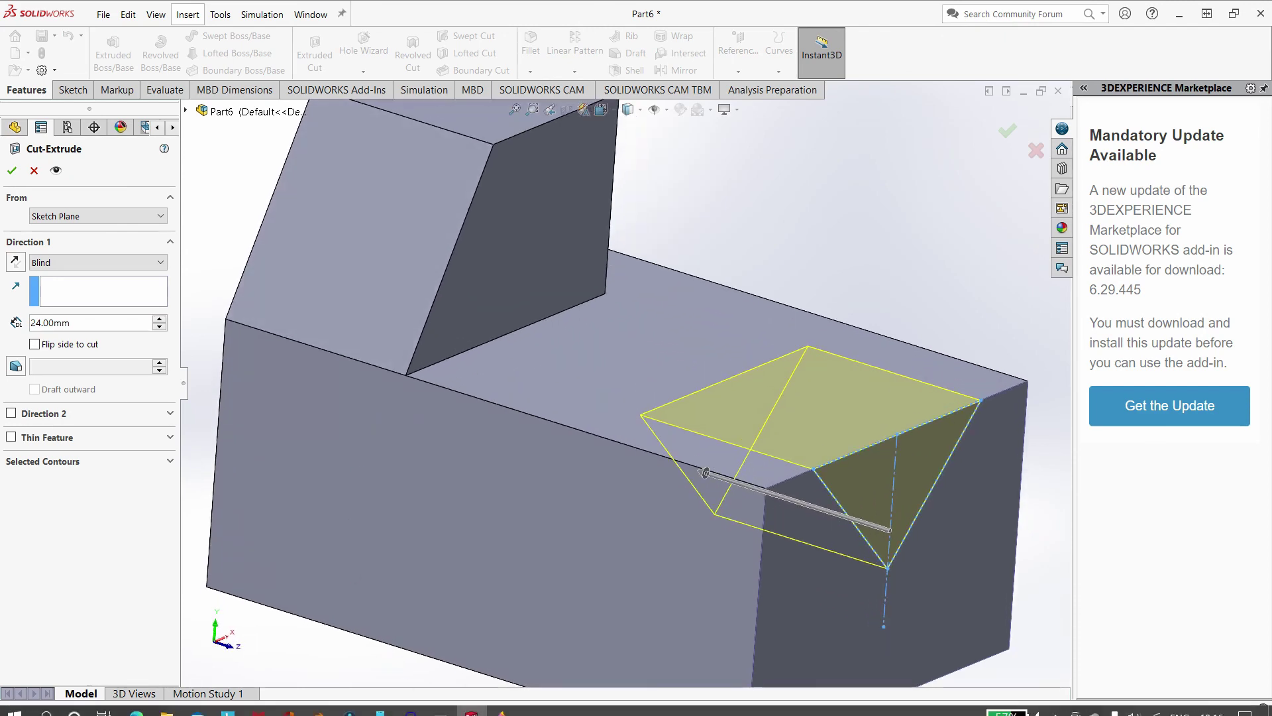
pyautogui.click(502, 703)
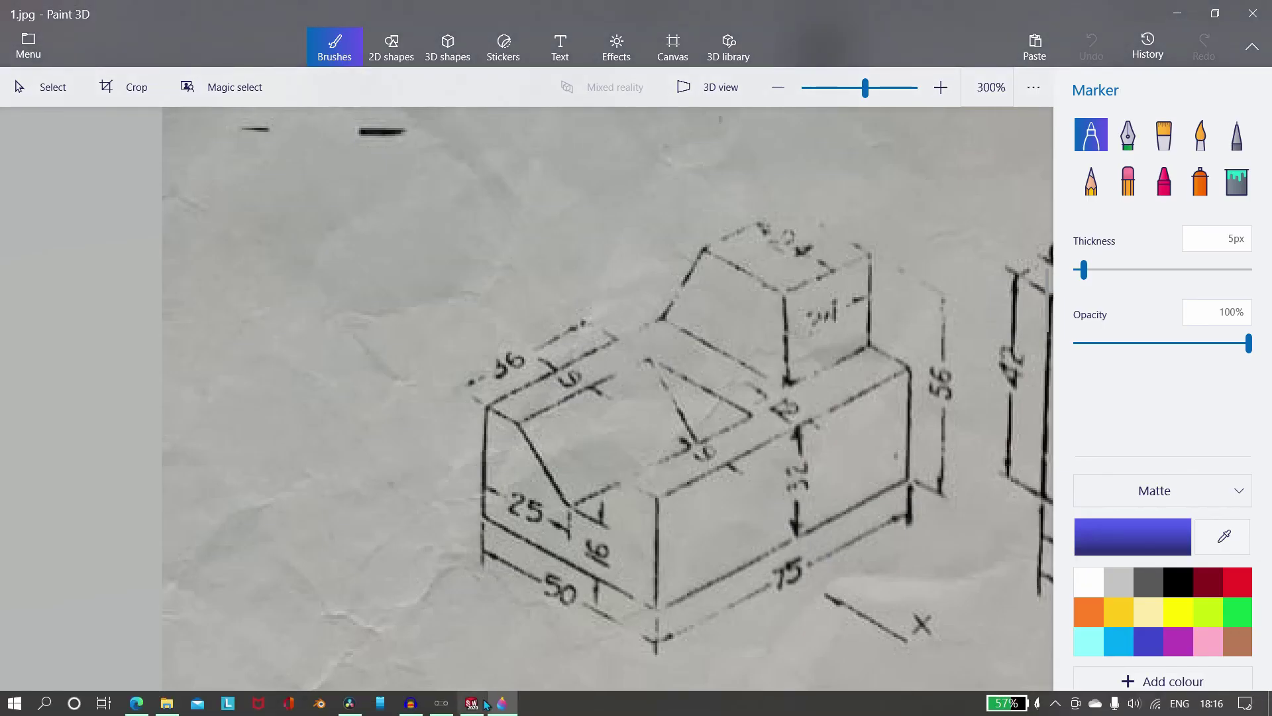
pyautogui.click(472, 703)
pyautogui.click(81, 323)
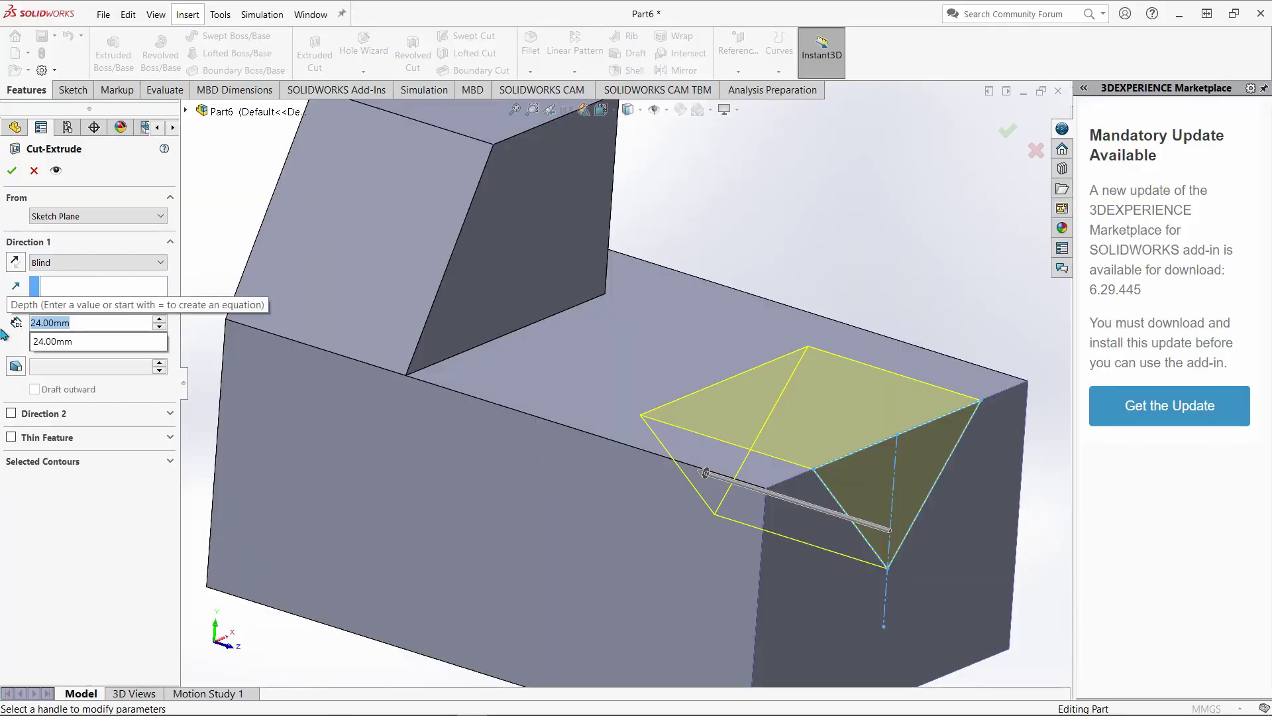
pyautogui.write('36')
pyautogui.press('Return')
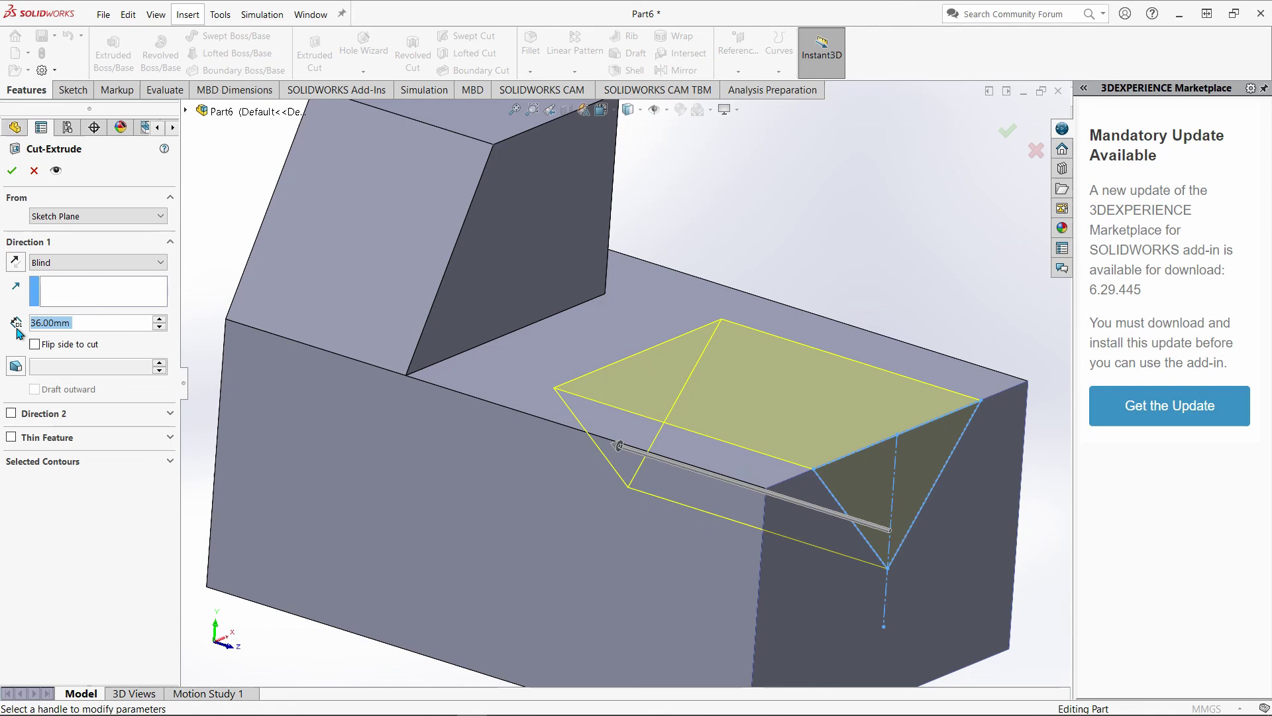
pyautogui.click(11, 170)
# - Compare the grooved block with the isometric reference drawing in Paint 3D, then return to SOLIDWORKS and inspect the model from another angle
pyautogui.moveTo(533, 420); pyautogui.dragTo(449, 476, button='middle')
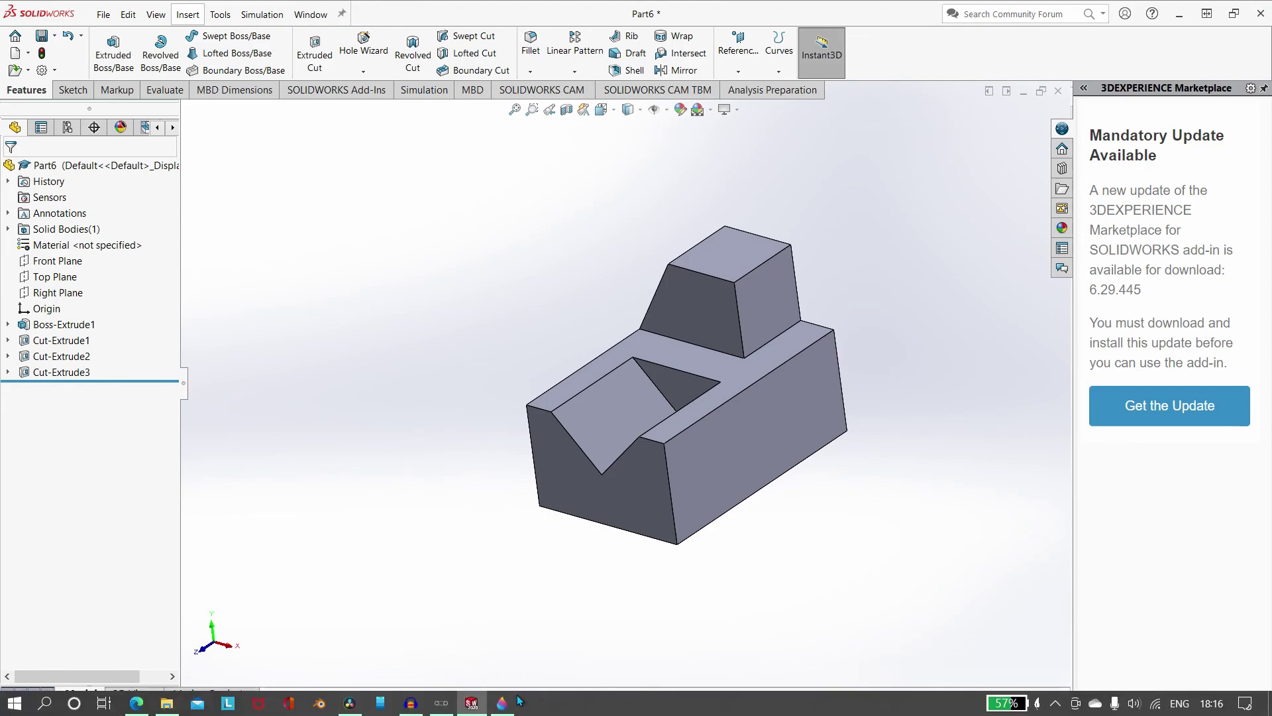
pyautogui.click(502, 709)
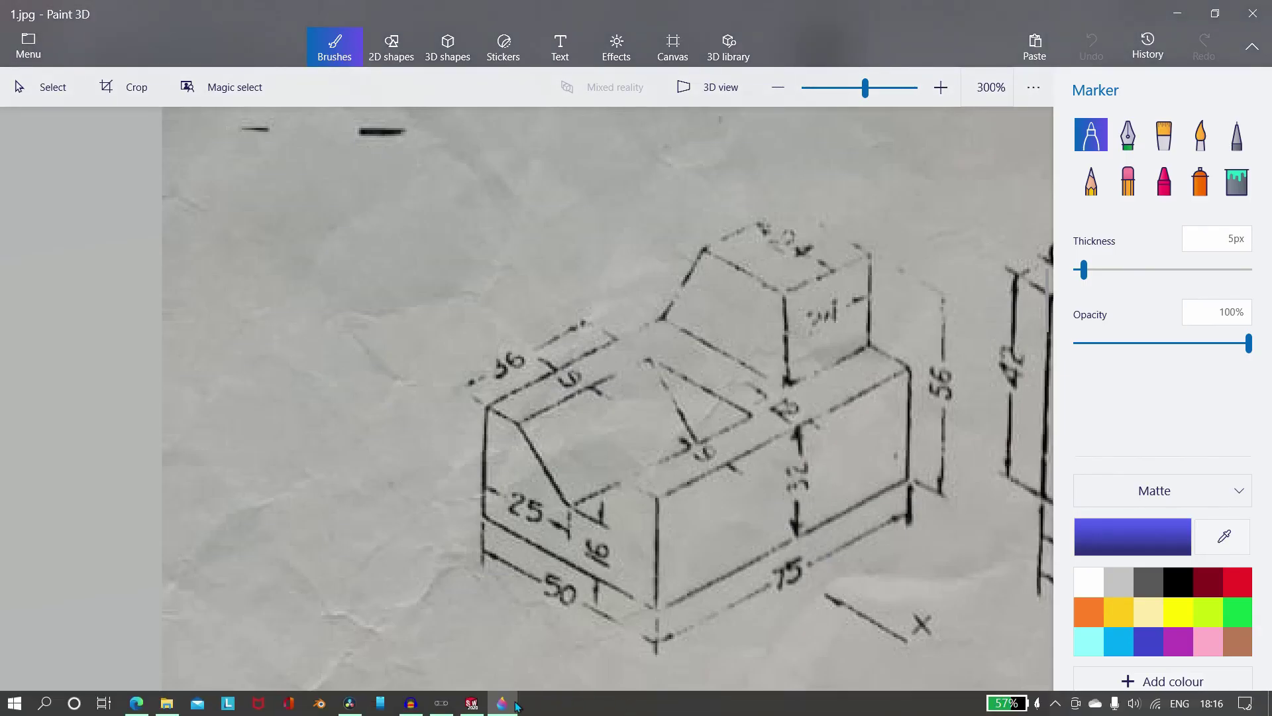
pyautogui.click(472, 702)
pyautogui.moveTo(618, 545)
pyautogui.mouseDown(button='middle')
pyautogui.moveTo(695, 556)
pyautogui.moveTo(636, 581)
pyautogui.moveTo(519, 563)
pyautogui.moveTo(452, 594)
pyautogui.moveTo(719, 576)
pyautogui.moveTo(661, 588)
pyautogui.mouseUp(button='middle')
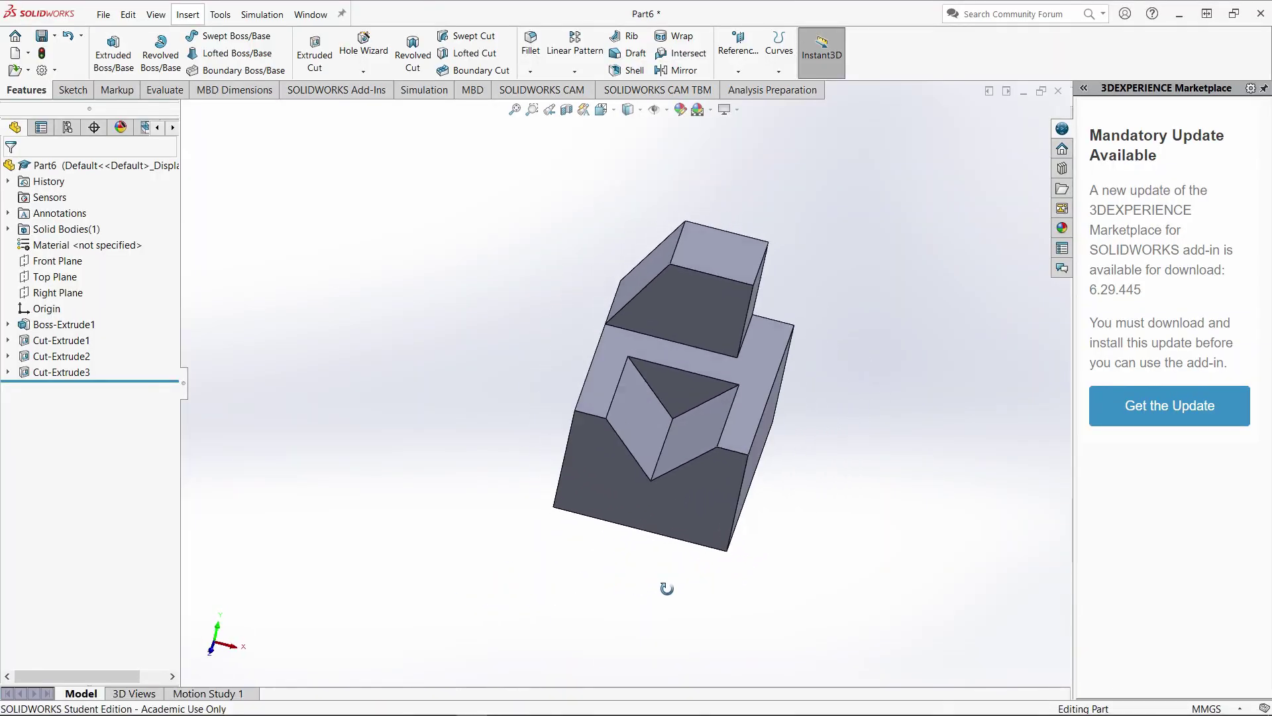